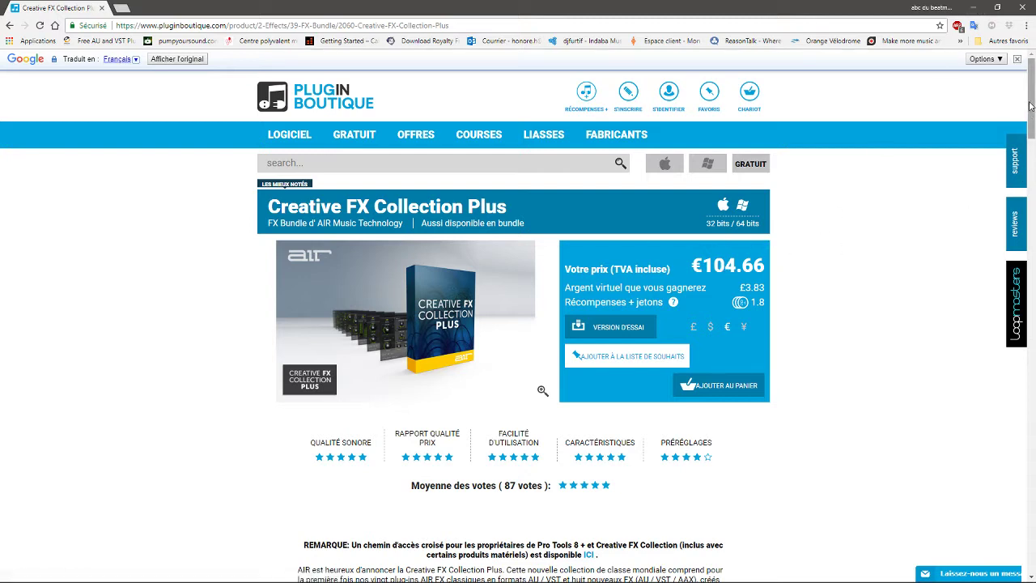
Switch from the Creative FX Collection Plus web page to Reason and close the iZotope Vinyl plug-in window
mouse_move(1030, 106)
left_mouse_down()
mouse_move(1032, 123)
mouse_move(1033, 100)
left_mouse_up()
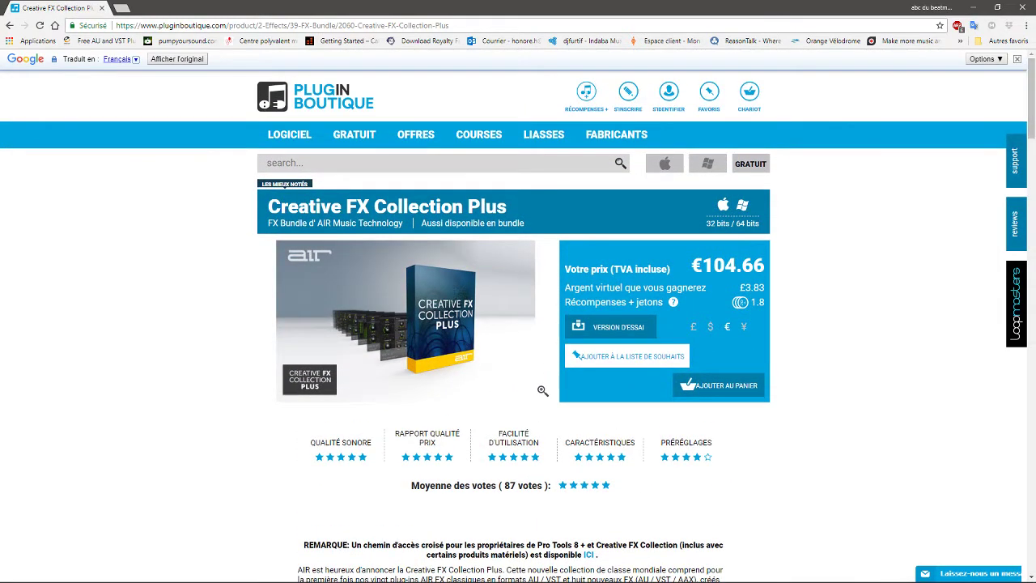
left_click(974, 10)
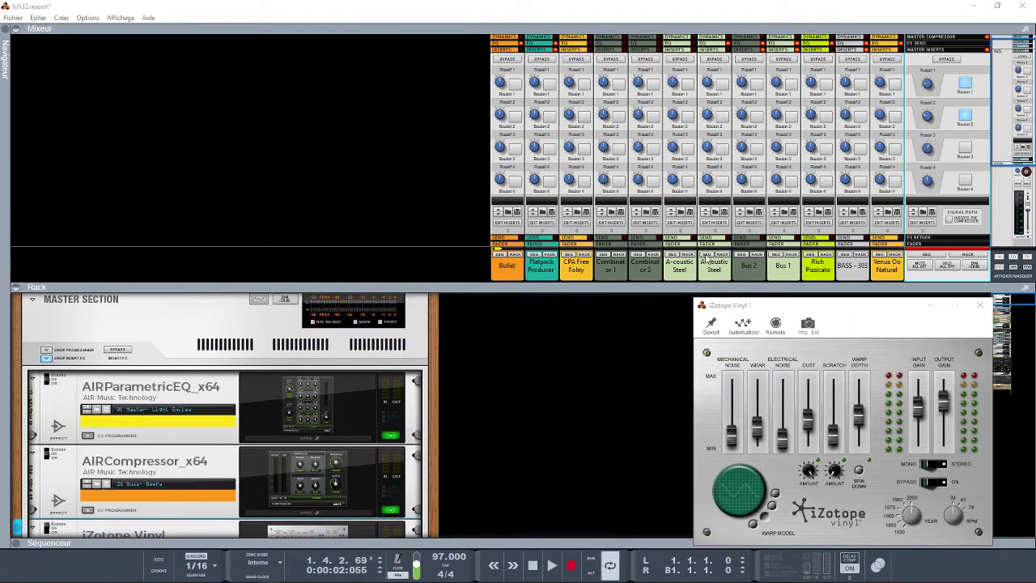
left_click(980, 305)
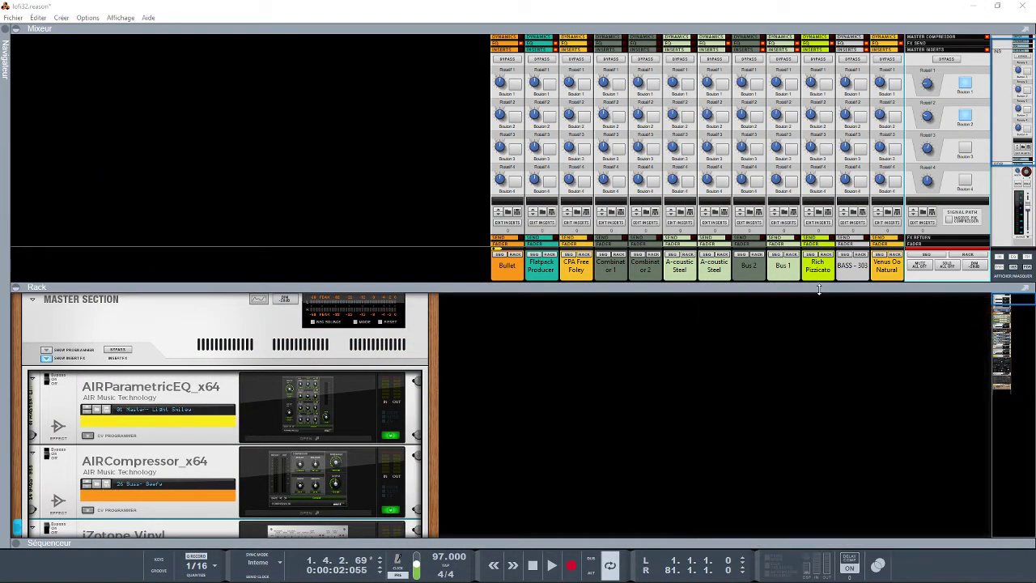
Hide the mixer and look through the rack's devices, including the AIRTubeDrive insert, BASS-303 and Humana
left_click(17, 30)
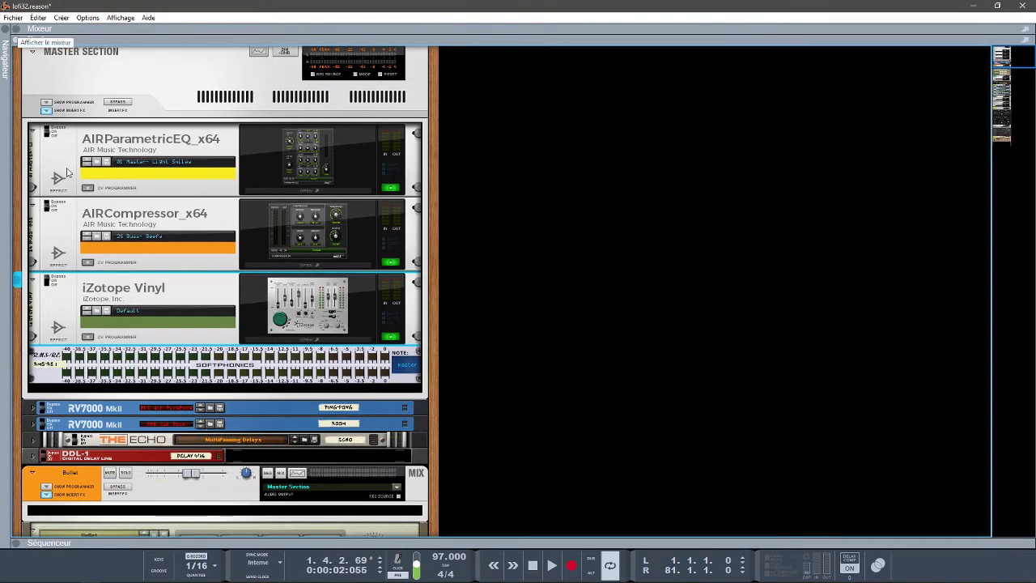
left_click(17, 543)
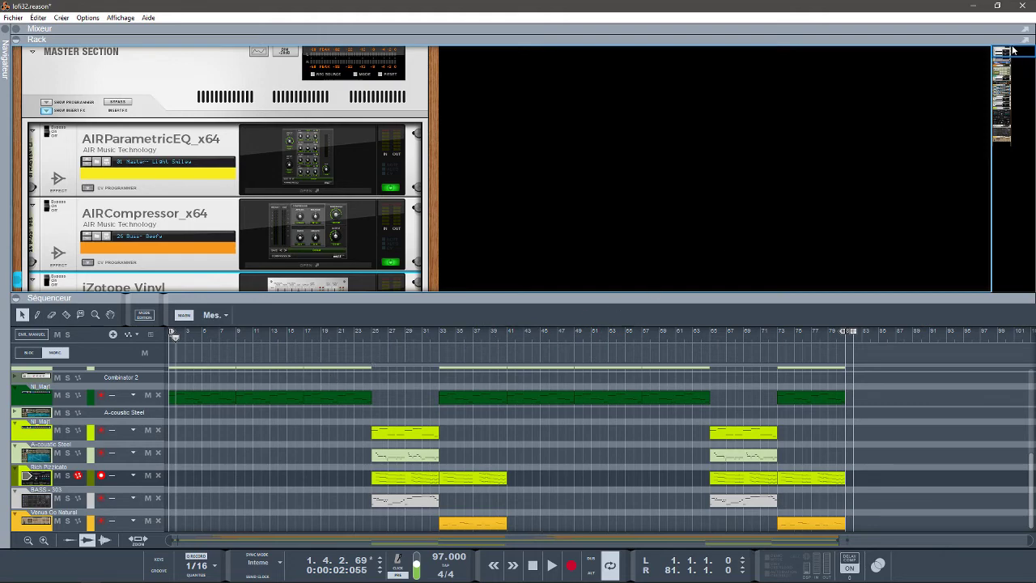
left_click_drag(1007, 51, 1008, 127)
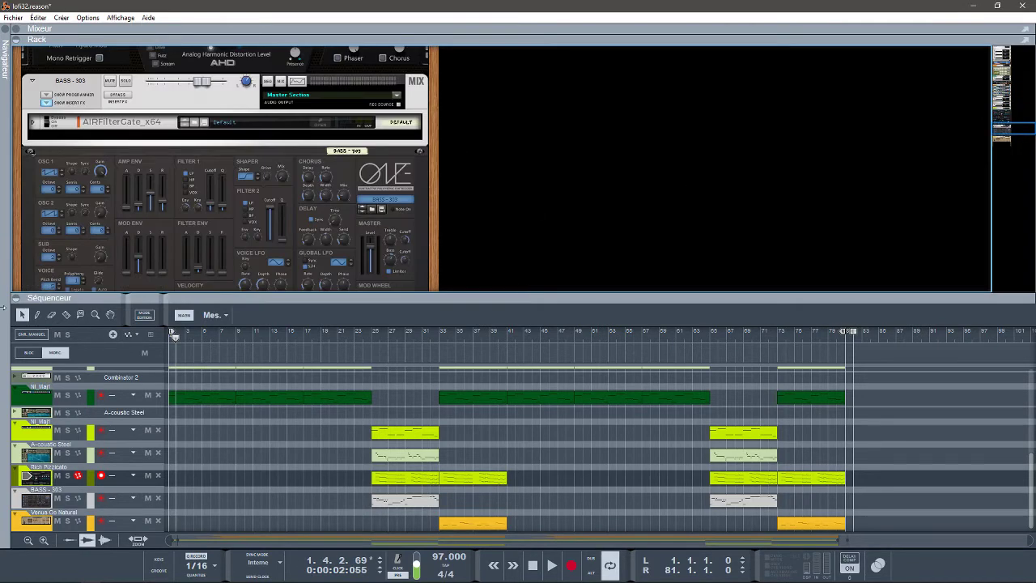
left_click(18, 298)
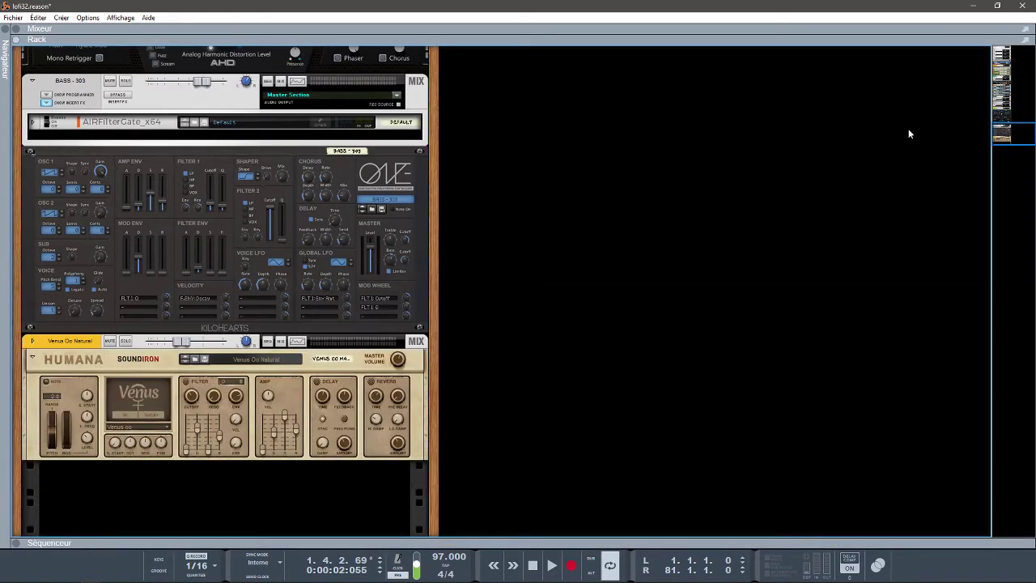
left_click_drag(1015, 135, 983, 84)
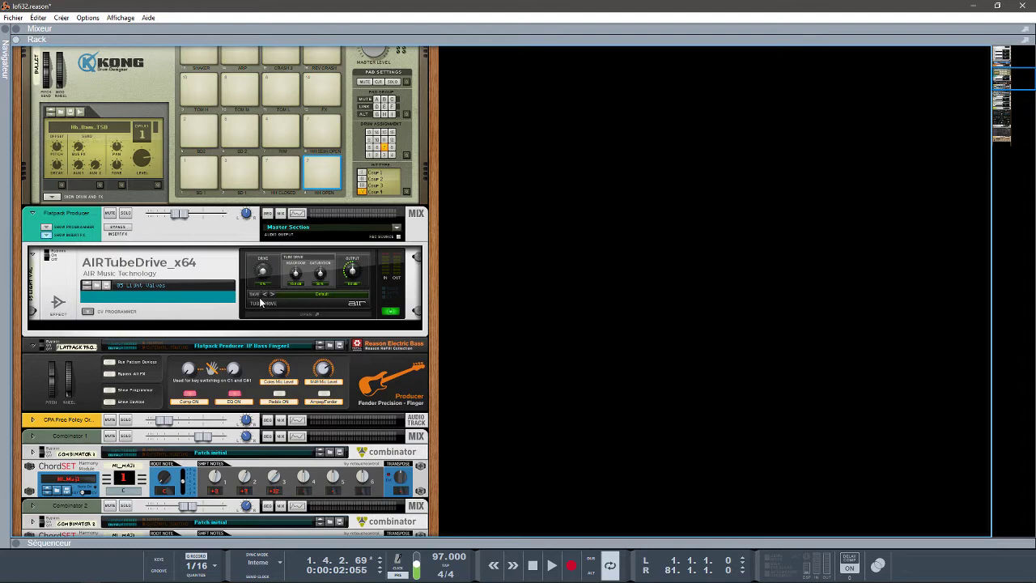
left_click_drag(1000, 77, 1001, 85)
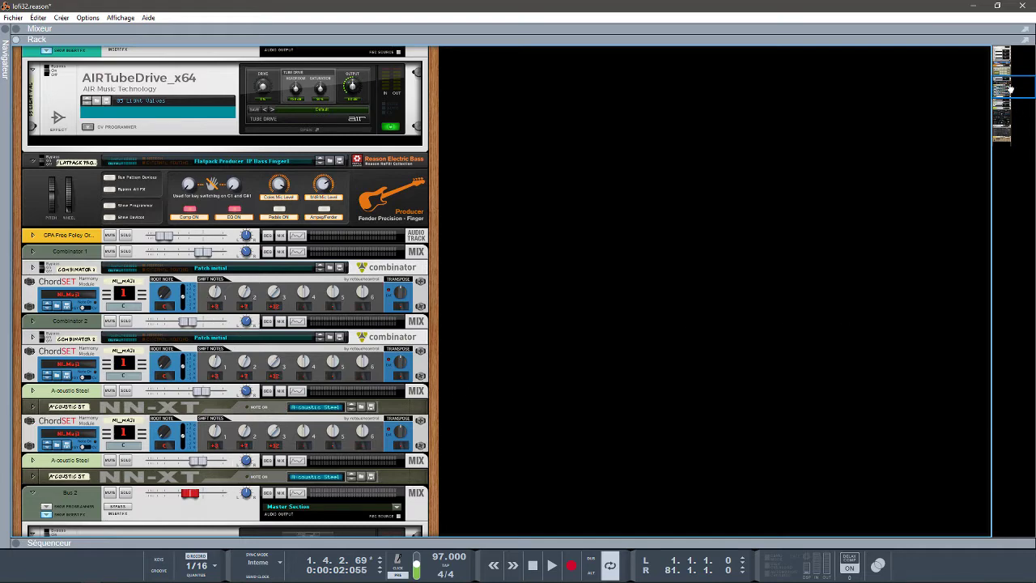
left_click_drag(1009, 89, 1013, 137)
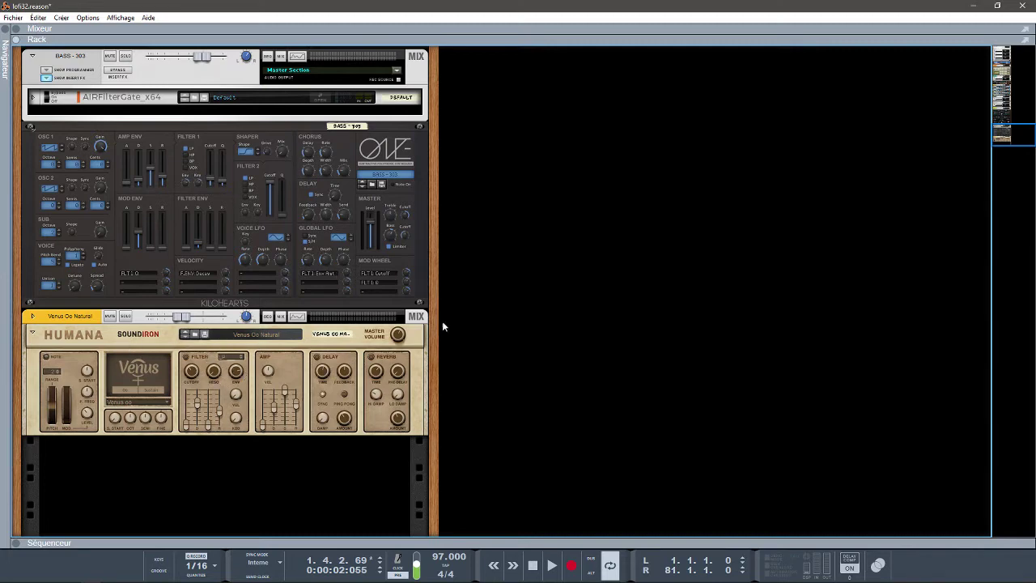
Start playback of the song and show the sequencer at full height with the rack hidden
left_click(16, 542)
key("space")
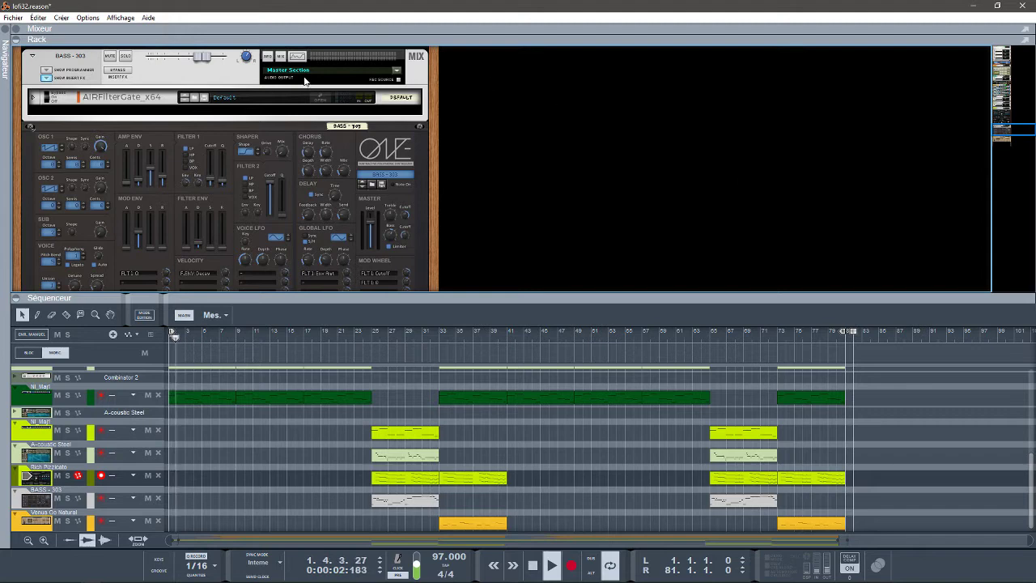
left_click(16, 40)
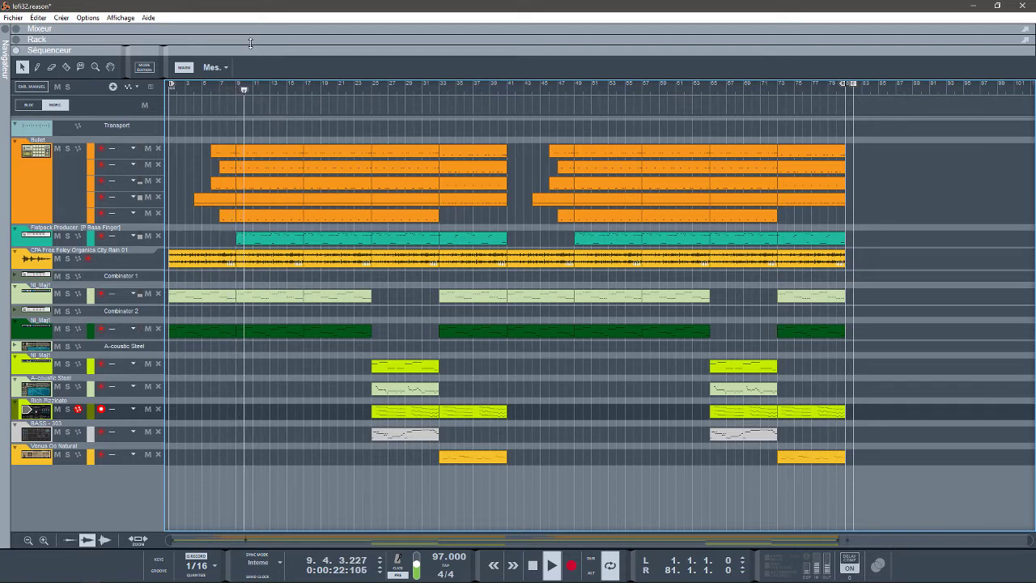
Check the mixer, then replace it and the sequencer with the rack, displaying the Master Section's insert effects
left_click(17, 30)
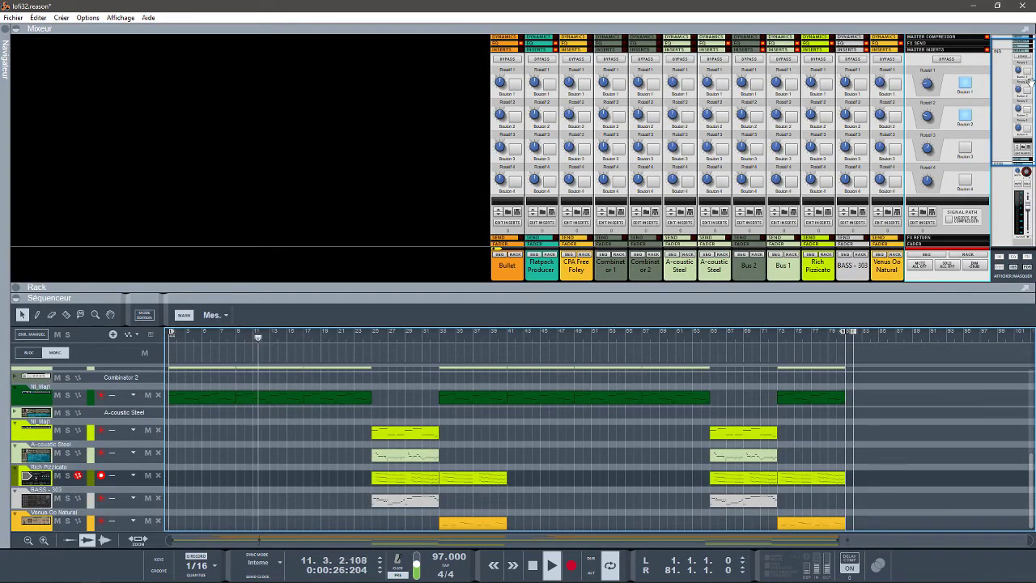
left_click(17, 30)
left_click(17, 39)
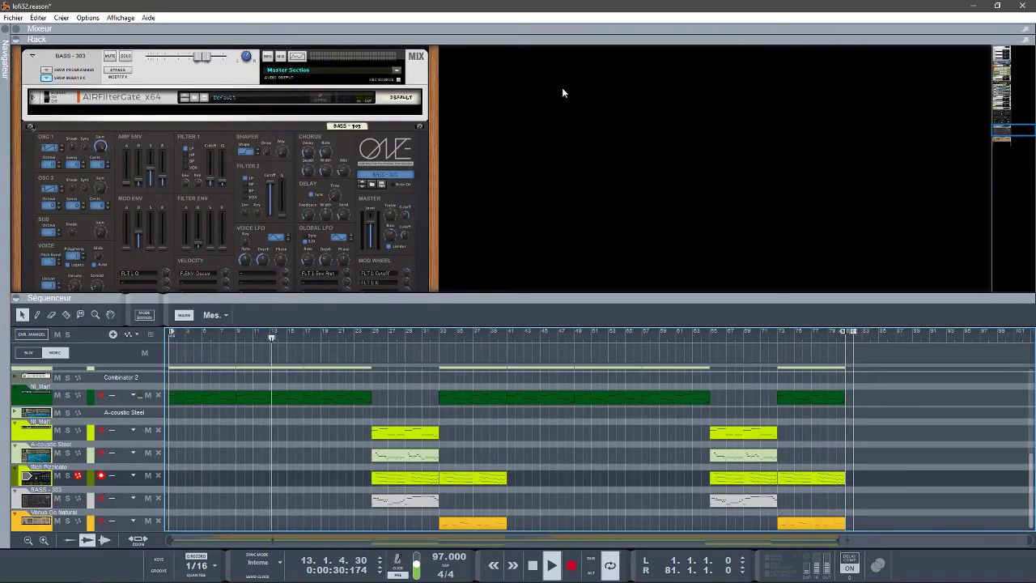
left_click(17, 299)
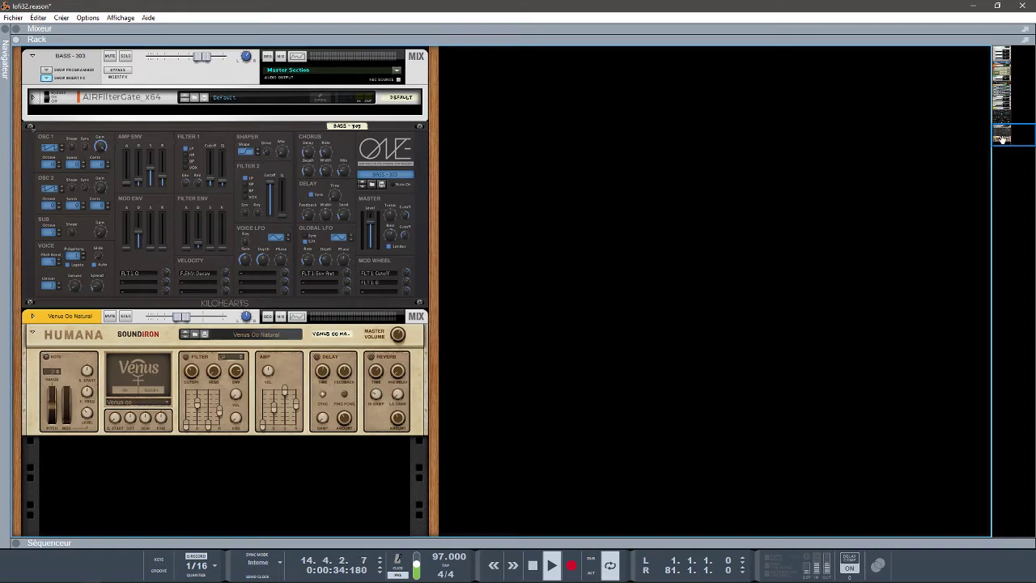
left_click_drag(1002, 139, 986, 61)
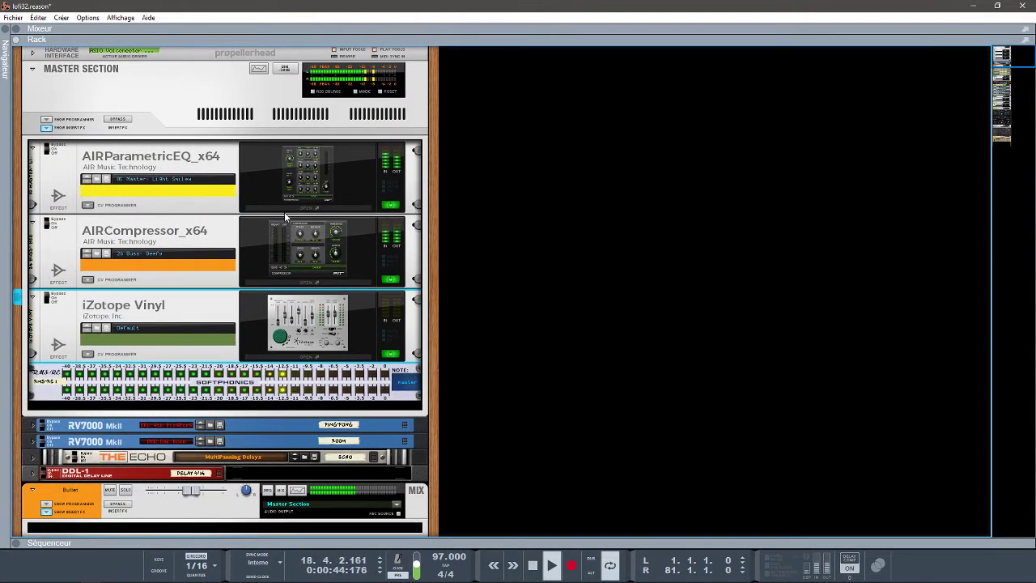
Open the browser beside the rack with the AIR Music Technology effects listed, keeping the master inserts in view
left_click(6, 30)
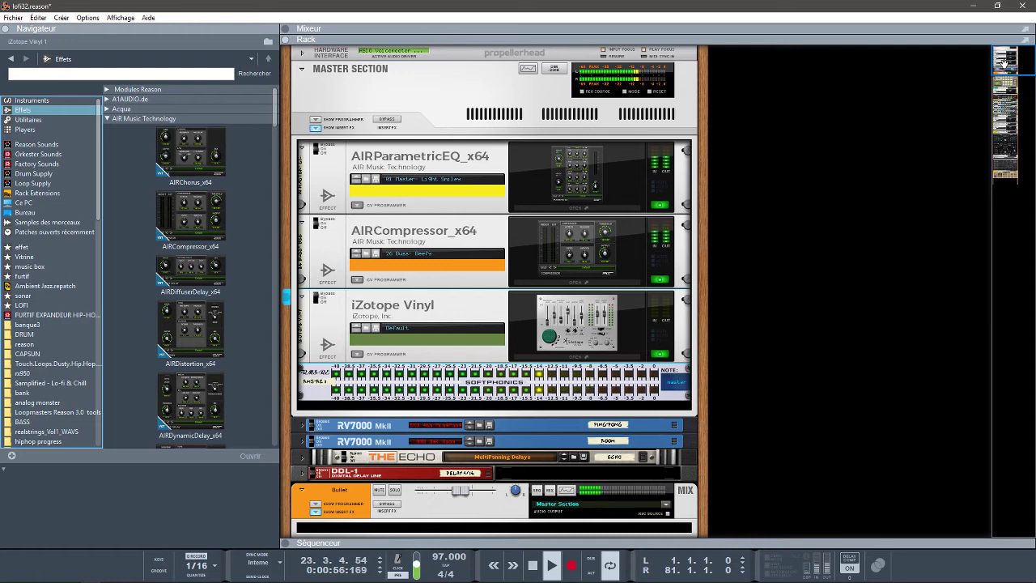
left_click_drag(1003, 62, 1004, 71)
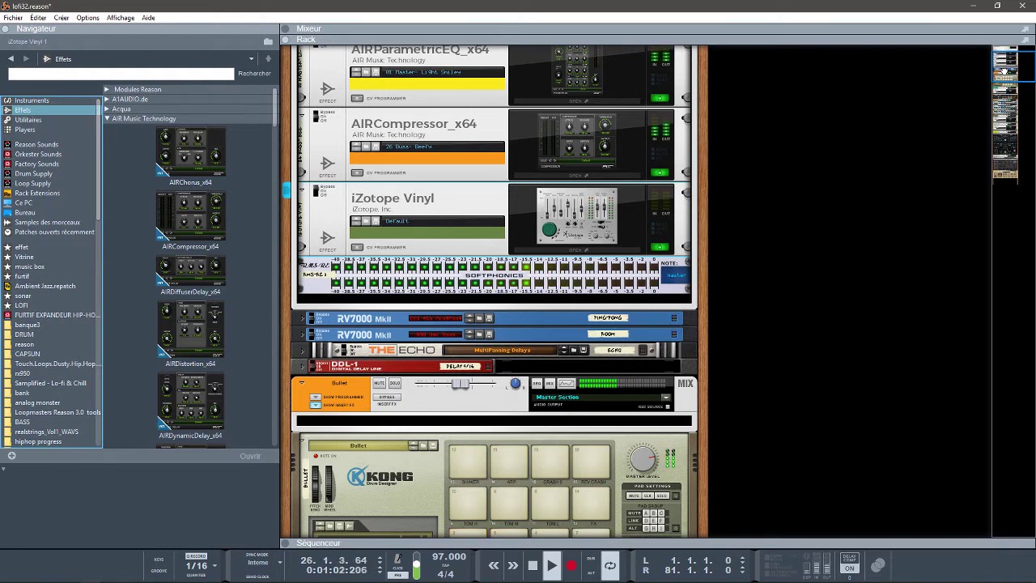
left_click_drag(1004, 71, 1004, 72)
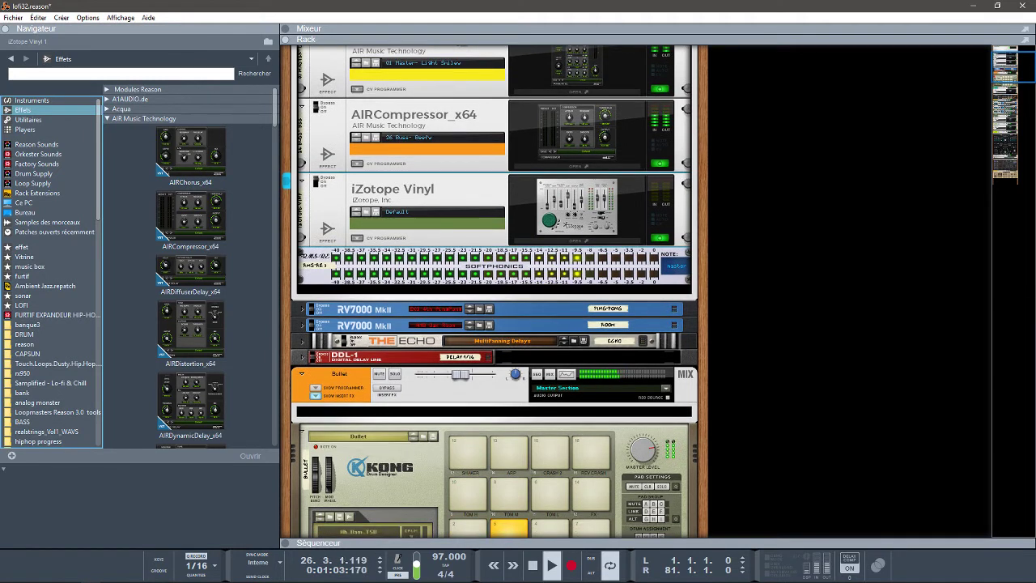
Move the sequencer's left loop locator to bar 9 and hide the sequencer again
left_click(284, 543)
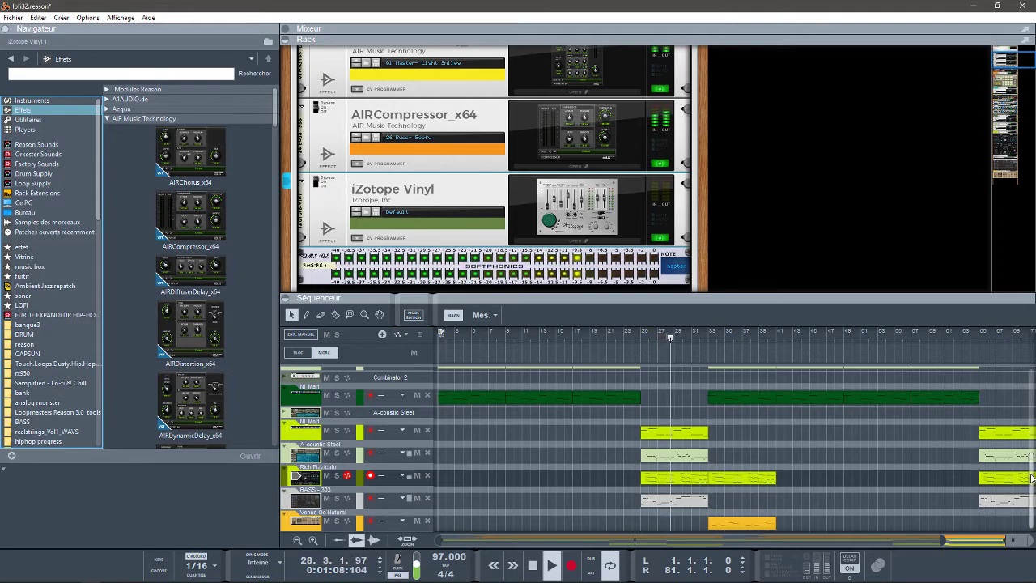
scroll(1033, 457, "up", 2)
left_click_drag(1033, 457, 1032, 372)
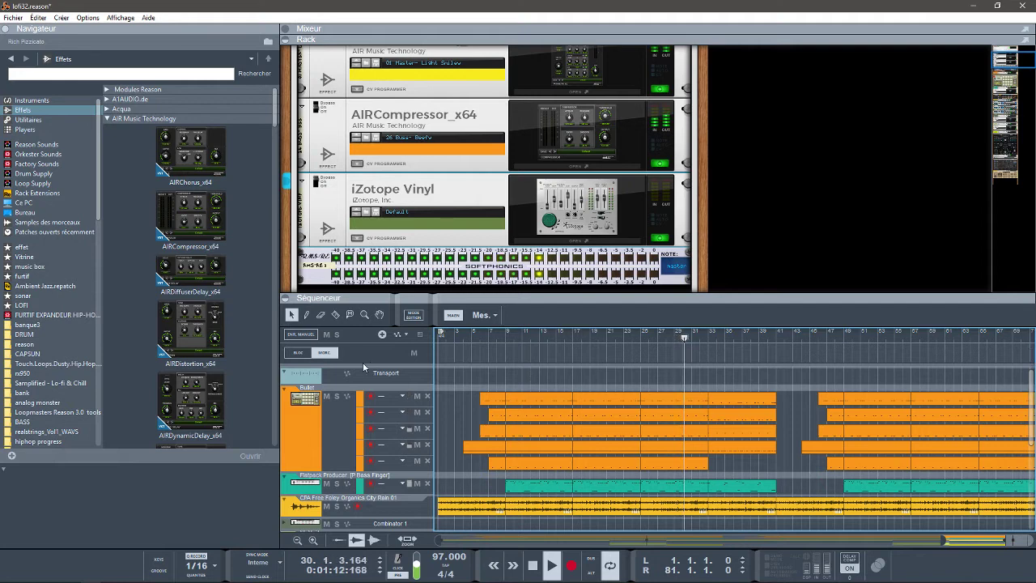
left_click_drag(441, 332, 508, 339)
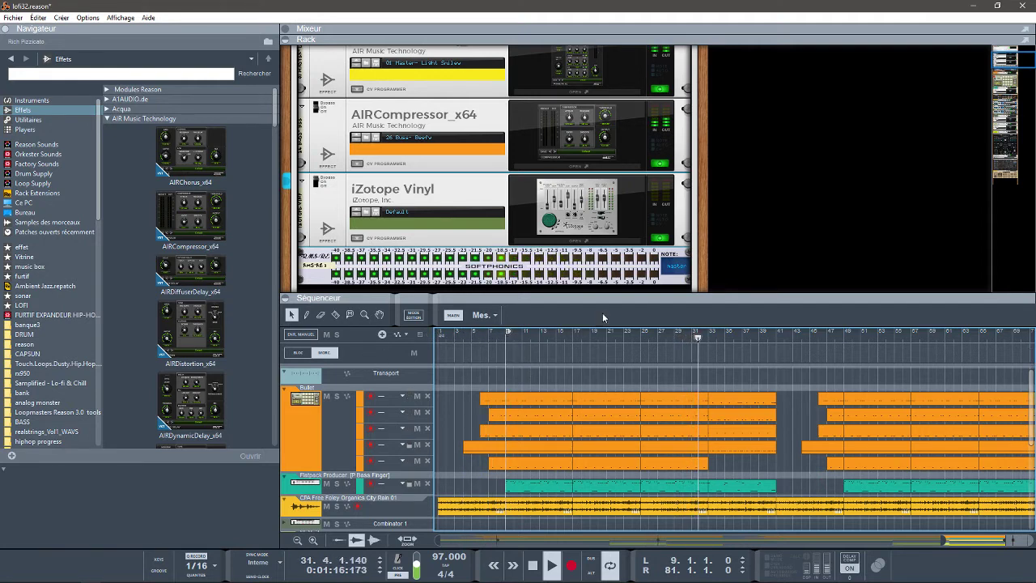
left_click(285, 298)
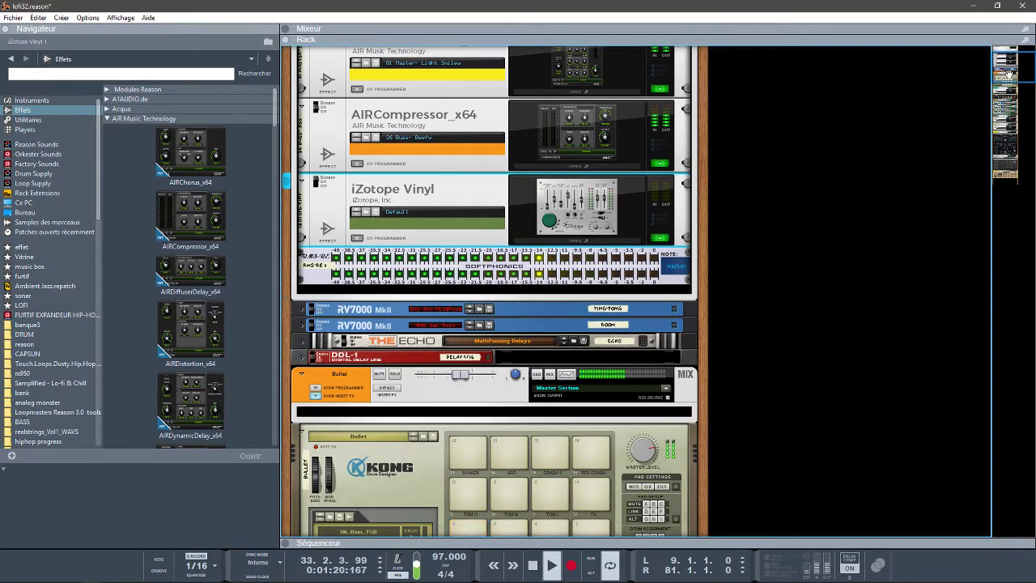
Show the Master Section's programmer and turn on Button 3, which is routed to iZotope Vinyl's Active parameter
scroll(1007, 72, "up", 3)
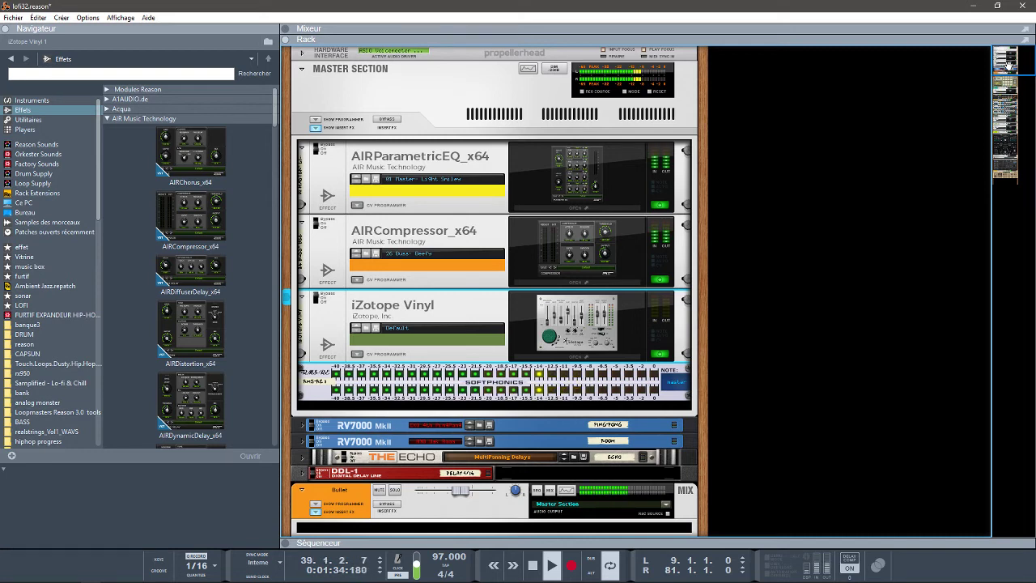
left_click(317, 128)
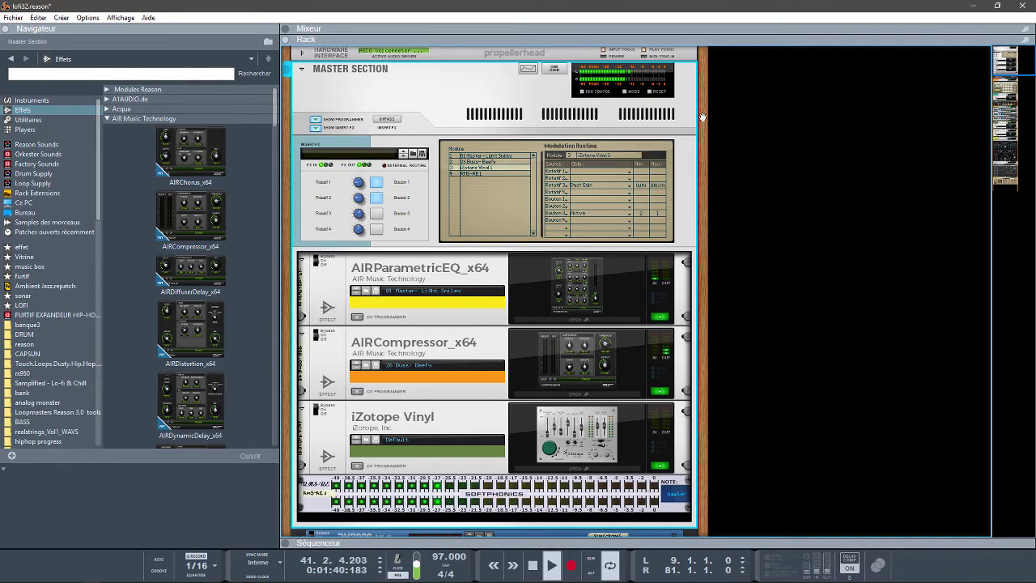
left_click(376, 213)
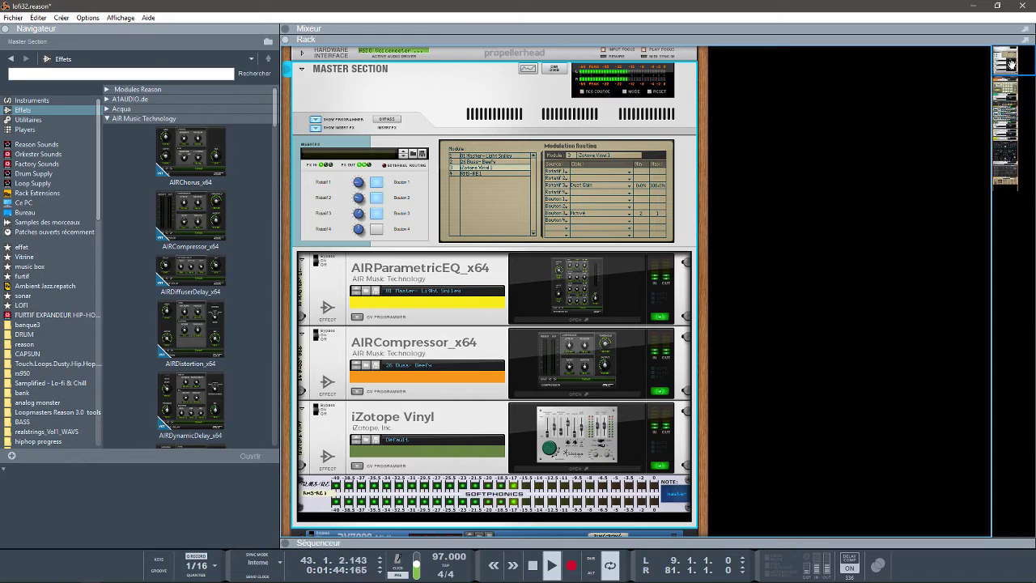
Stop playback and open the AIRParametricEQ_x64 plug-in window, placing it in the empty area beside the top of the rack
left_click_drag(1009, 65, 1009, 69)
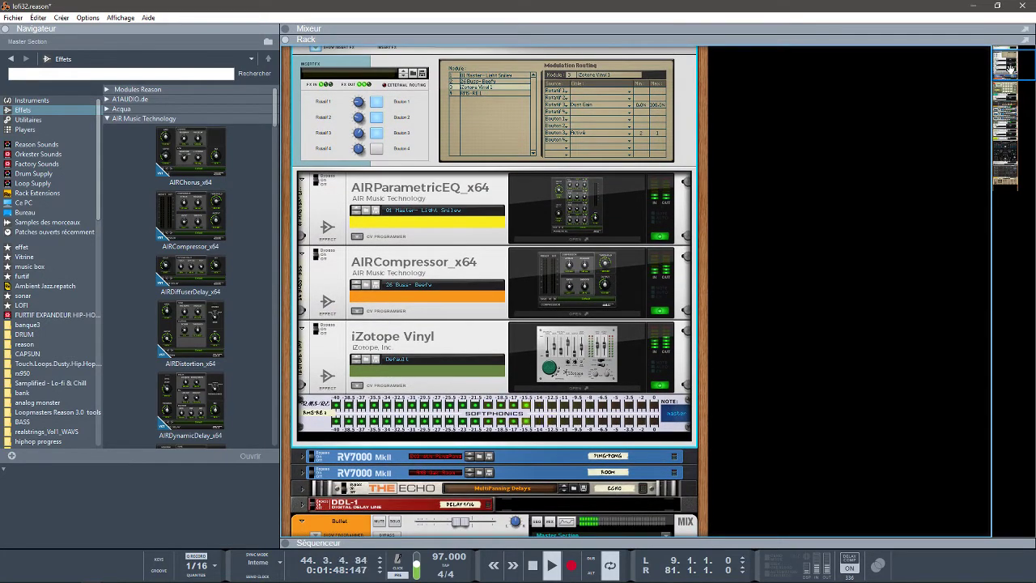
key("space")
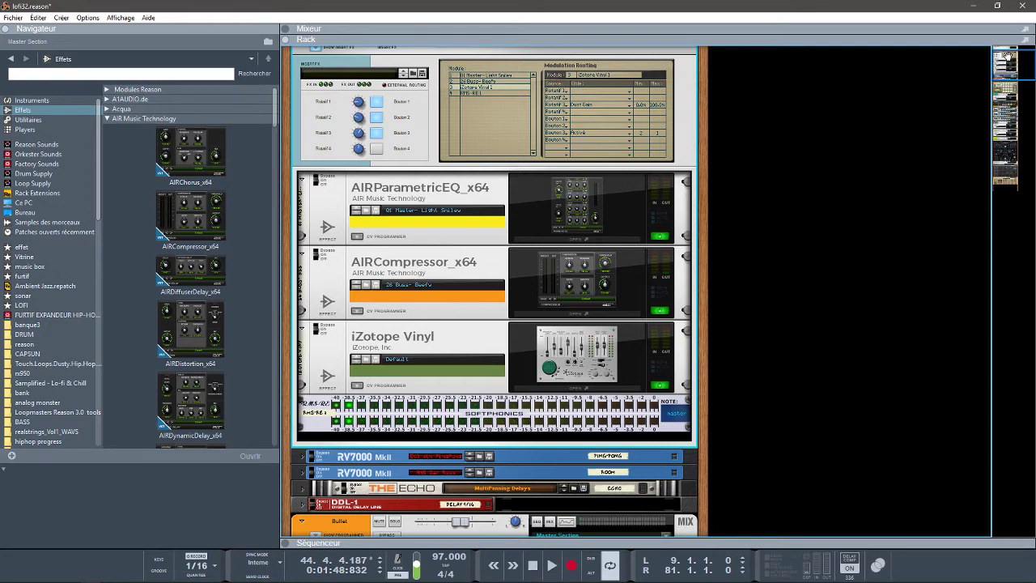
left_click_drag(1006, 62, 1004, 60)
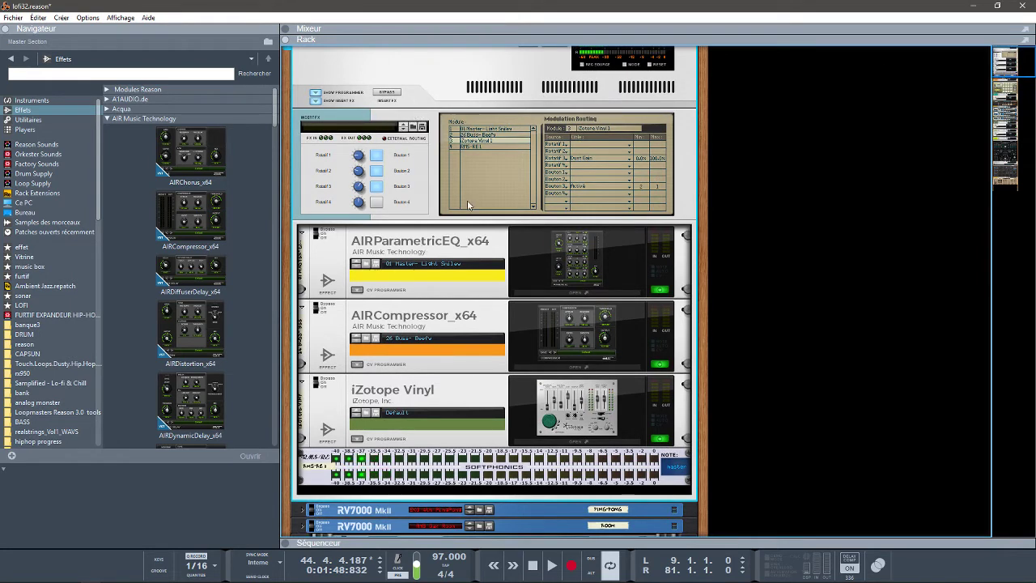
left_click(524, 295)
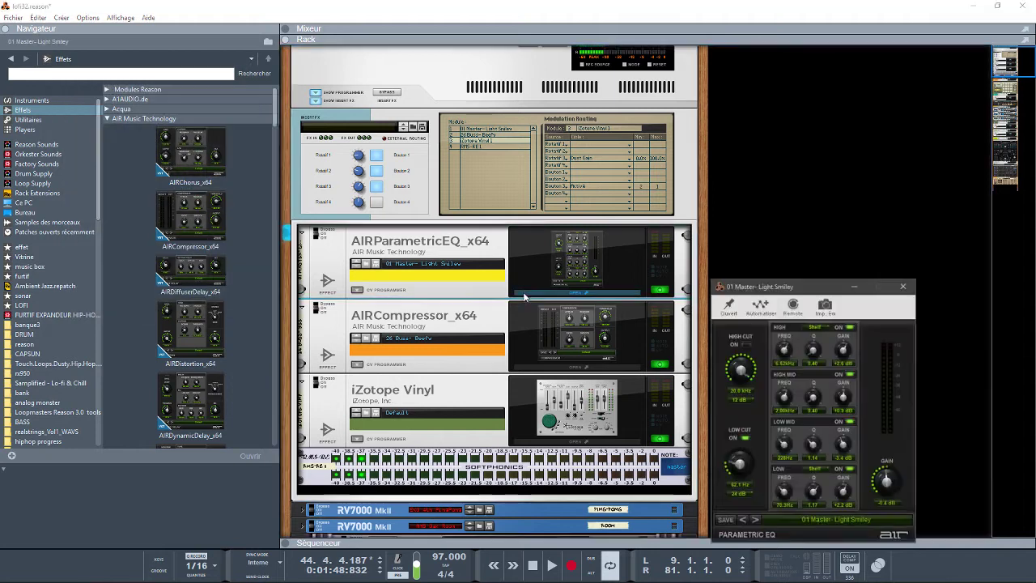
left_click_drag(789, 290, 783, 53)
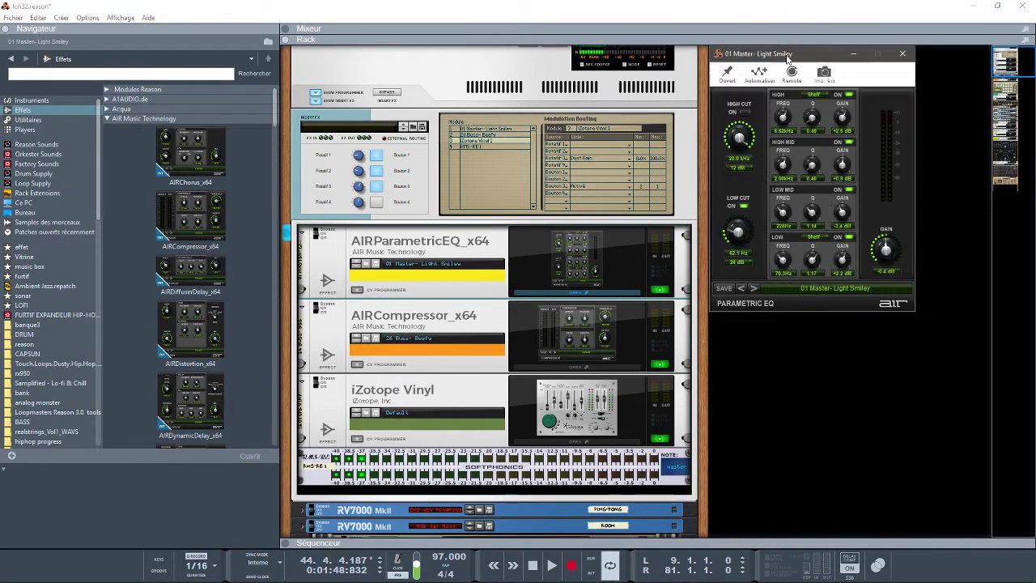
Look through the AIR Music Technology effects in the browser, down to DB-33FX_x64 and TransfuserFX_x64
left_click(209, 173)
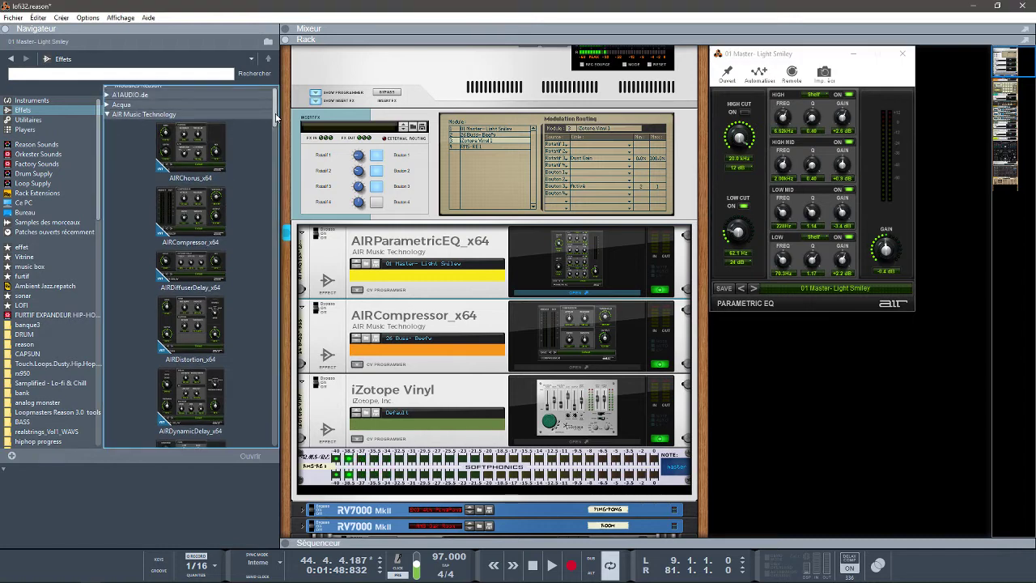
scroll(275, 128, "down", 2)
left_click_drag(277, 121, 308, 301)
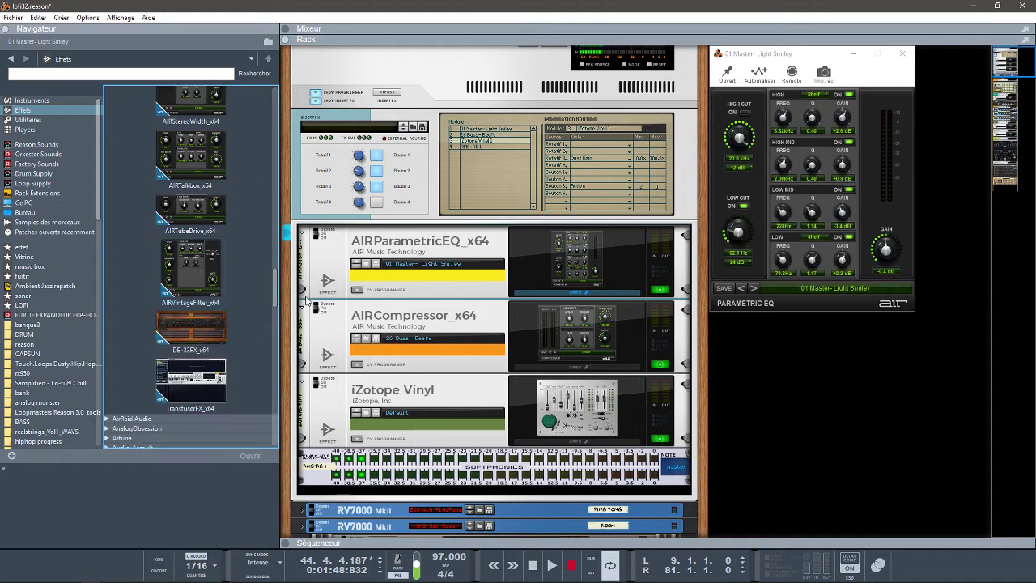
left_click(236, 331)
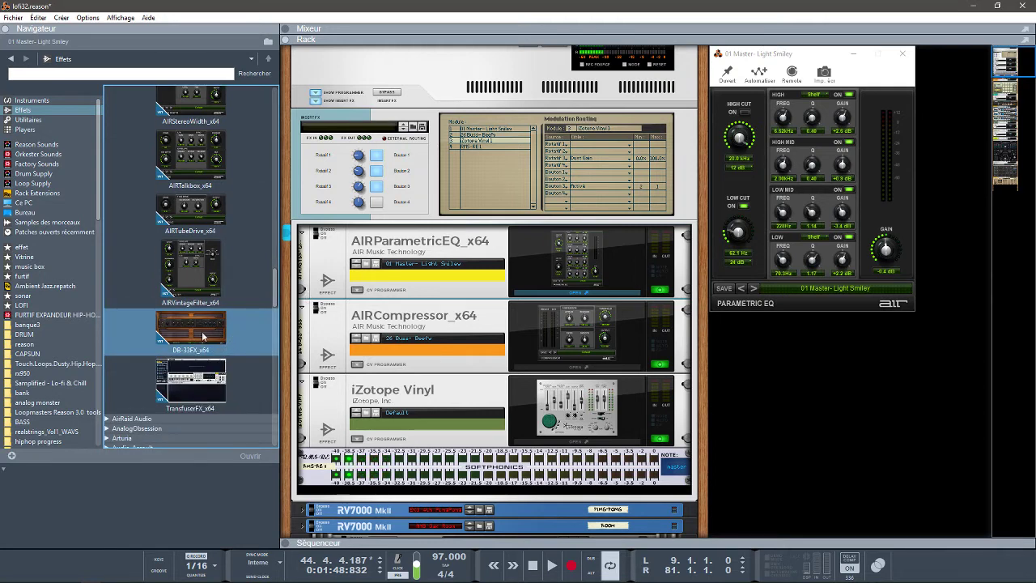
left_click(215, 386)
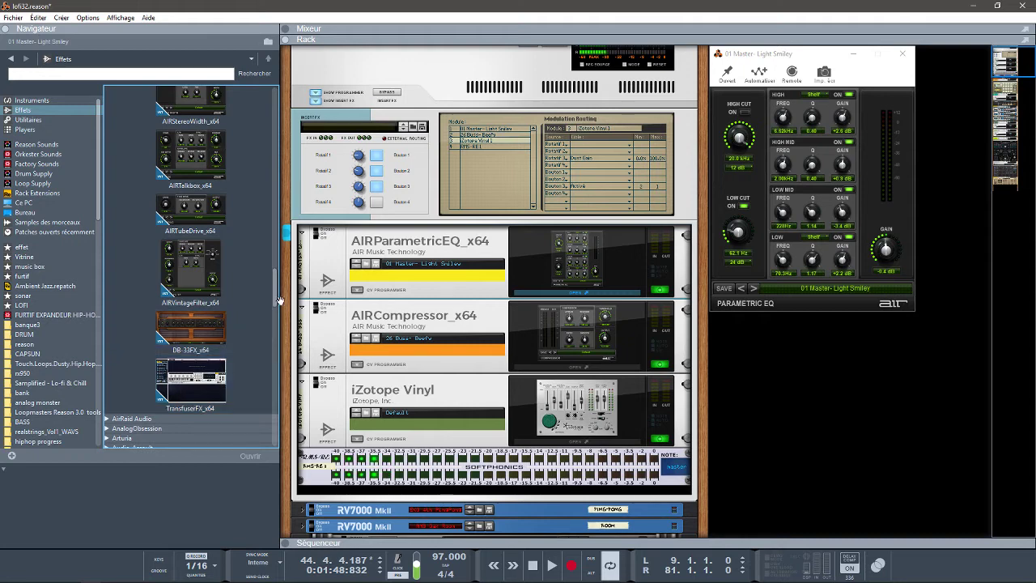
Look through the AIR effects in the browser from AIRVintageFilter_x64 back to AIRSpringReverb_x64, including AIRTubeDrive_x64, AIRTalkbox_x64 and AIRStereoWidth_x64
left_click_drag(280, 301, 279, 289)
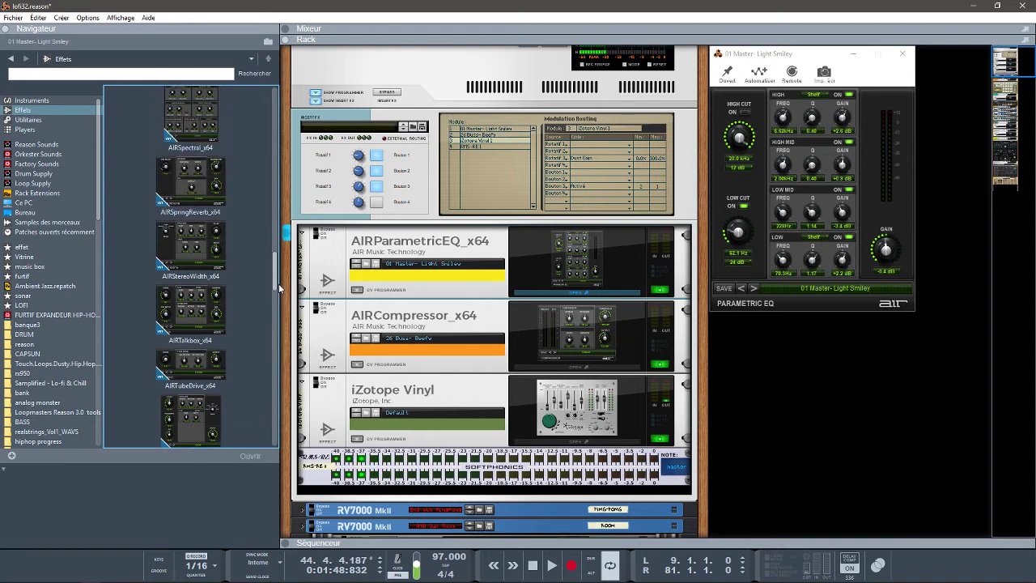
scroll(279, 289, "down", 2)
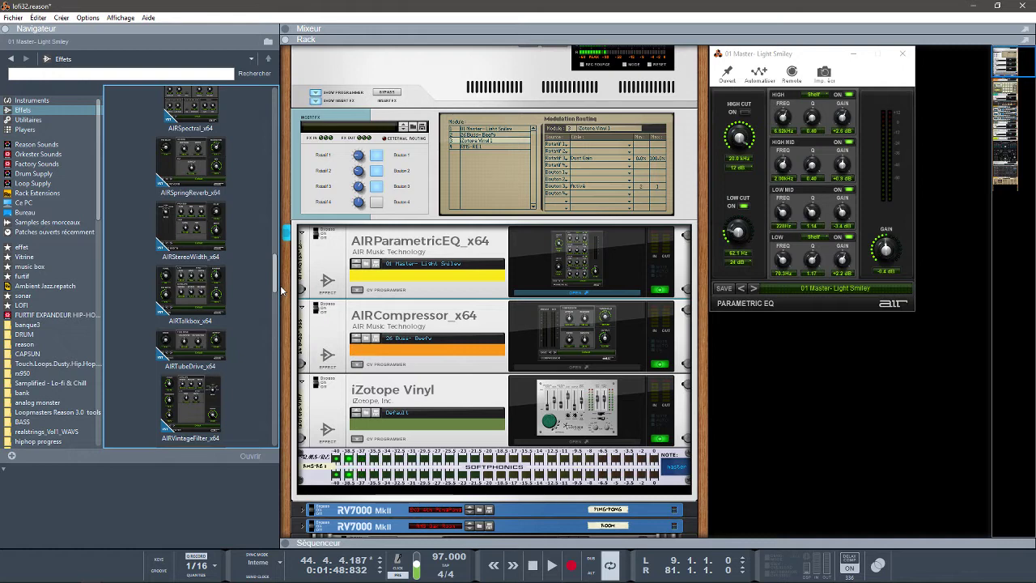
left_click(199, 418)
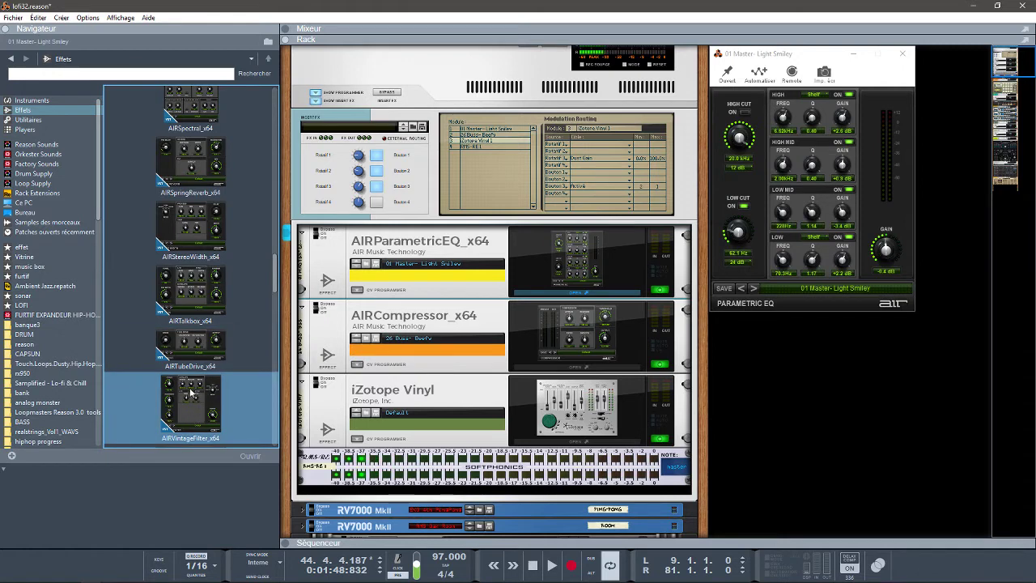
left_click(190, 360)
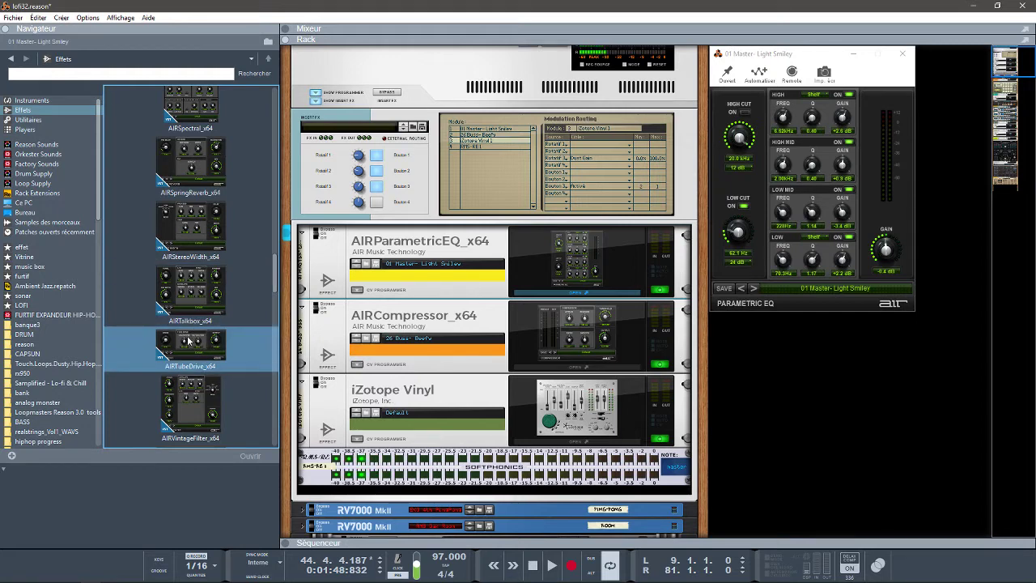
left_click(191, 311)
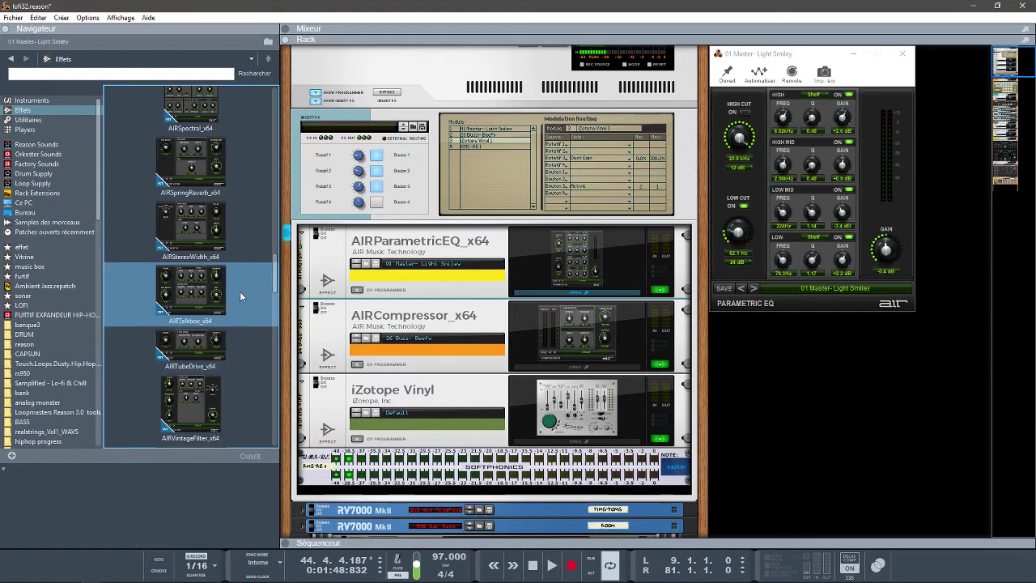
scroll(274, 278, "up", 1)
scroll(274, 278, "up", 2)
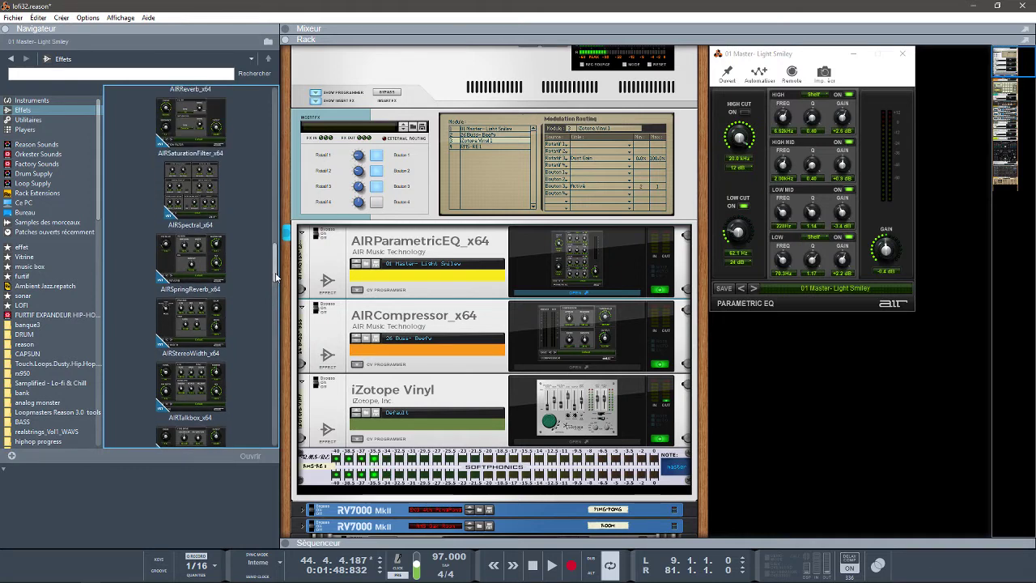
left_click(186, 320)
left_click(209, 291)
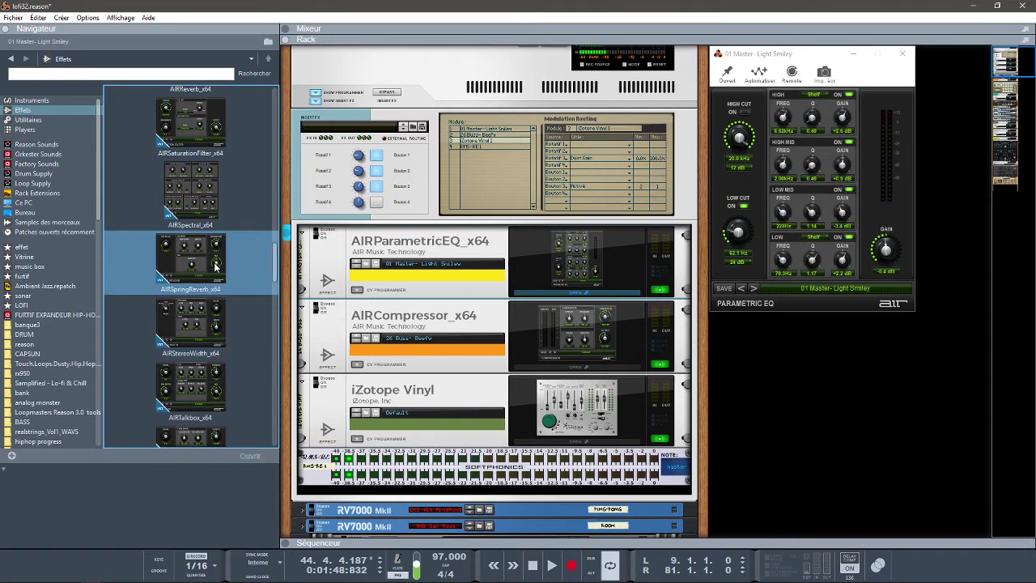
left_click(236, 268)
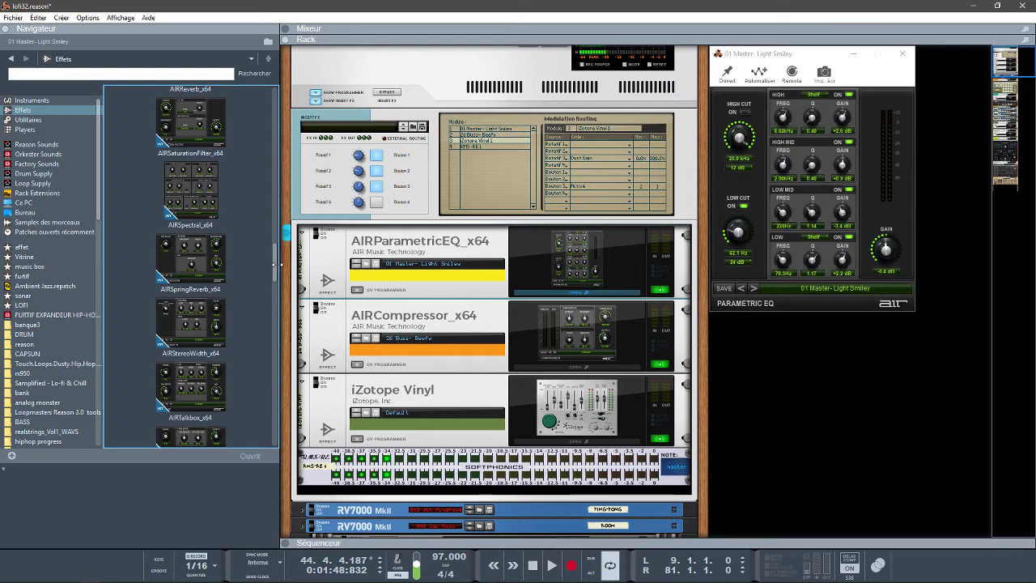
Examine the AIRSpectral_x64, AIRSaturationFilter_x64, AIRReverb_x64 and AIRPumper_x64 effects in the browser
scroll(277, 271, "up", 4)
left_click(216, 288)
left_click(201, 332)
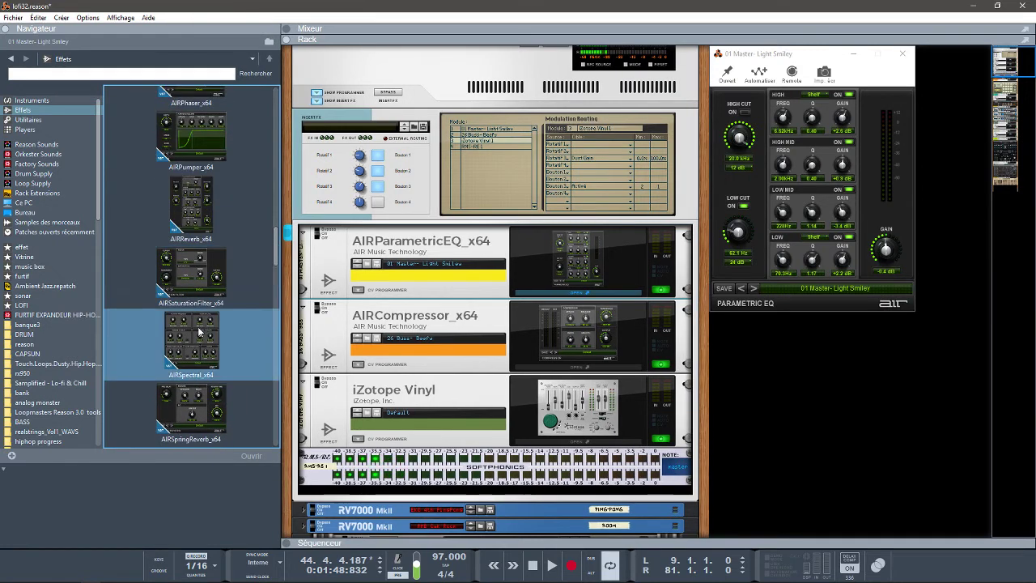
left_click(205, 295)
left_click(275, 254)
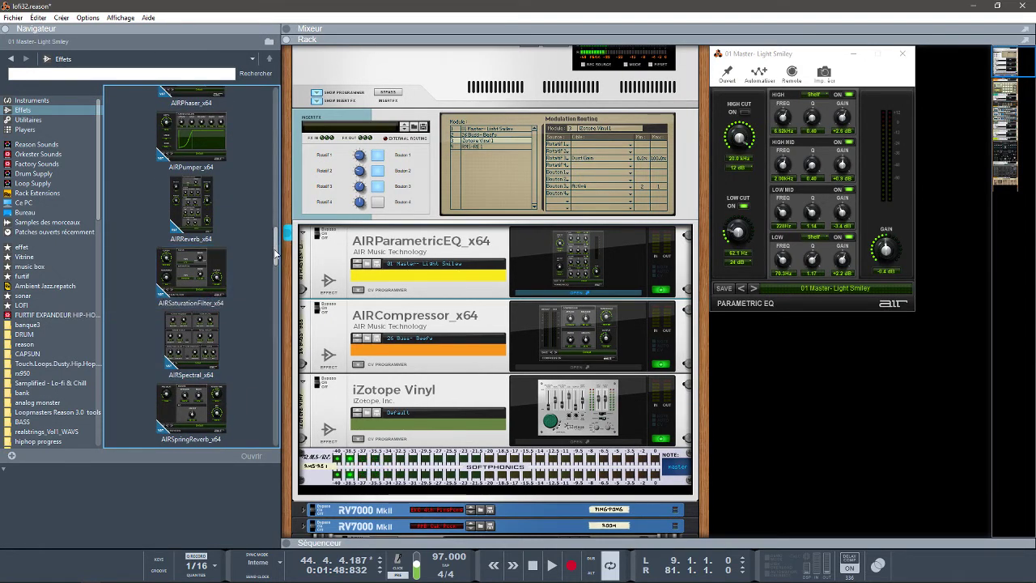
scroll(275, 258, "up", 2)
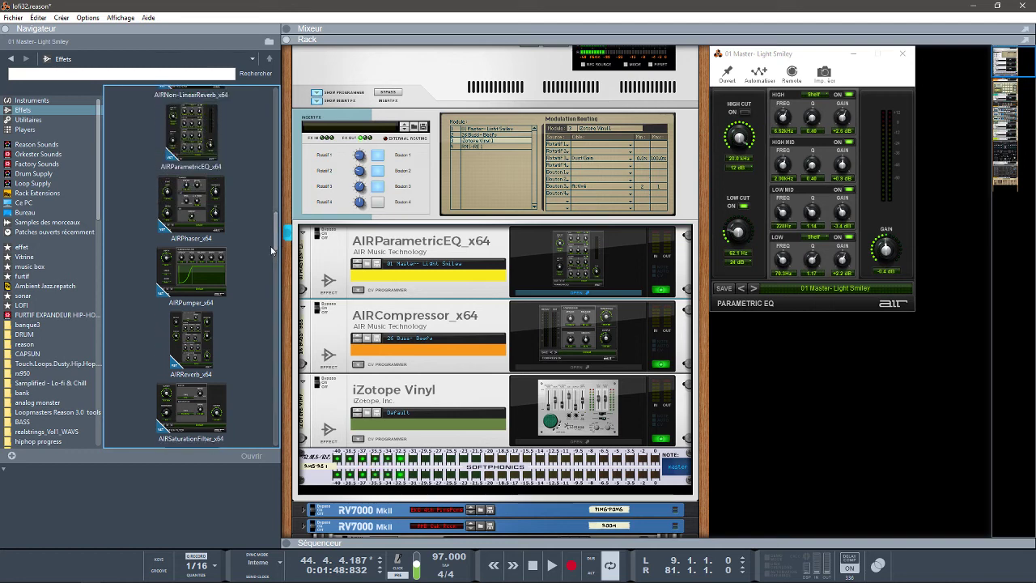
left_click(194, 345)
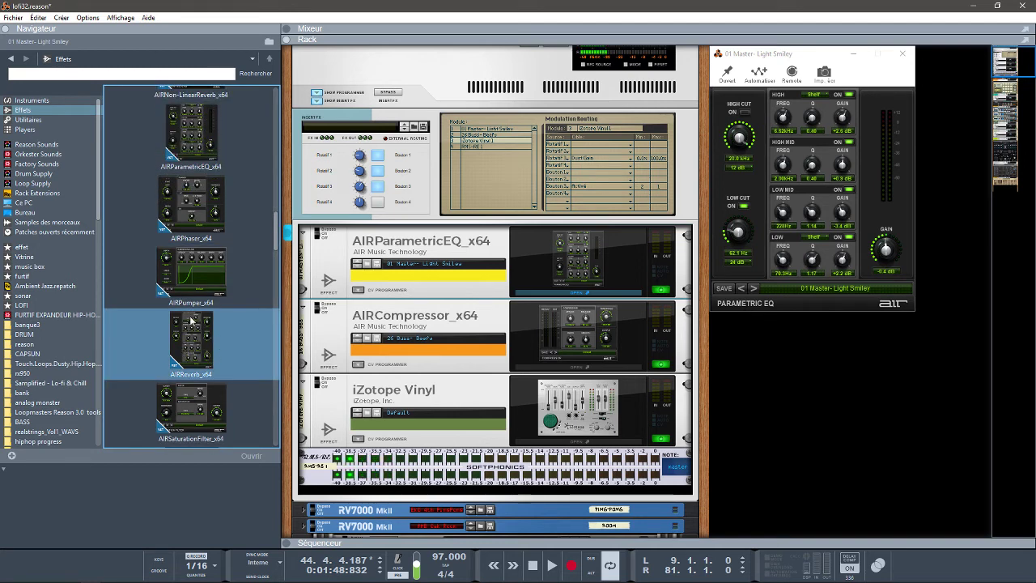
left_click(210, 278)
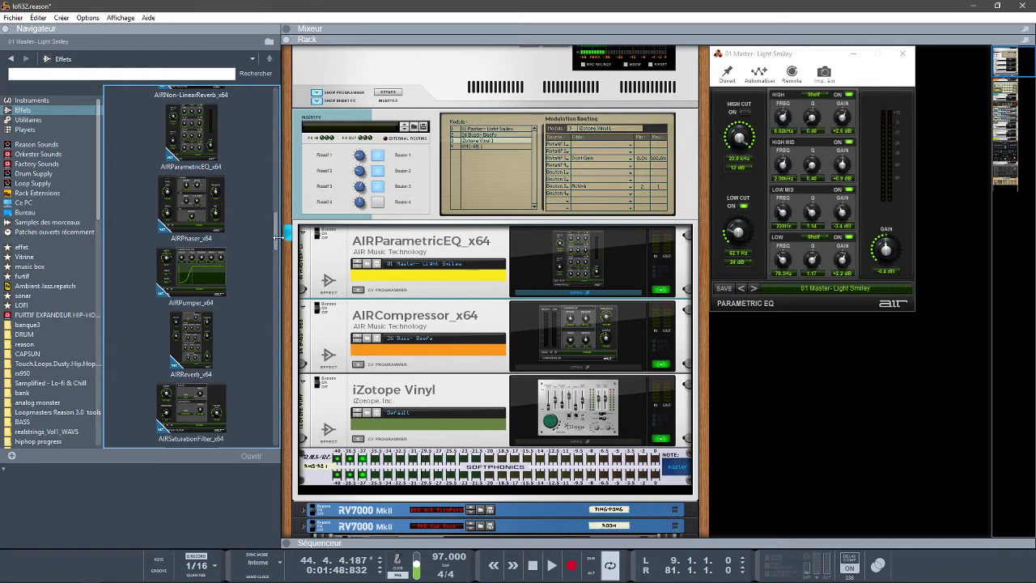
Look through the remaining AIR effects from AIRPhaser_x64 back to AIRChorus_x64, where the AIR Music Technology list begins
scroll(276, 240, "up", 2)
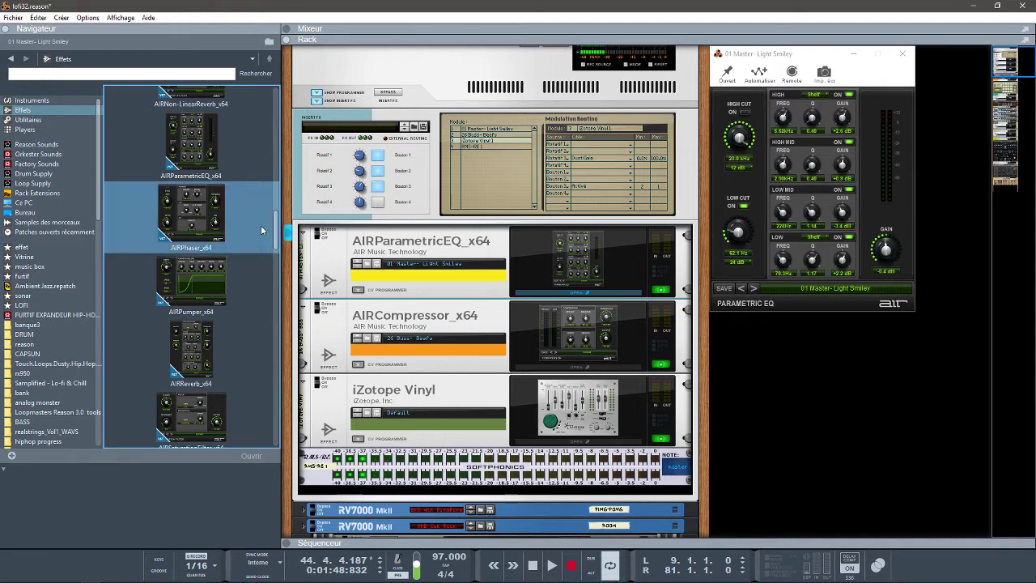
scroll(275, 249, "up", 2)
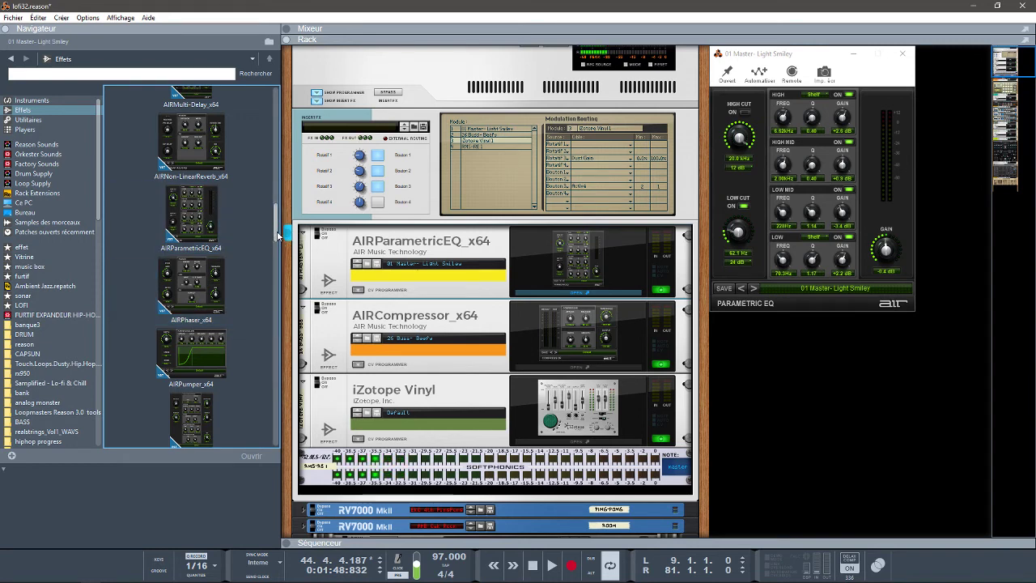
left_click_drag(278, 233, 277, 223)
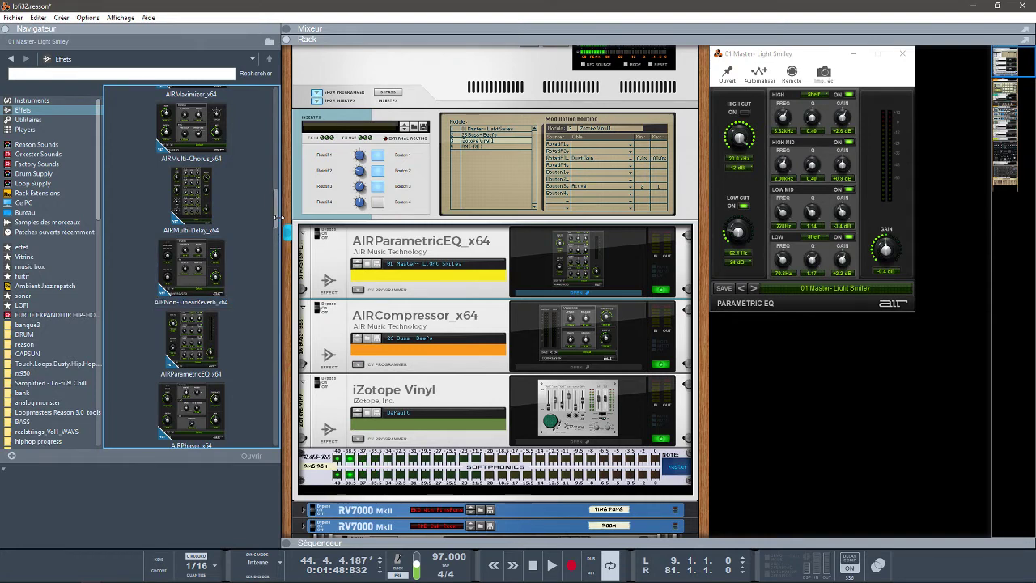
left_click_drag(277, 217, 275, 191)
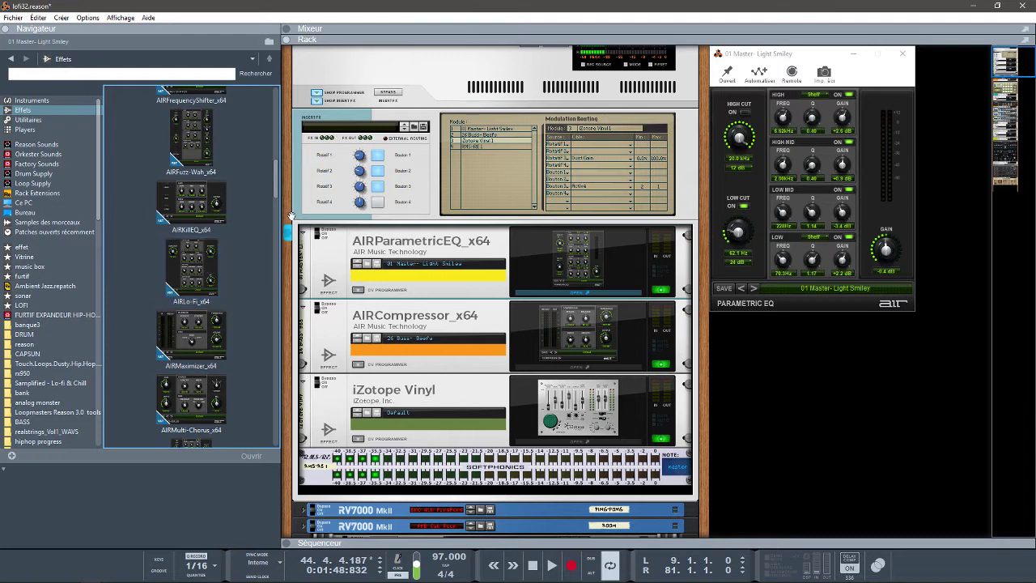
scroll(275, 193, "up", 5)
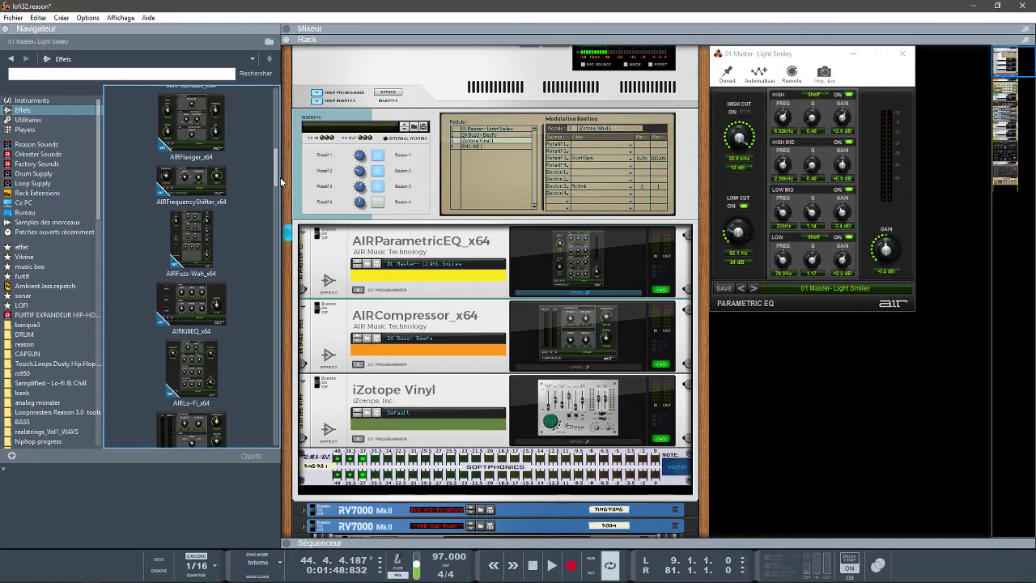
scroll(281, 182, "down", 1)
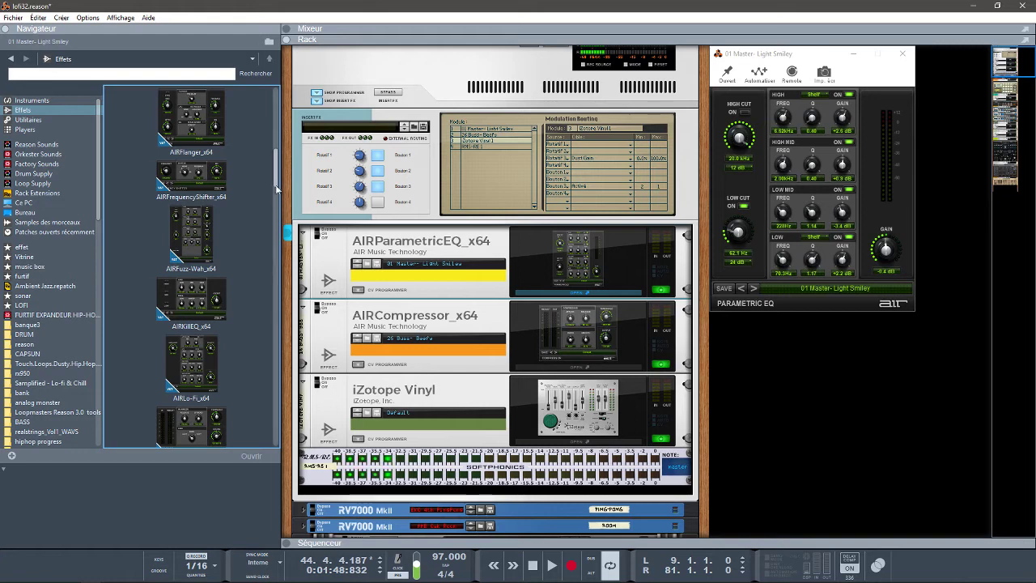
scroll(279, 179, "up", 3)
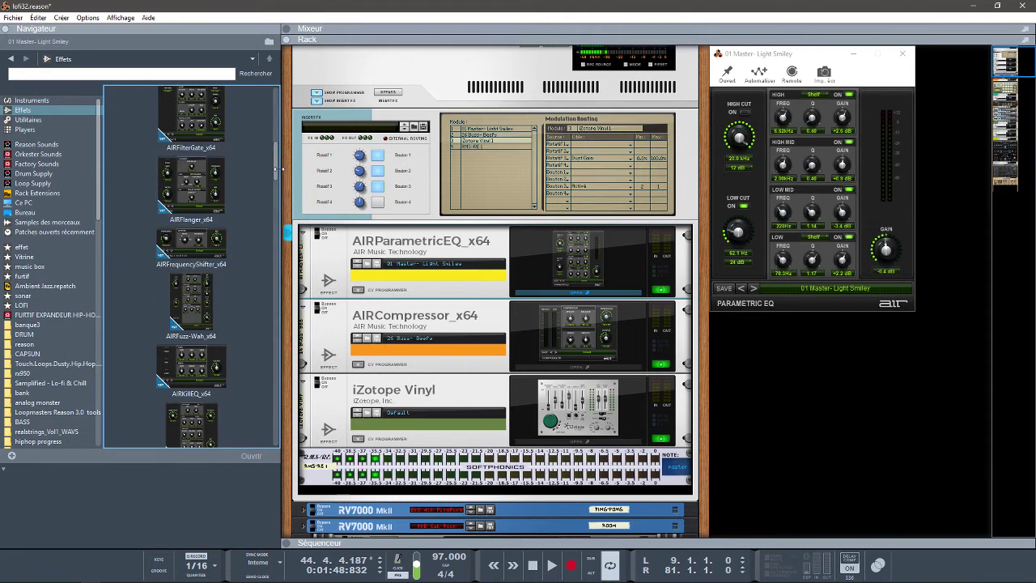
left_click_drag(278, 169, 280, 116)
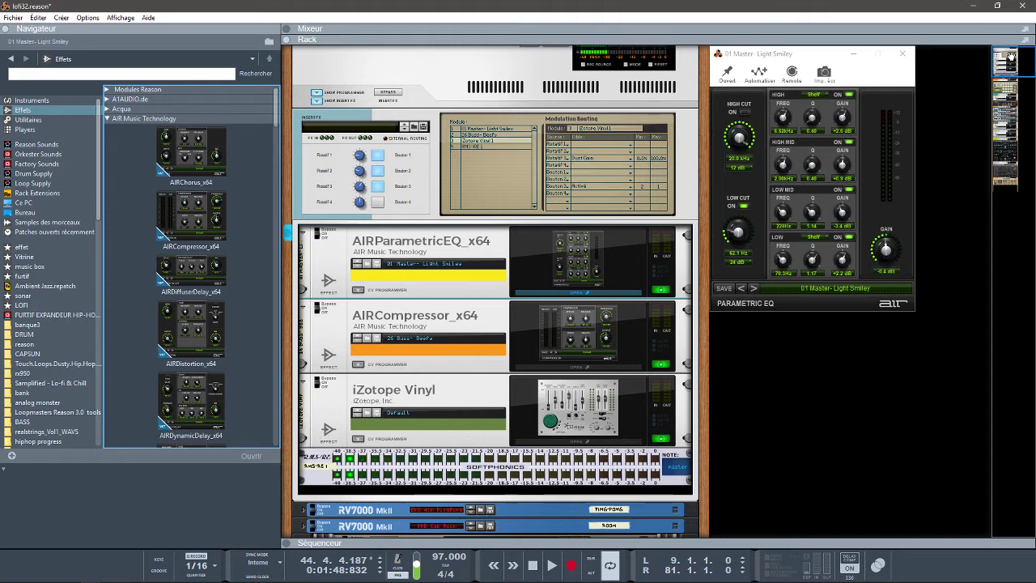
Open the plug-in window of AIRCompressor_x64 in the Master Section's insert effects
left_click_drag(1009, 55, 992, 64)
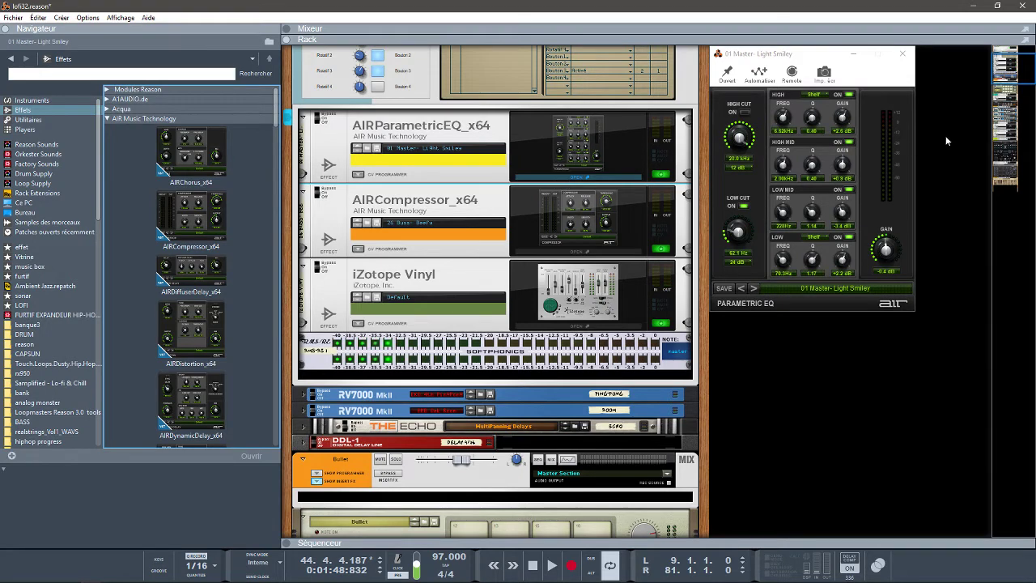
scroll(1006, 77, "up", 2)
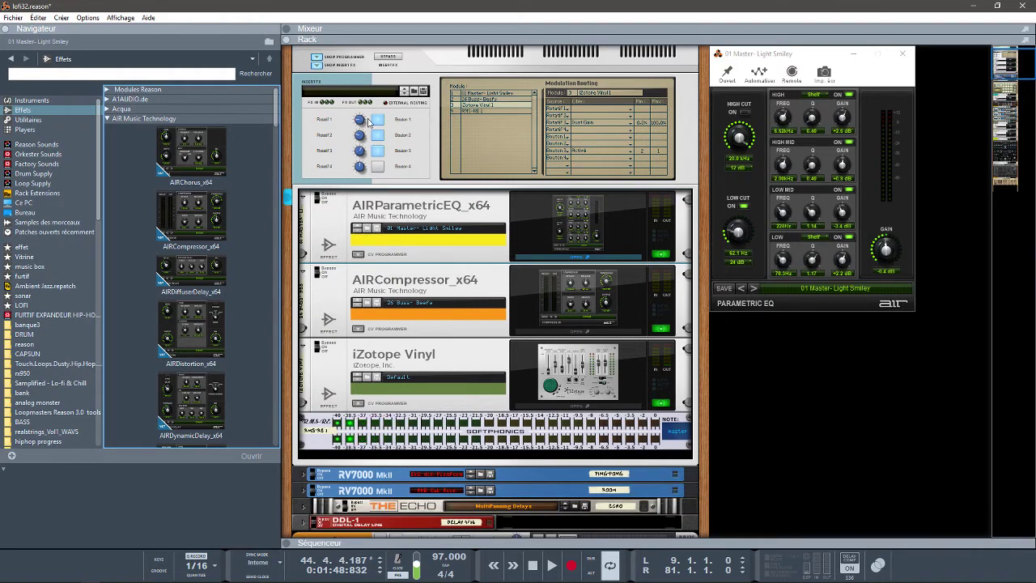
left_click(460, 221)
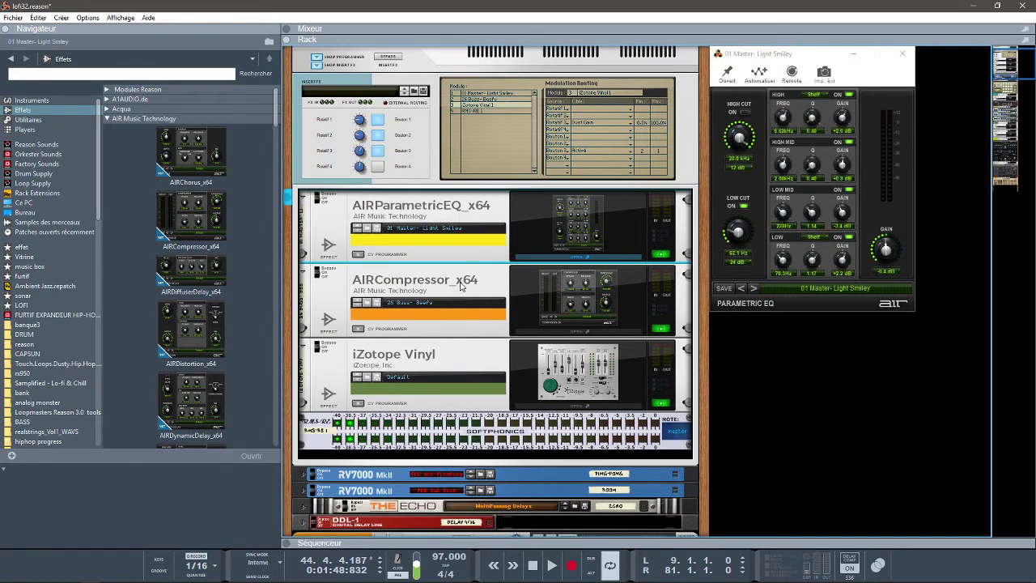
left_click(462, 285)
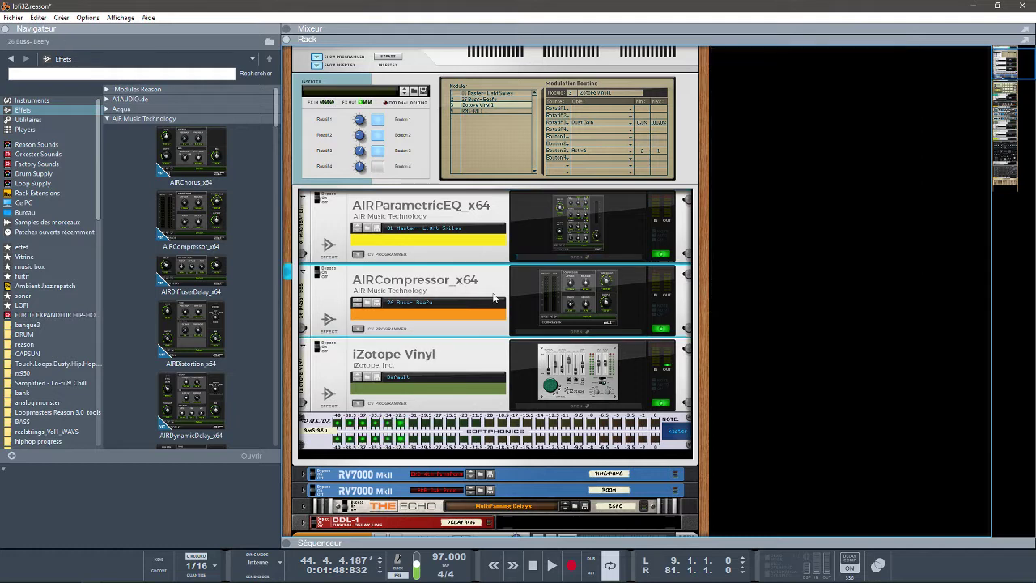
left_click(530, 331)
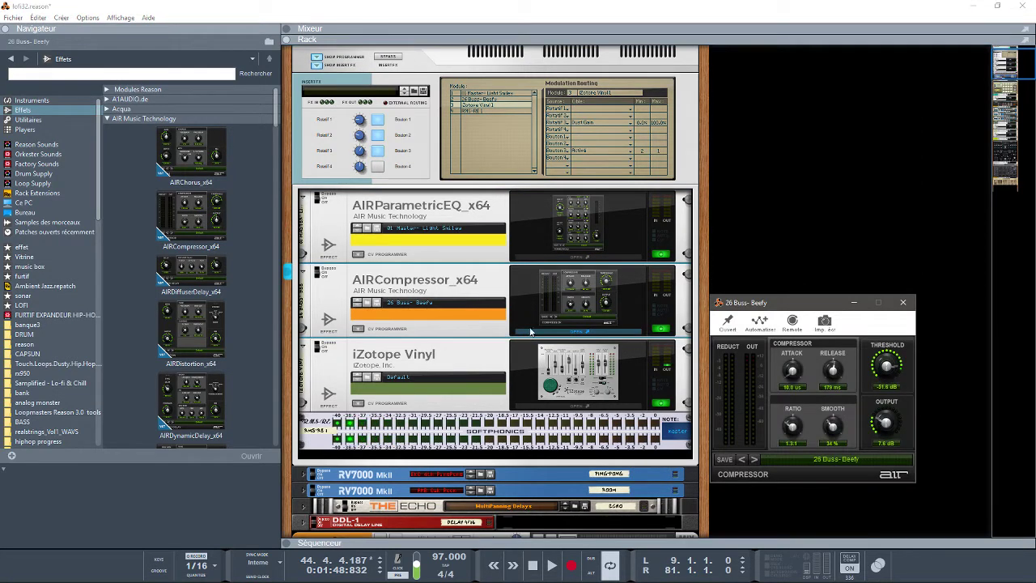
Open the iZotope Vinyl plug-in window, move it slightly so all its controls fit on screen, and minimize it
left_click(517, 407)
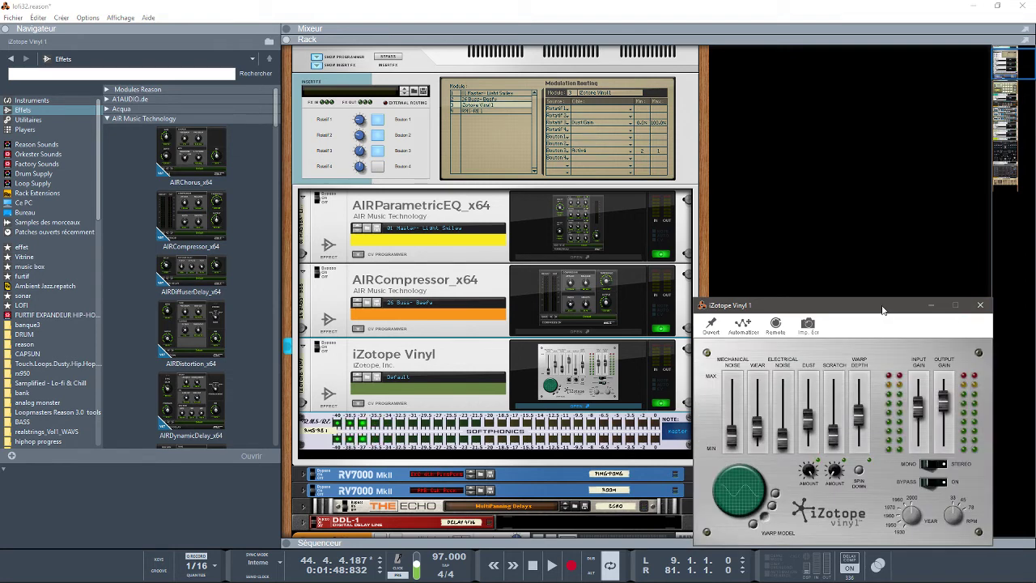
left_click_drag(883, 308, 886, 293)
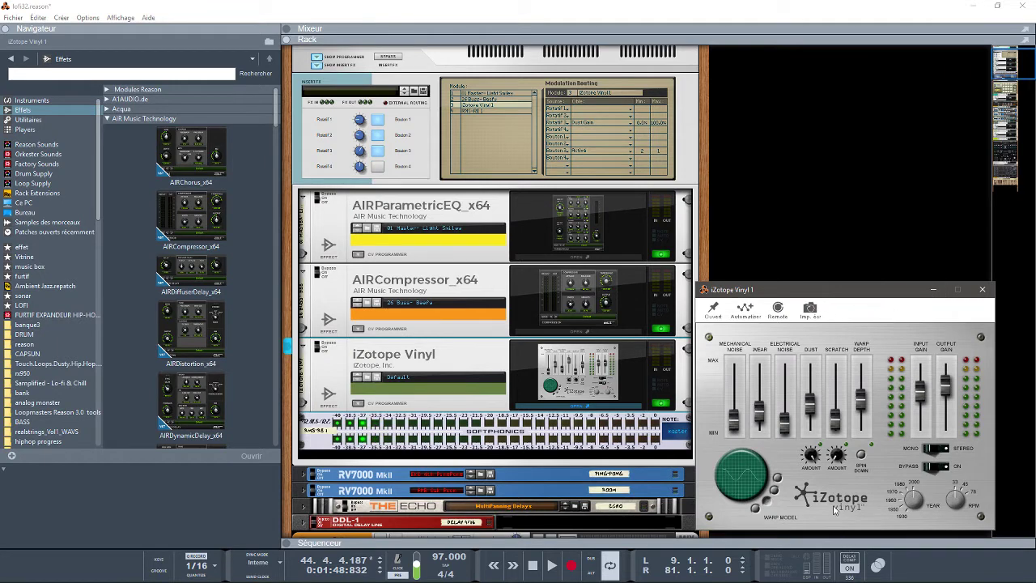
left_click(933, 289)
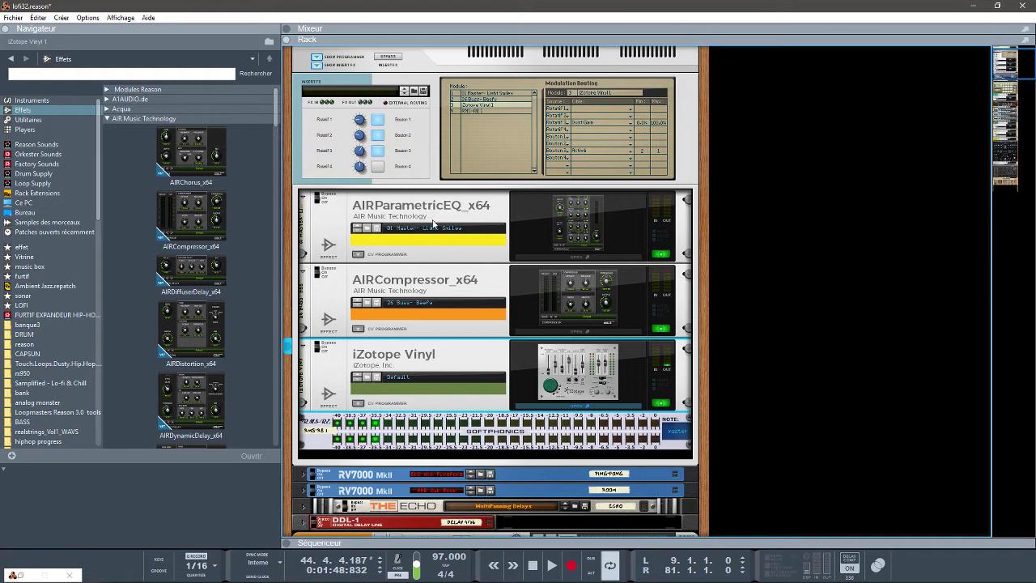
Show the modulation routing of the 01 Master- Light Smiley module in the Master Section's programmer and display the AIRParametricEQ_x64 plug-in window
left_click(455, 205)
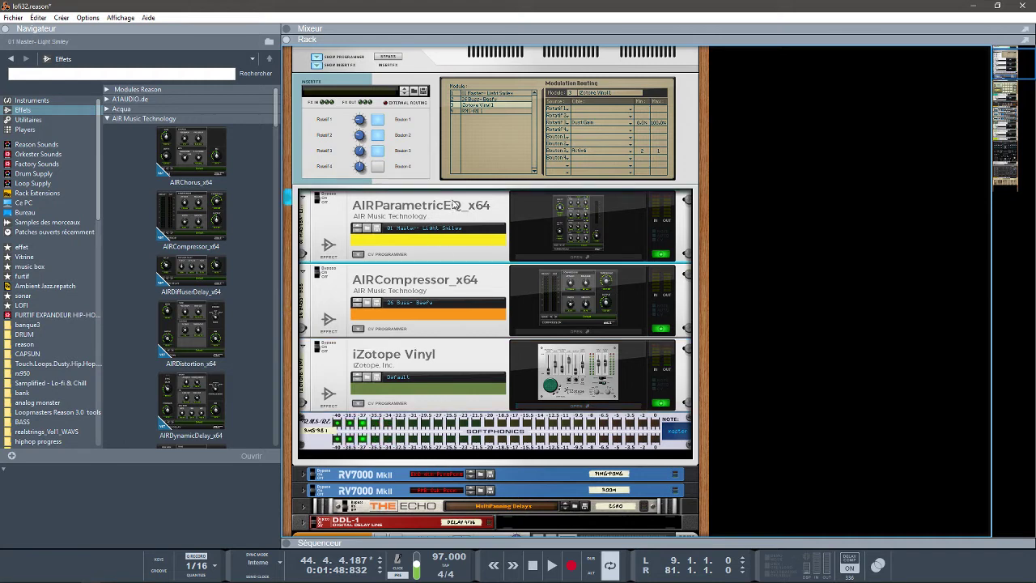
left_click(546, 259)
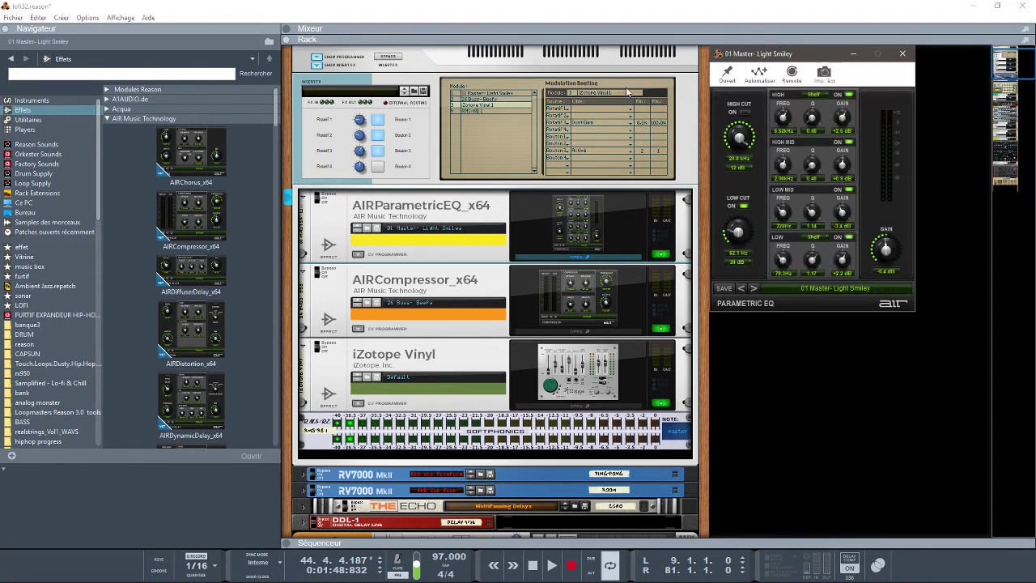
left_click(486, 95)
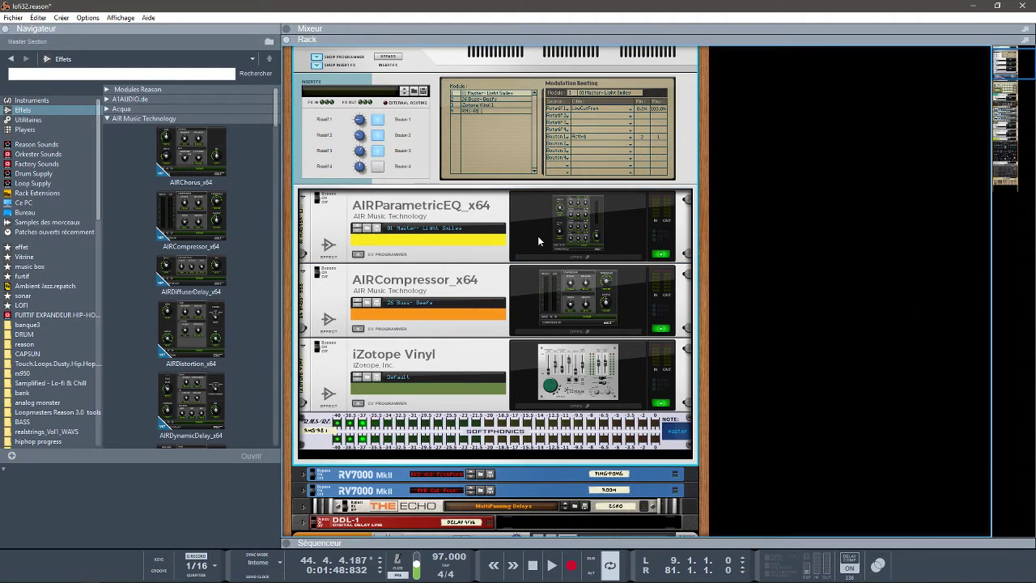
left_click(547, 261)
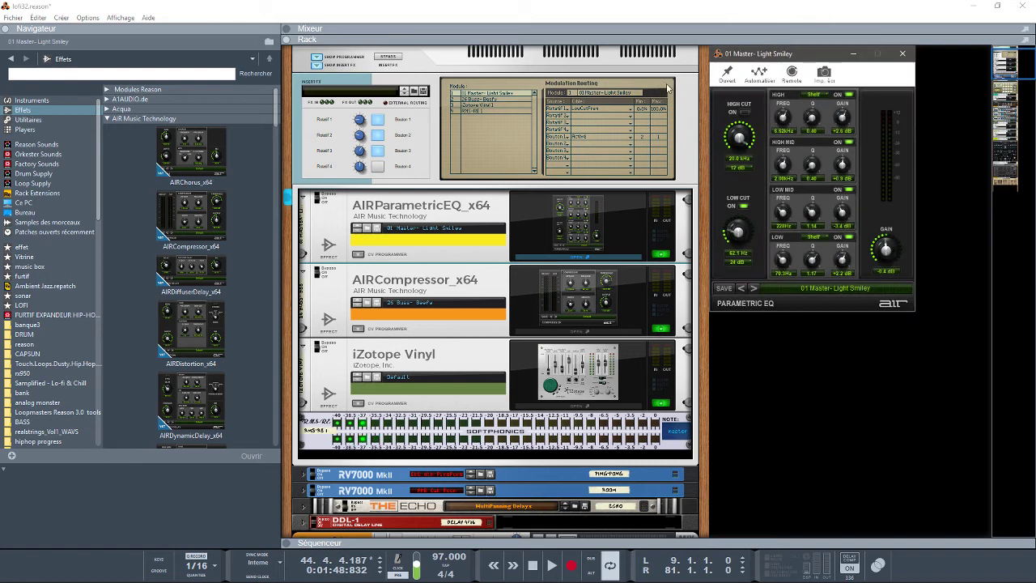
Toggle the Master Section's Button 1, which is routed to the parametric EQ's Active parameter, off and back on
left_click(378, 121)
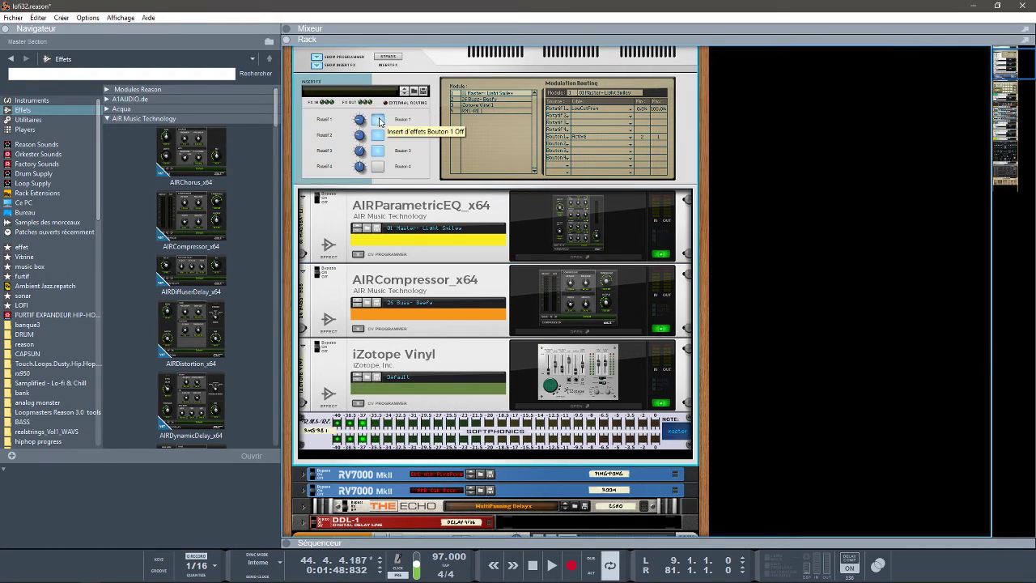
left_click(378, 121)
left_click(378, 121)
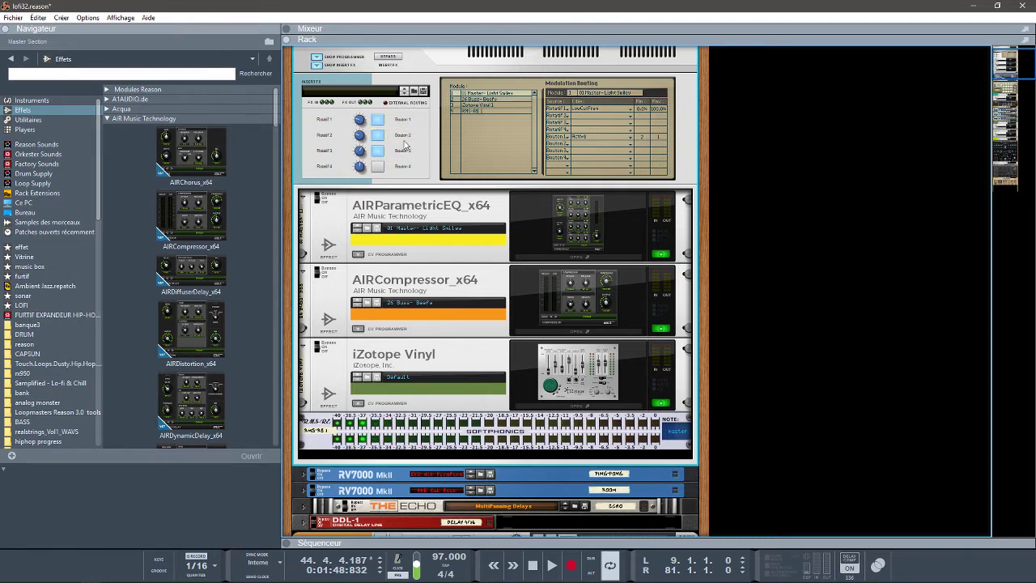
Show the mixer above the rack with the AIRParametricEQ_x64 window moved beside the rack, and toggle the master's Button 1 off and back on
left_click(286, 30)
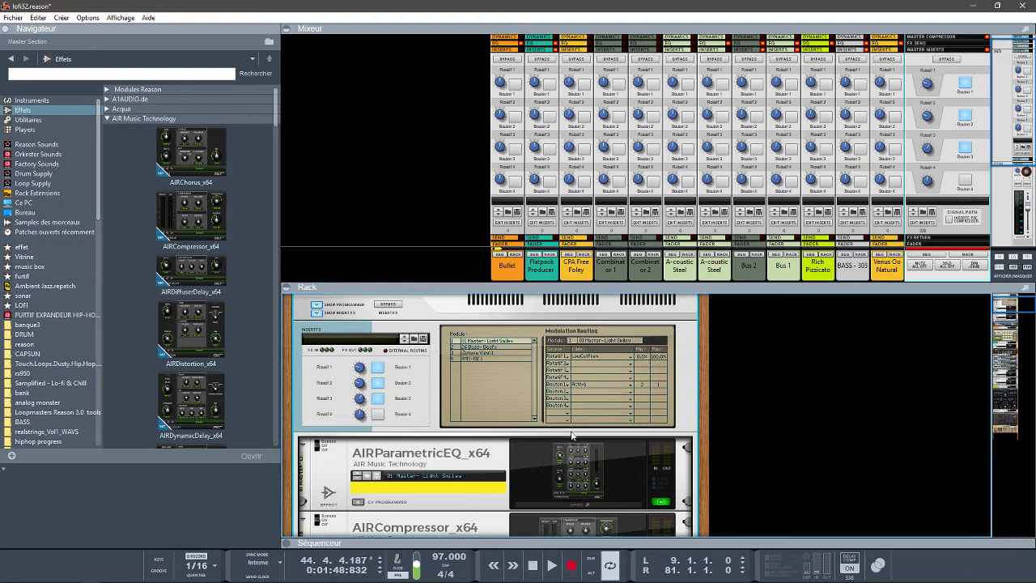
left_click(617, 508)
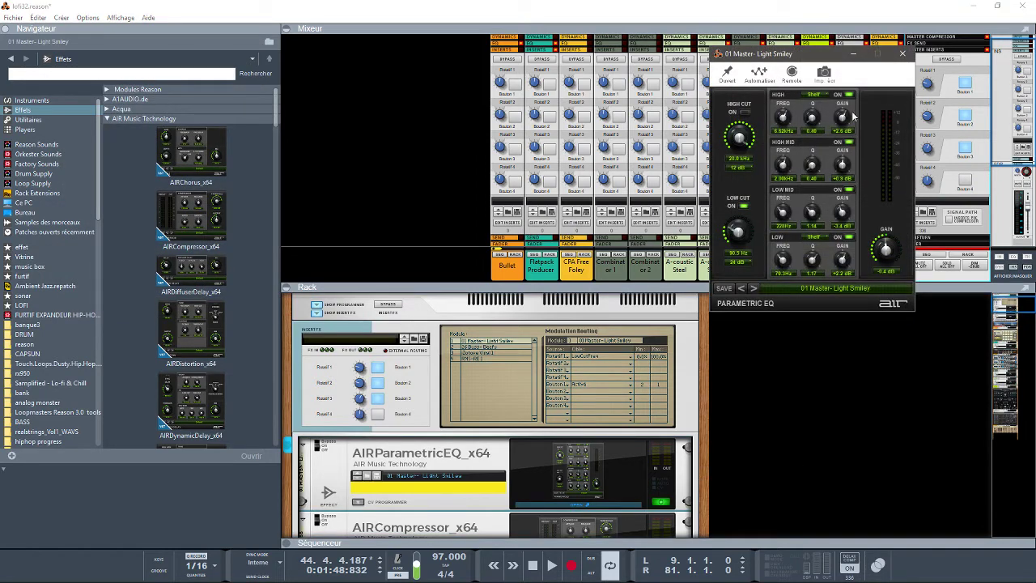
left_click_drag(820, 57, 848, 295)
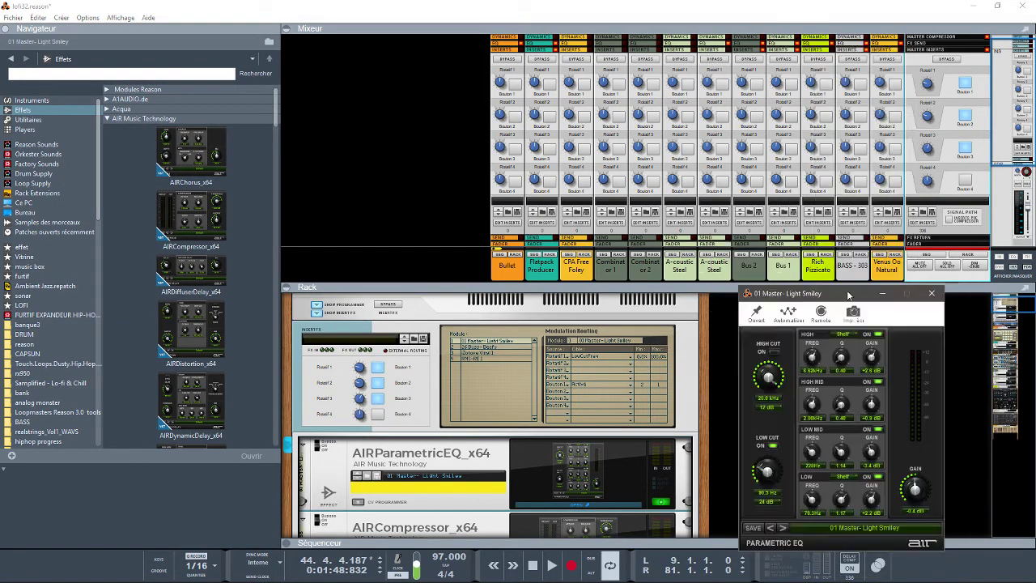
left_click(965, 84)
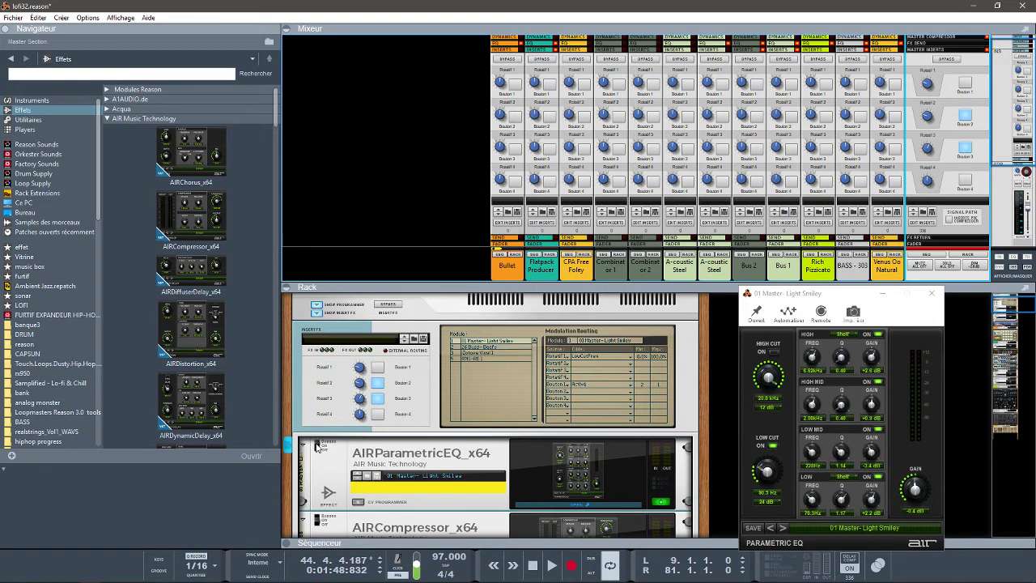
left_click(966, 83)
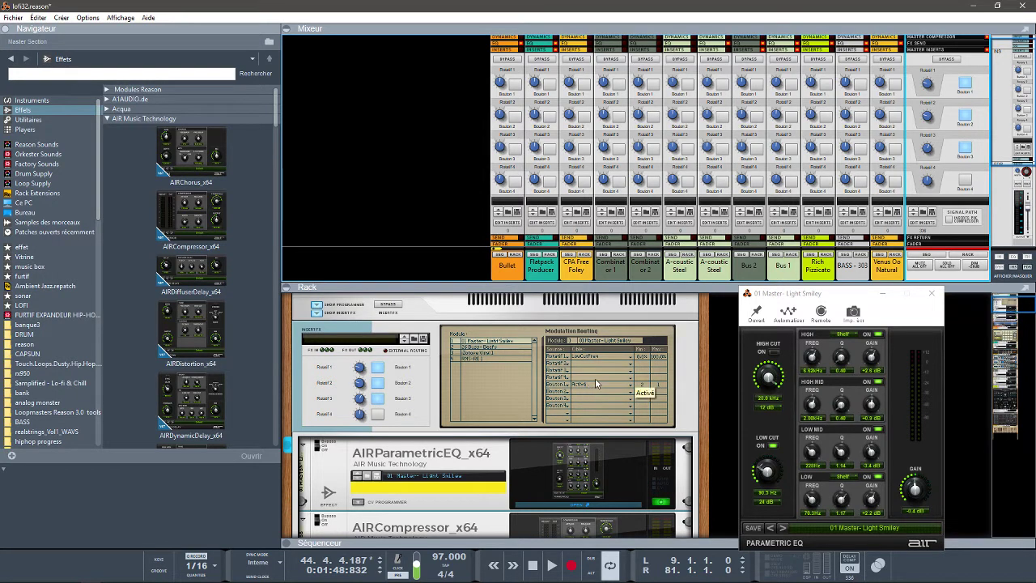
Turn off Buttons 1, 2 and 3 of the Master Section's insert effects and start playback
left_click(376, 370)
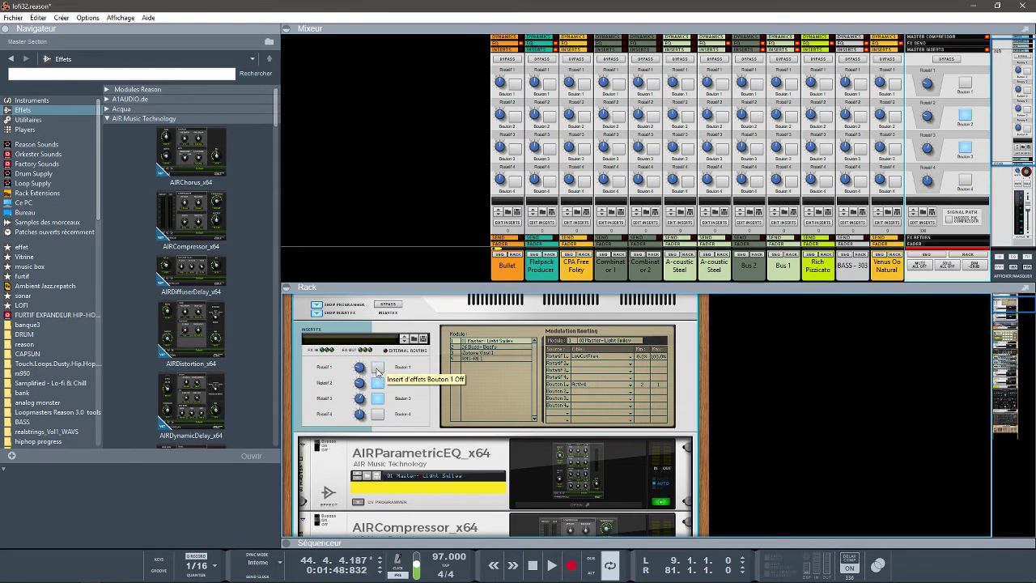
left_click(377, 382)
left_click(378, 399)
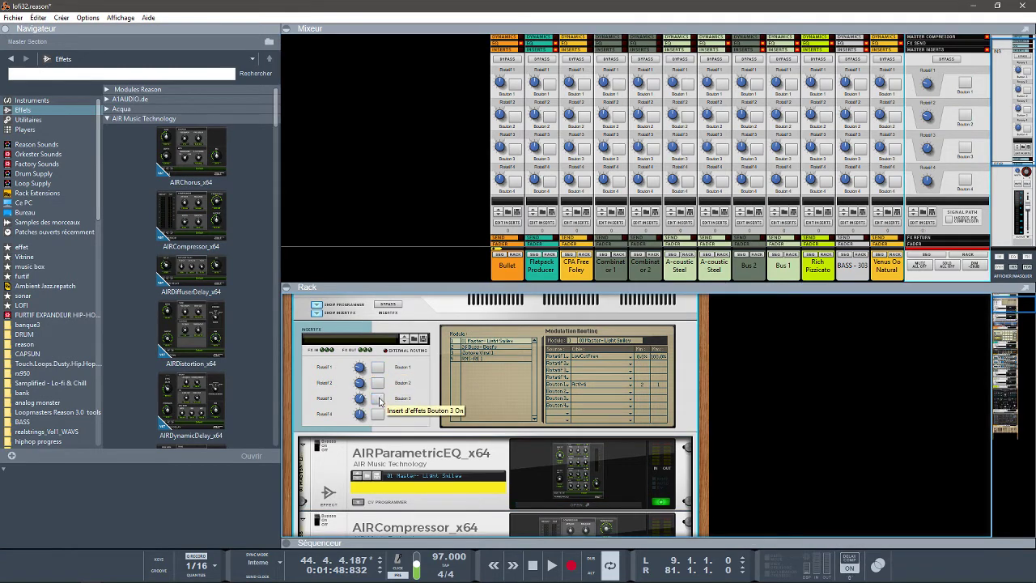
key("space")
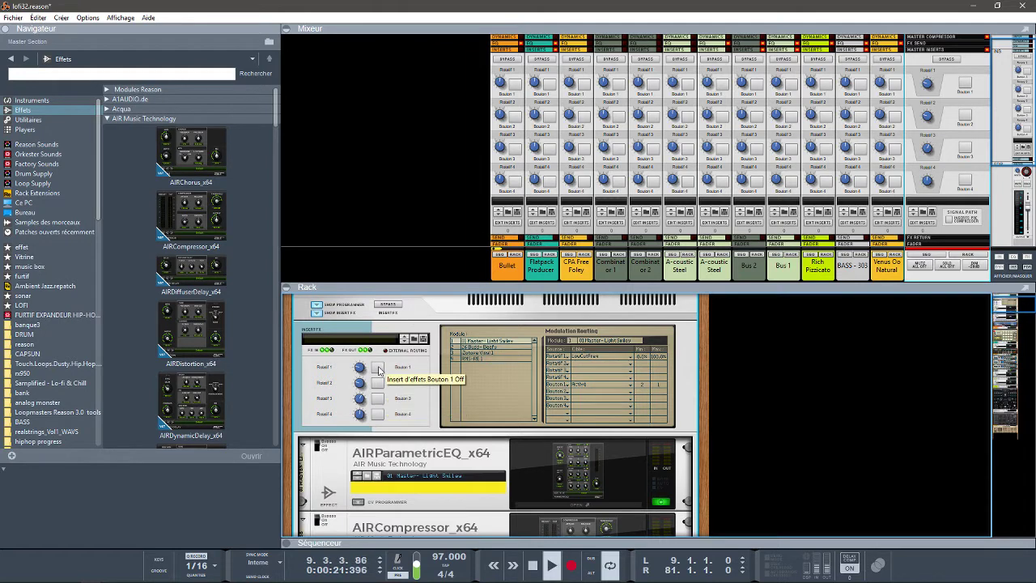
Turn on the master's Button 1 and set the parametric EQ's low cut to about 75 Hz with Rotary 1, with the plug-in window open
left_click(378, 369)
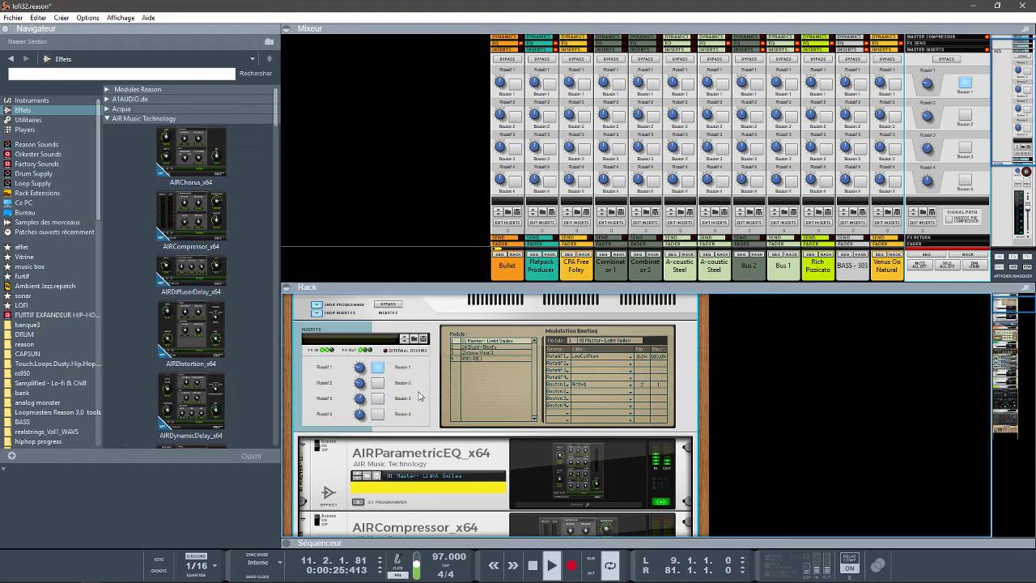
left_click(537, 507)
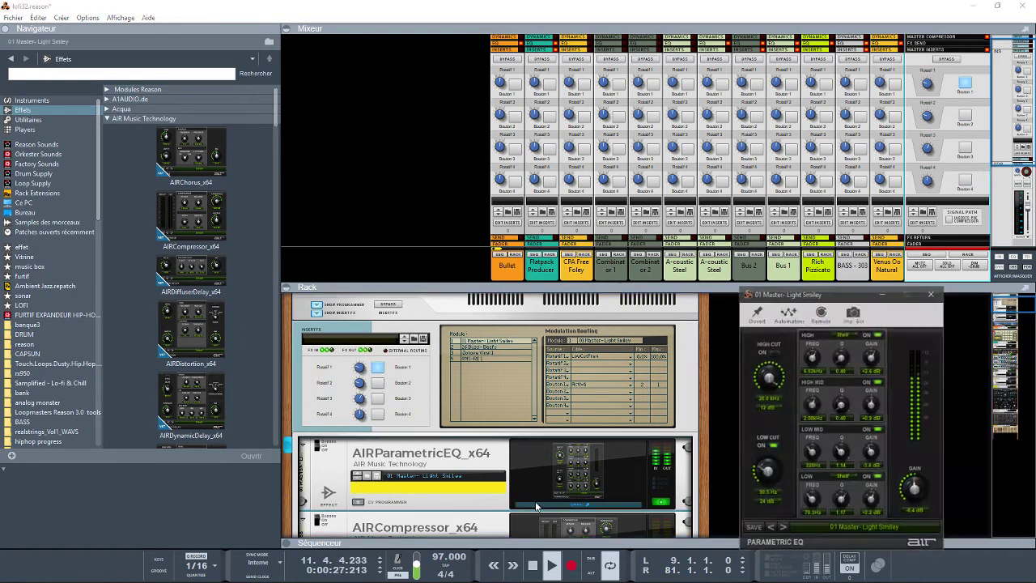
mouse_move(927, 81)
left_mouse_down()
mouse_move(936, 62)
mouse_move(935, 99)
mouse_move(930, 81)
mouse_move(928, 89)
left_mouse_up()
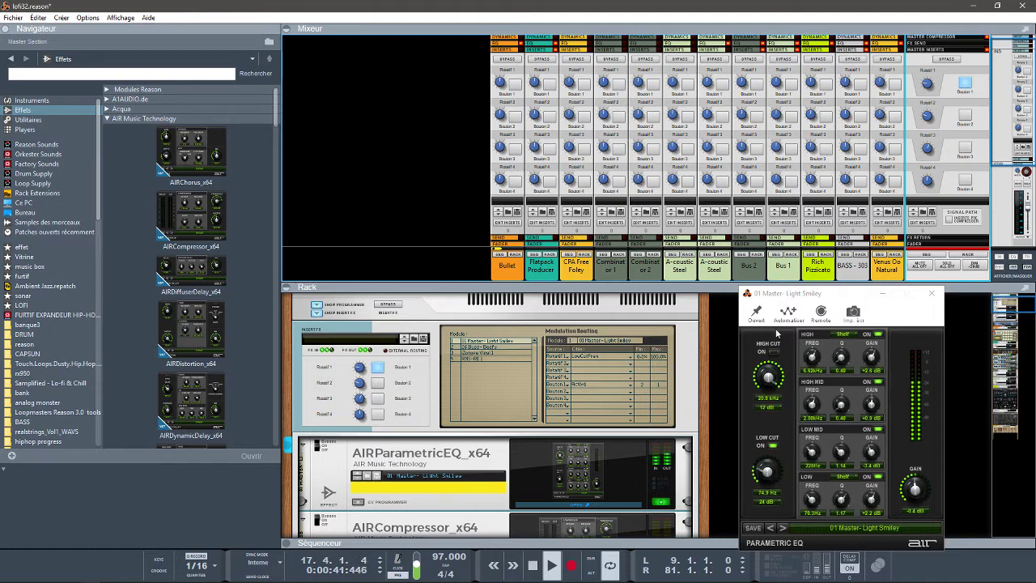
Turn on the master's Button 2 and open the AIRCompressor_x64 window, enlarging the rack area below the mixer
left_click(965, 118)
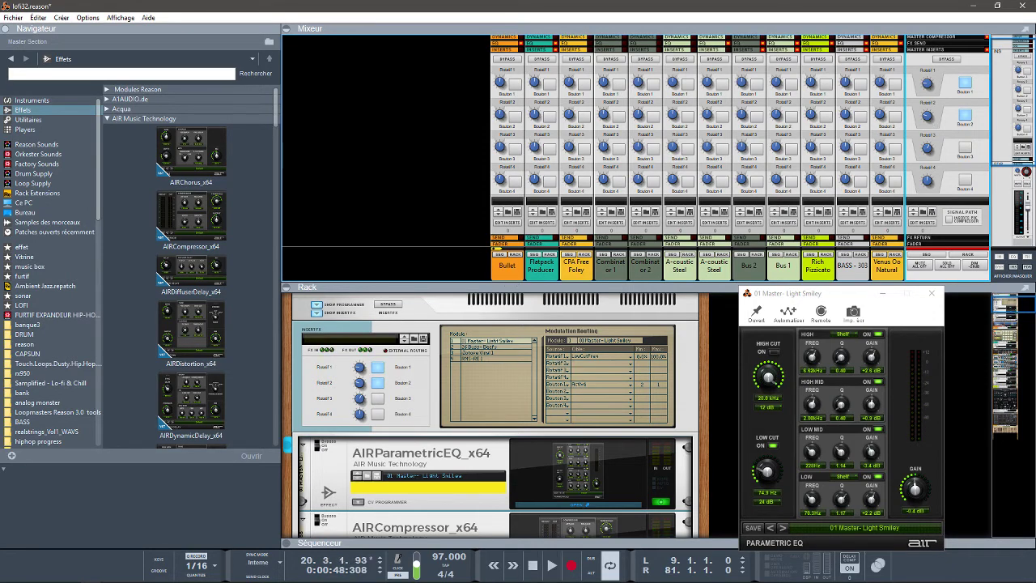
left_click_drag(1003, 303, 1005, 308)
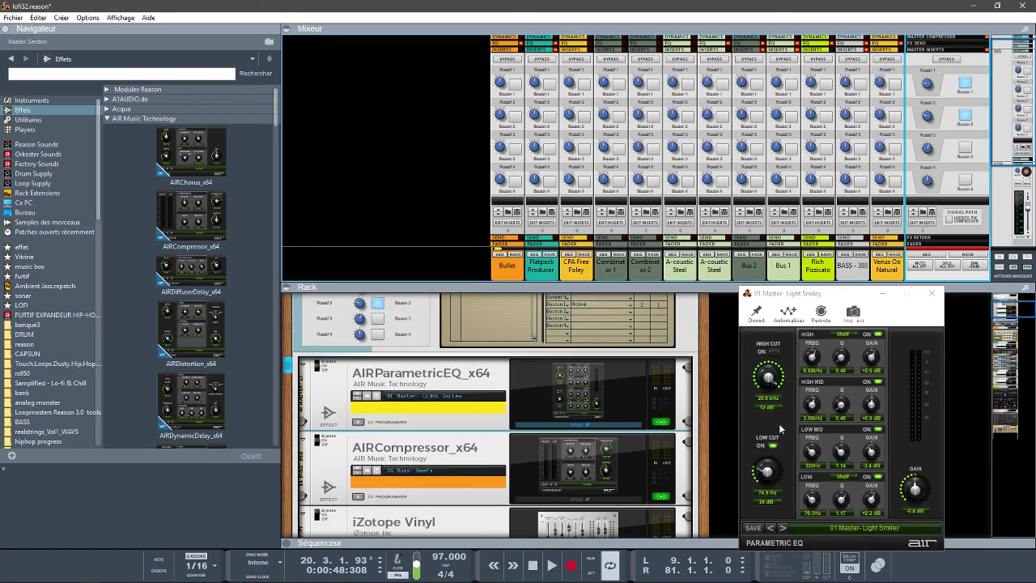
left_click(601, 503)
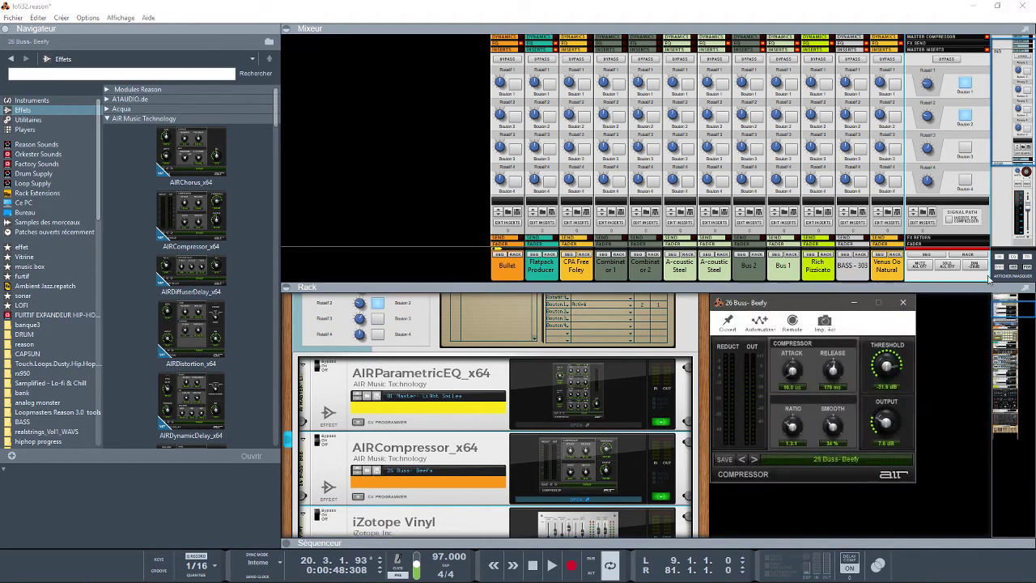
left_click_drag(975, 287, 975, 254)
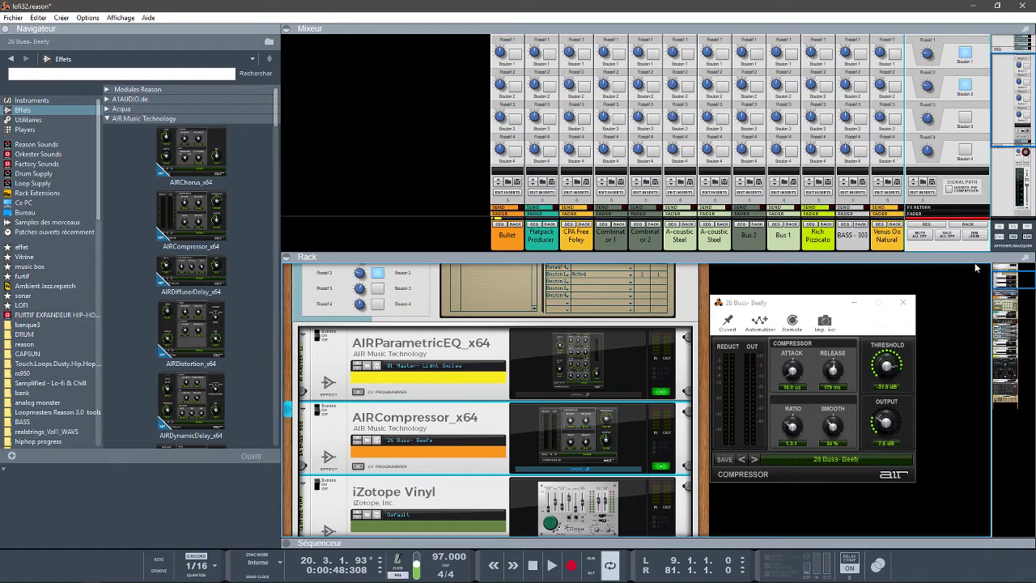
Toggle the master's Button 2 off and back on with the Master Section's insert effects in view
left_click_drag(1001, 275, 1002, 265)
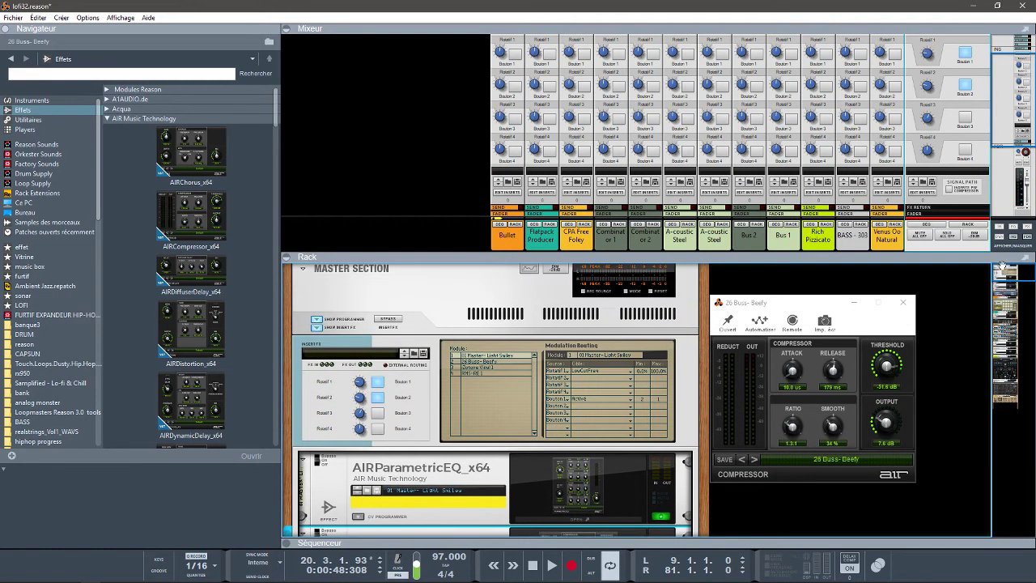
left_click(966, 86)
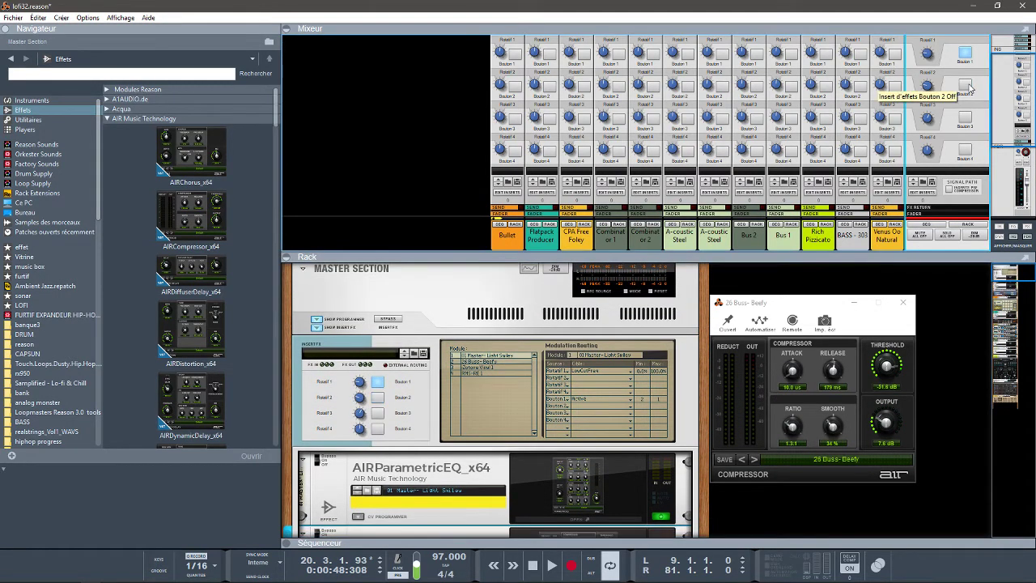
left_click(966, 86)
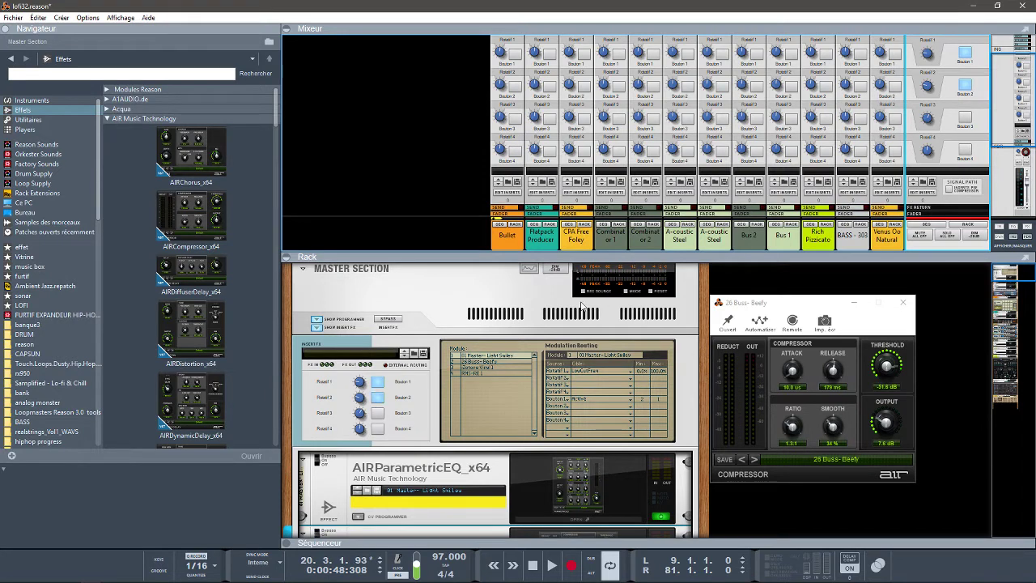
Show the modulation routing of the 26 Buss- Beefy module with its compressor window, and inspect the targets available for Rotary 2
left_click(491, 361)
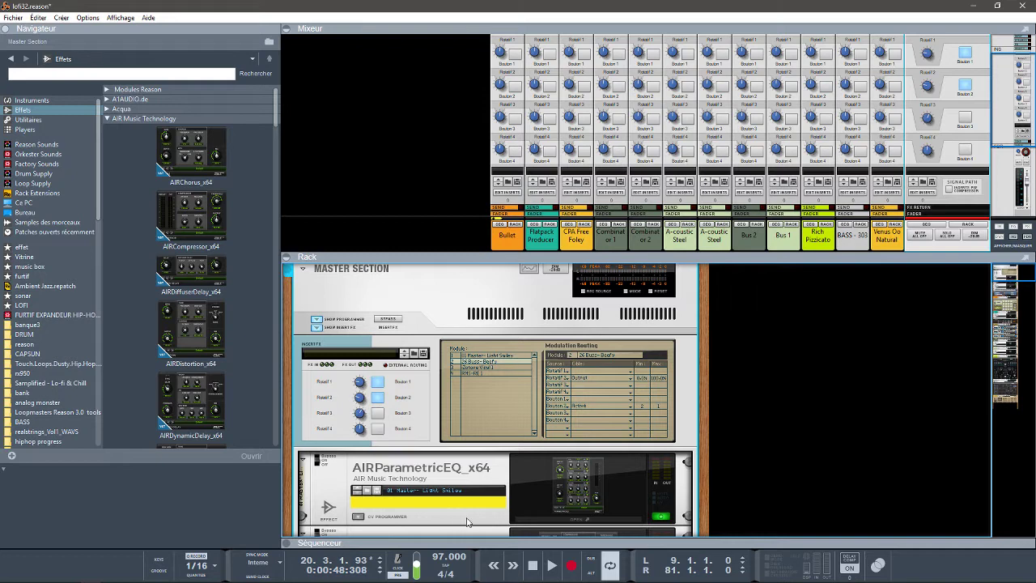
double_click(530, 535)
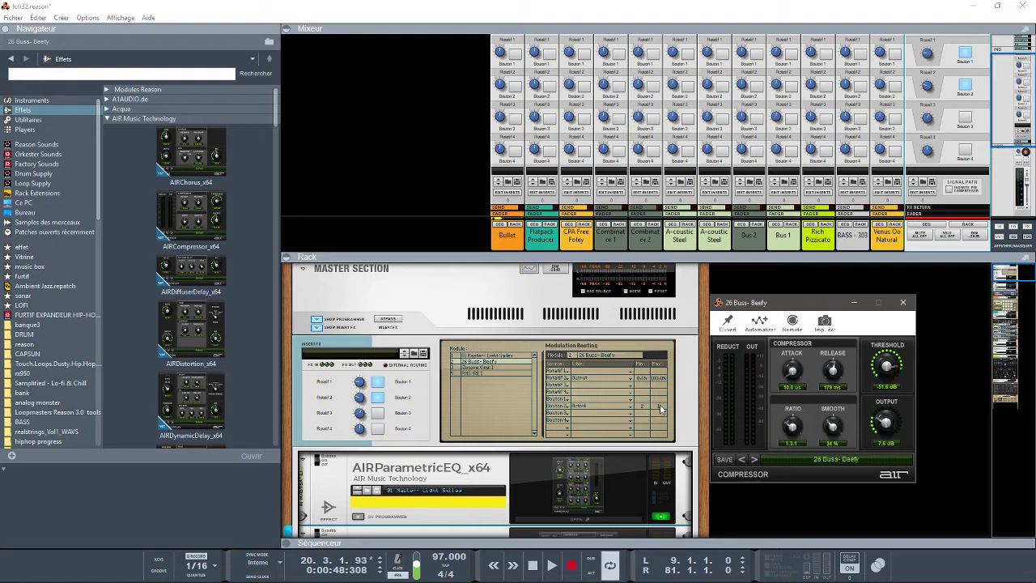
left_click(589, 379)
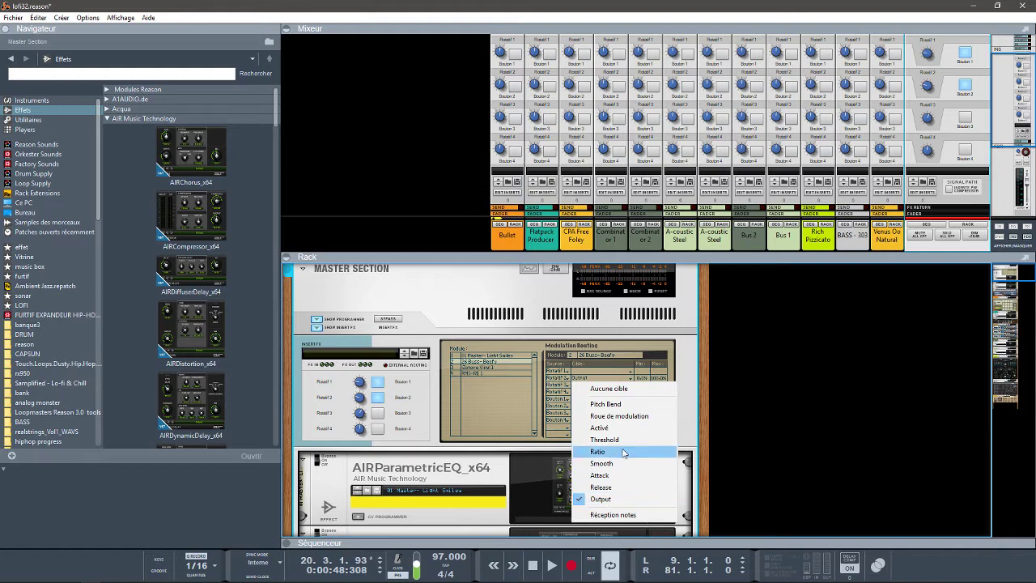
left_click(665, 316)
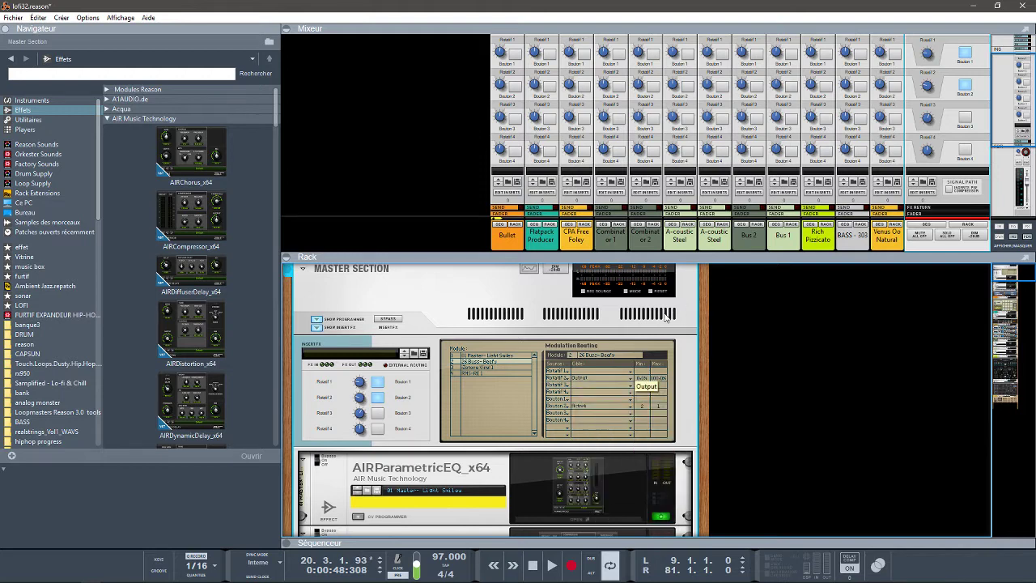
Toggle the compressor's routed Button 2 off and back on in the mixer, and reopen the 26 Buss- Beefy plug-in window
left_click(965, 87)
left_click(964, 87)
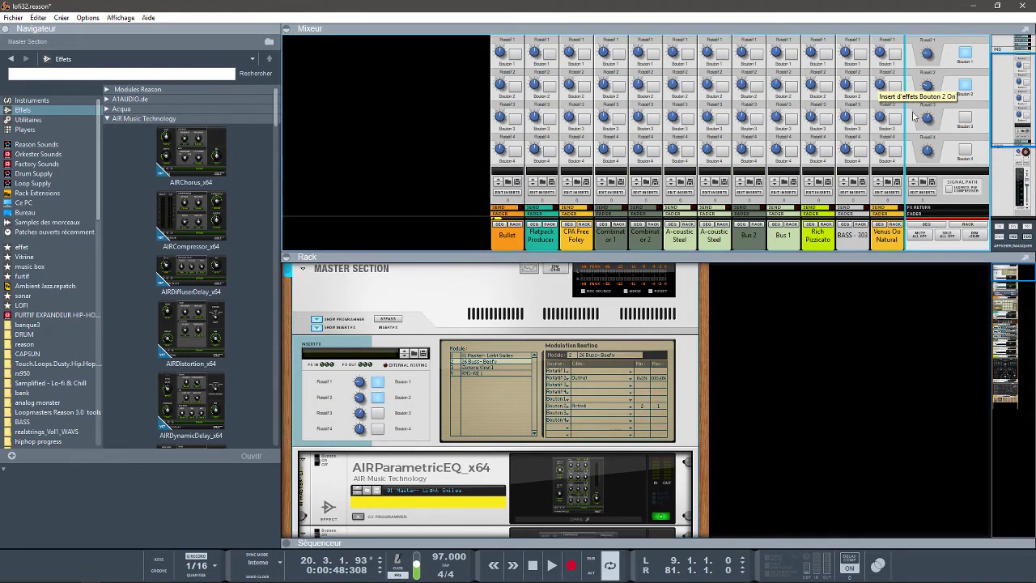
left_click(563, 535)
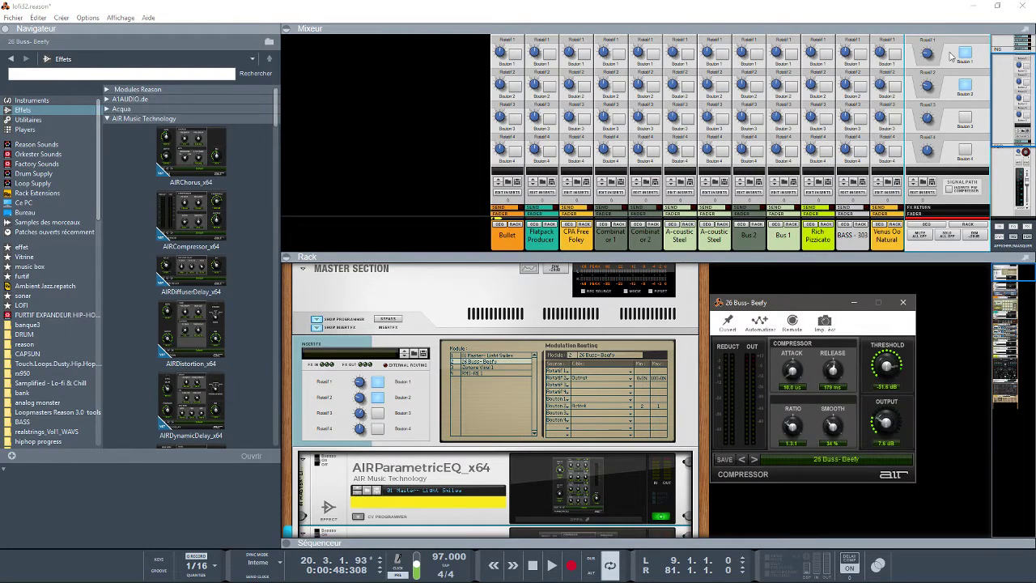
Raise the compressor's output with the master's Rotary 2, start playback and bring the output down to 8.0 dB
left_click_drag(930, 82, 920, 83)
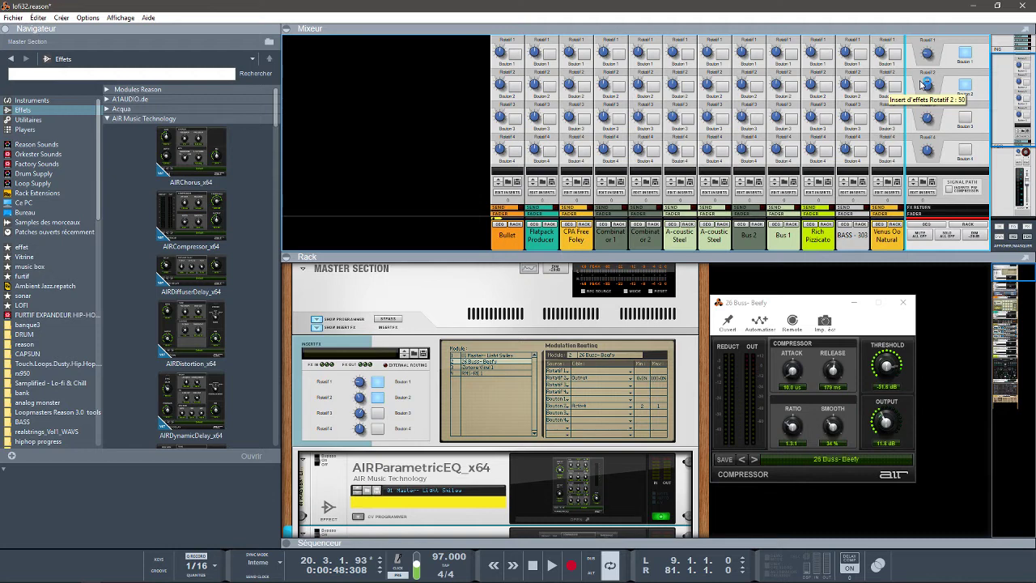
key("space")
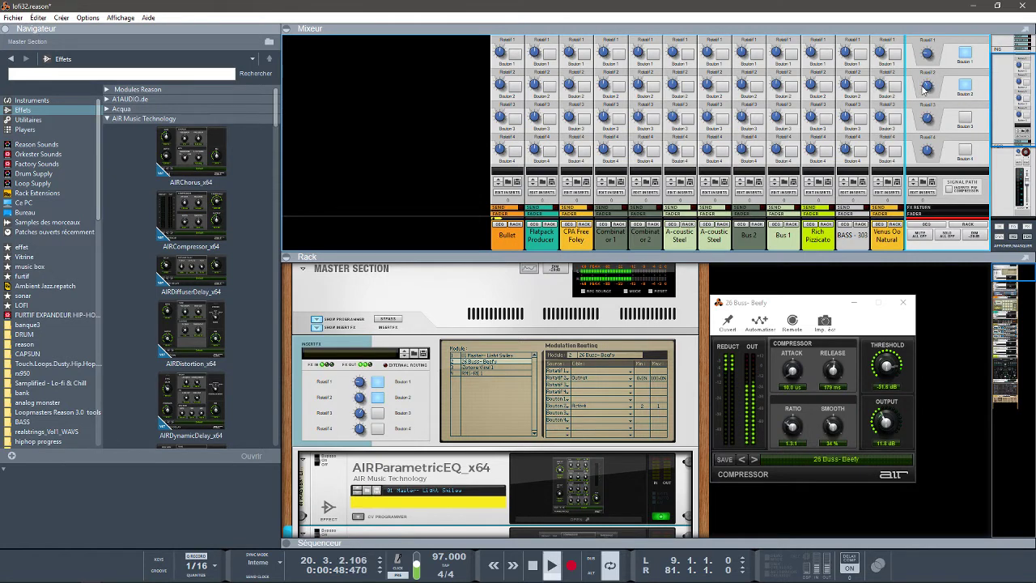
mouse_move(925, 87)
left_mouse_down()
mouse_move(927, 97)
mouse_move(920, 92)
left_mouse_up()
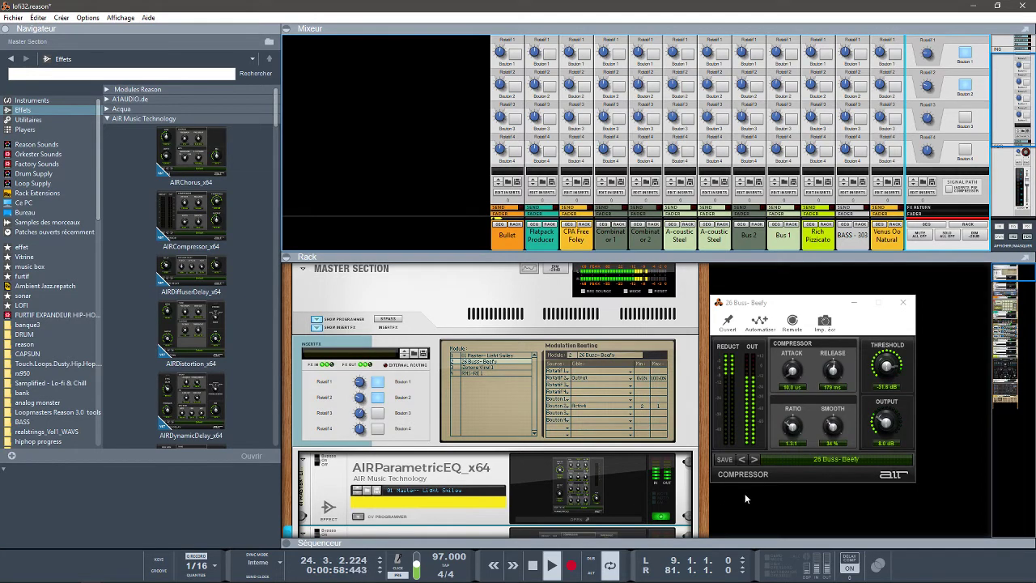
Replace the compressor window with the iZotope Vinyl window, turn on the master's Button 3 and try its Rotary 3 with the song playing
scroll(1012, 279, "down", 3)
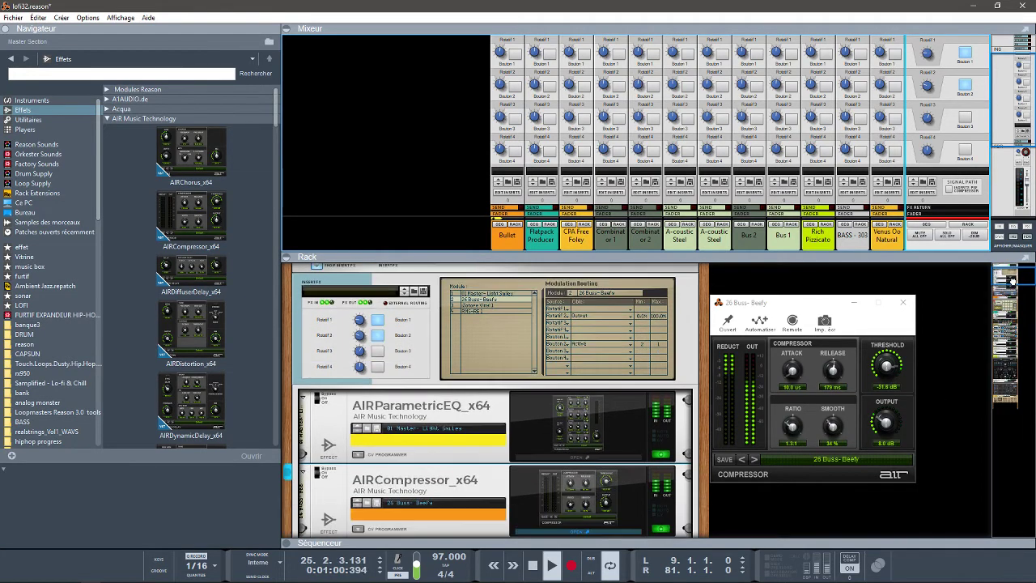
left_click(902, 302)
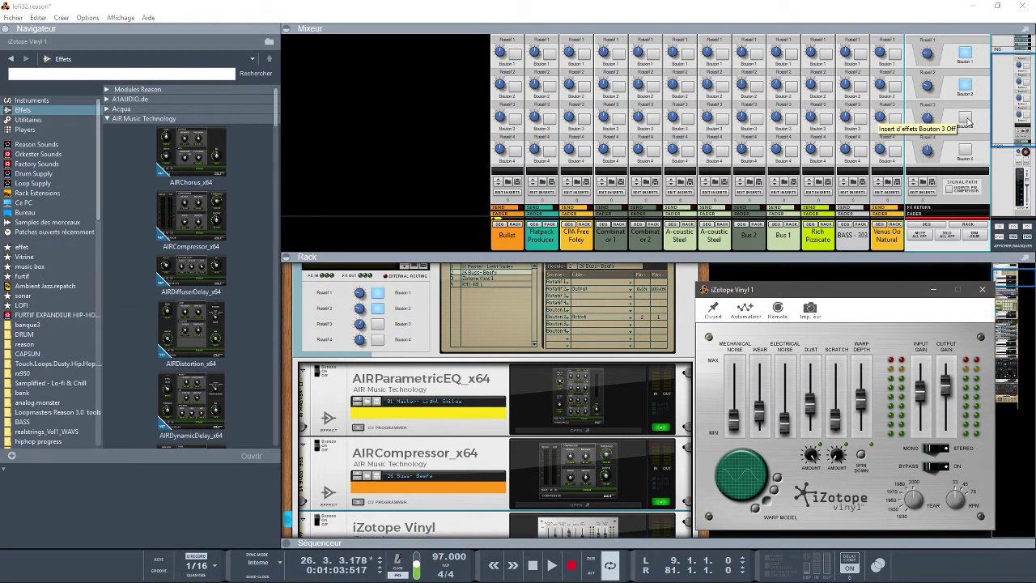
left_click(966, 120)
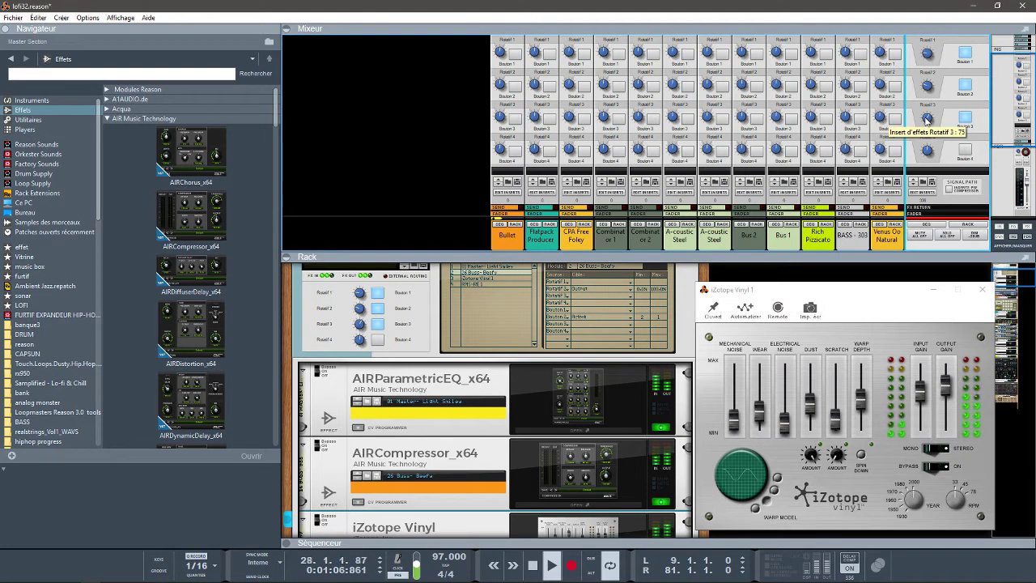
mouse_move(927, 119)
left_mouse_down()
mouse_move(920, 134)
mouse_move(926, 107)
mouse_move(920, 164)
mouse_move(919, 128)
left_mouse_up()
key("space")
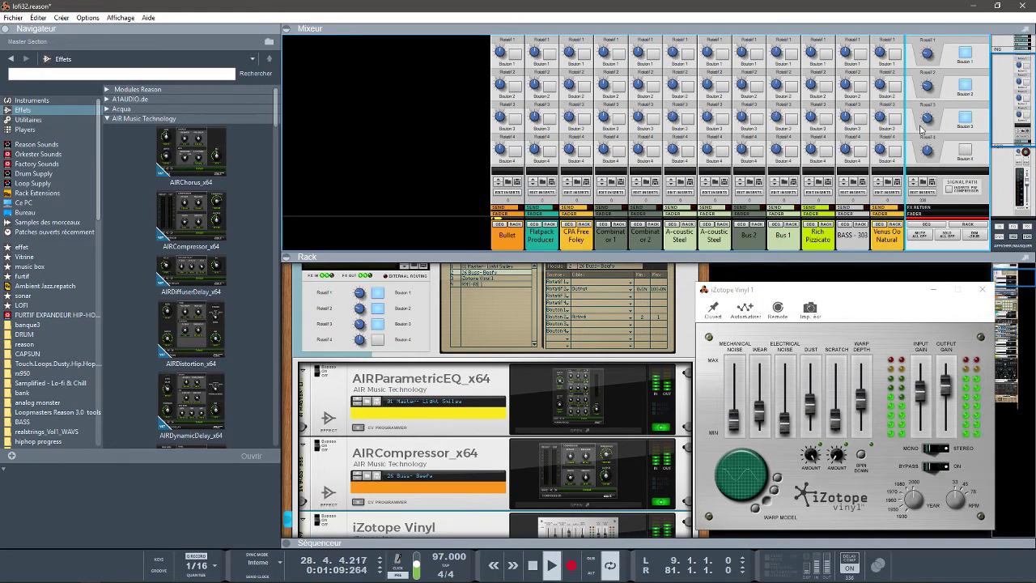
Compare the song with the master's Buttons 3, 2 and 1 switched off and back on during playback, and try its rotaries
left_click(967, 120)
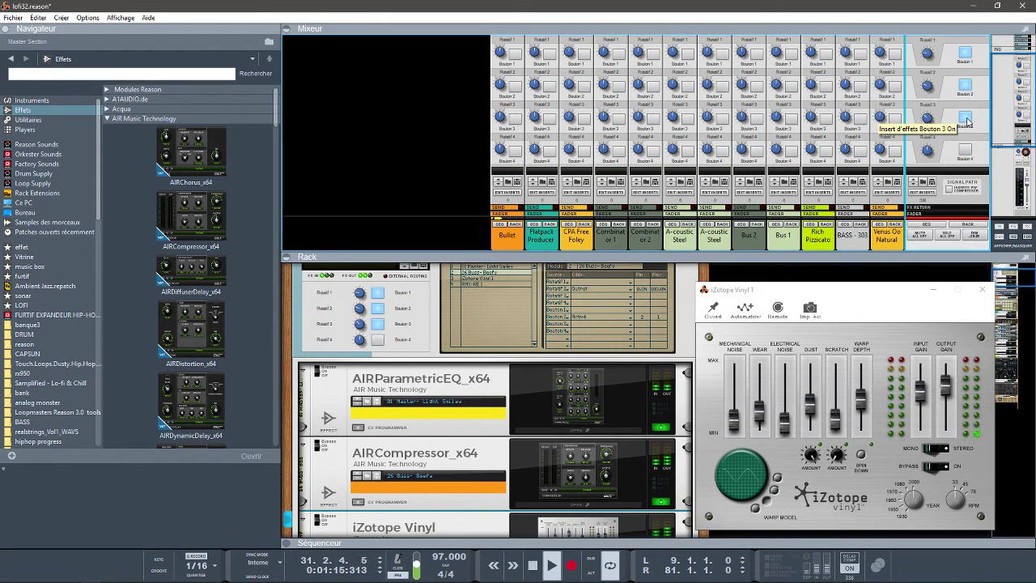
left_click(965, 85)
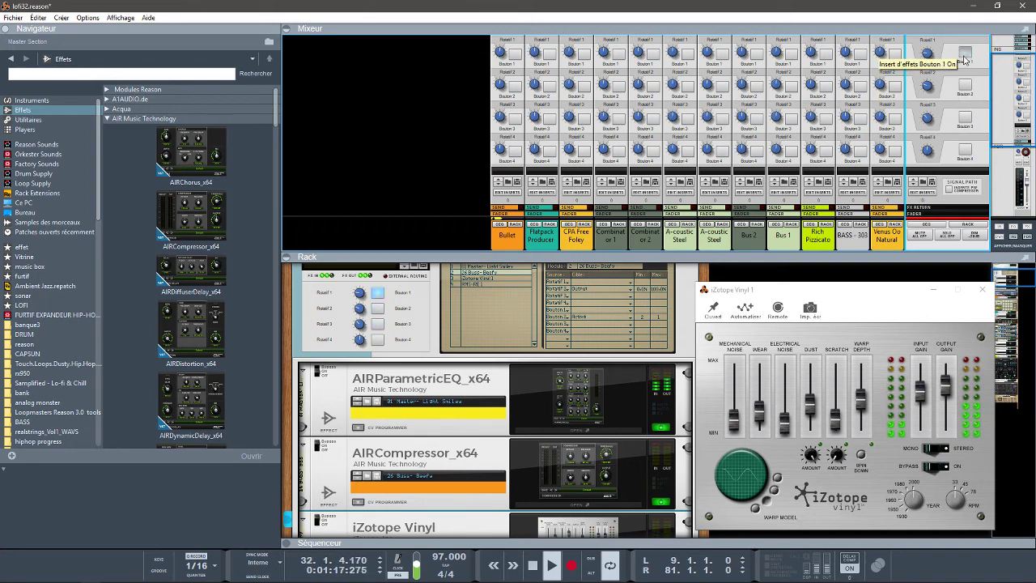
left_click(963, 55)
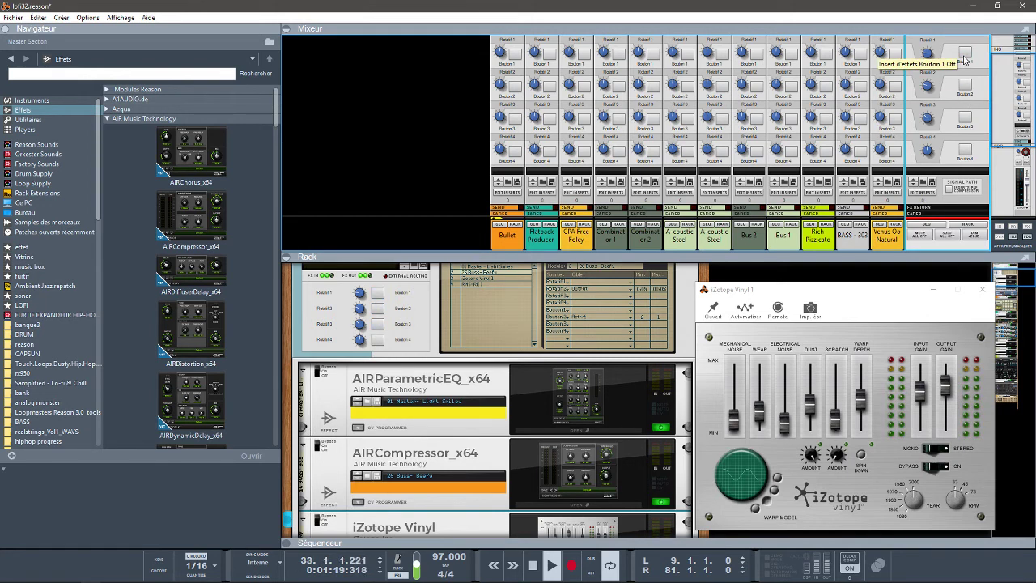
left_click(964, 55)
left_click(968, 88)
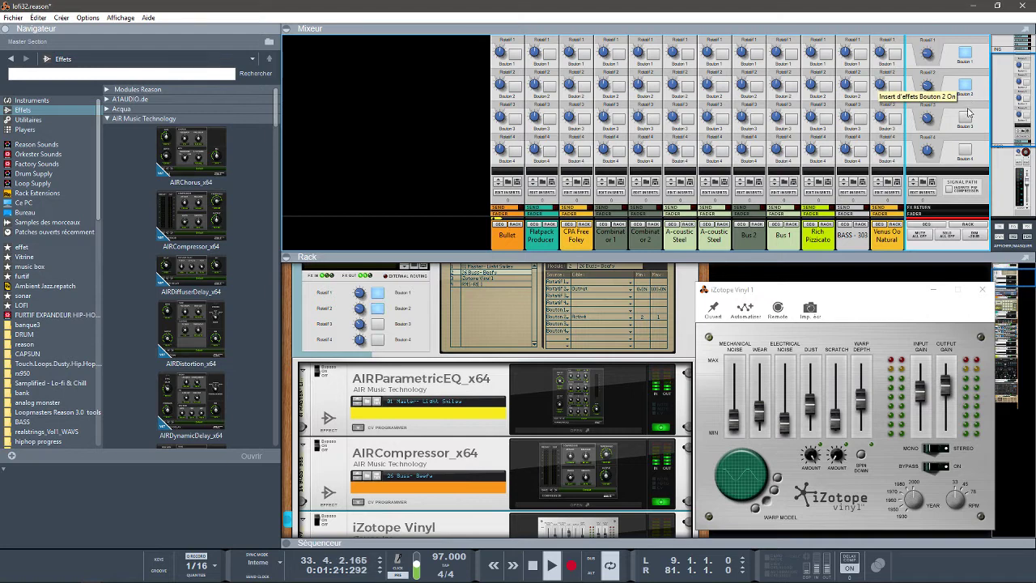
left_click(967, 115)
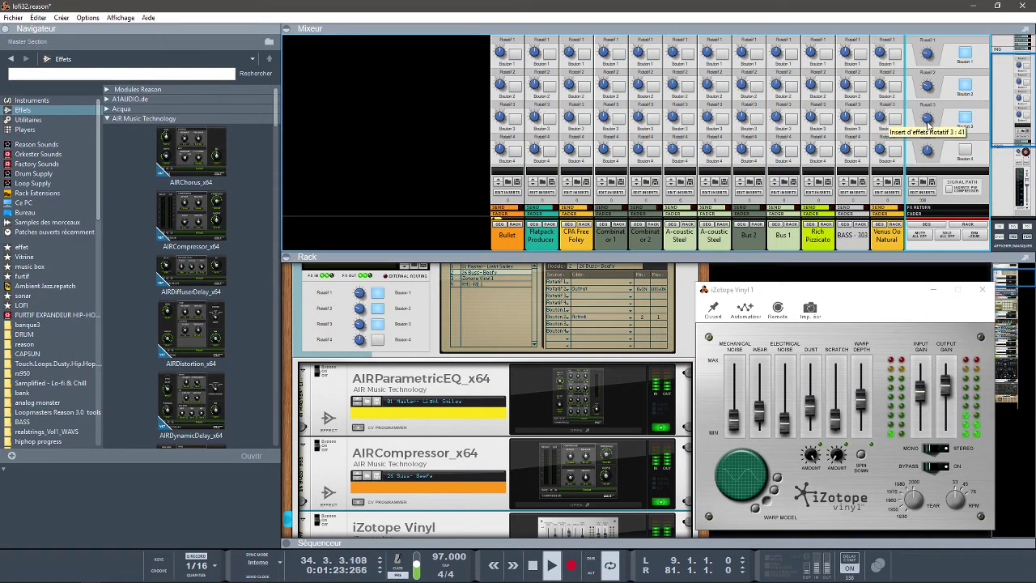
left_click_drag(928, 125, 931, 130)
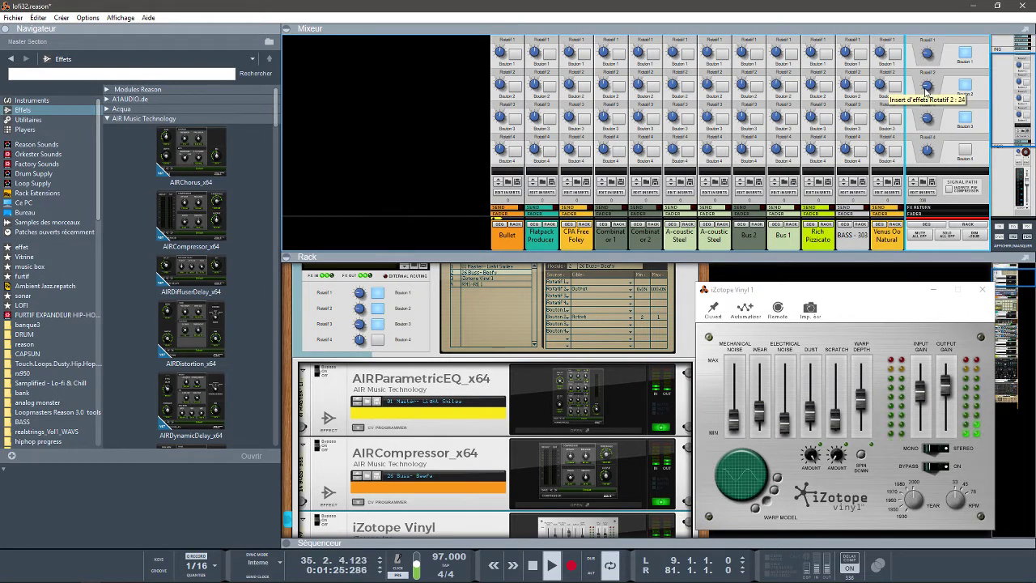
mouse_move(925, 63)
left_mouse_down()
mouse_move(926, 20)
mouse_move(922, 59)
left_mouse_up()
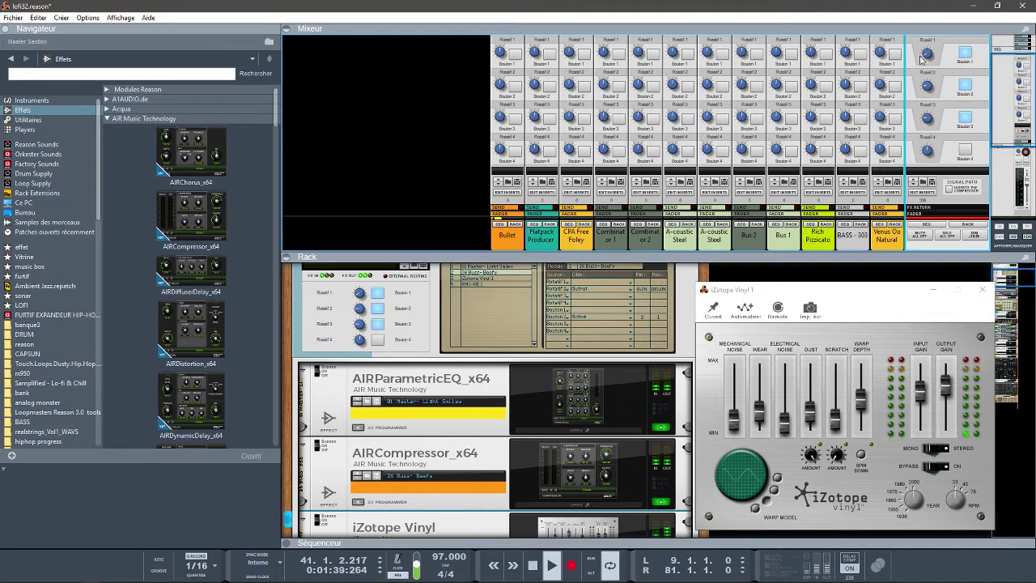
Replace the iZotope Vinyl window with the Flatpack Producer channel's AIRTubeDrive window, place it beside the rack, and view its available presets
scroll(1011, 99, "down", 1)
scroll(1011, 101, "down", 1)
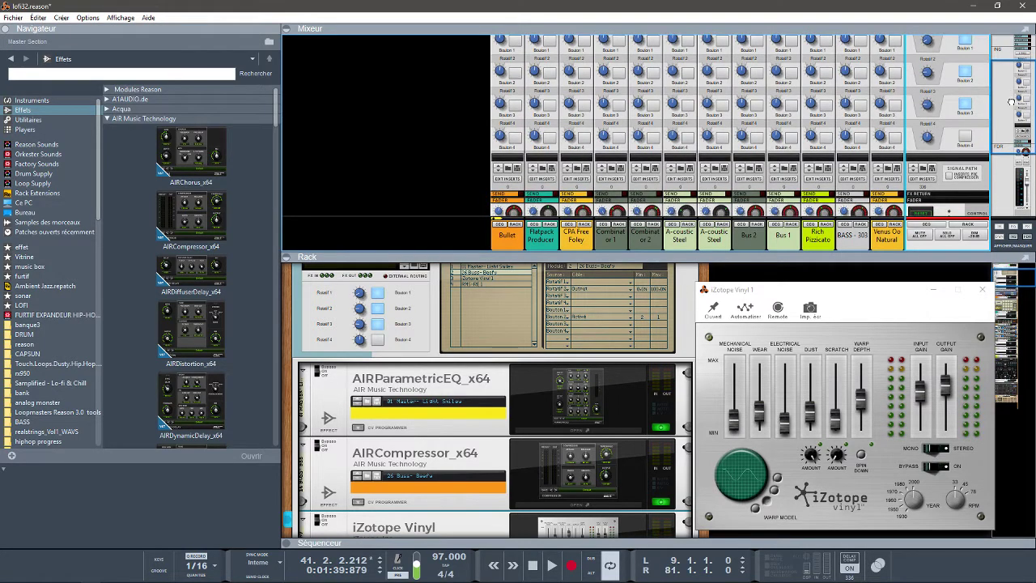
left_click(982, 289)
left_click_drag(1006, 277, 1006, 313)
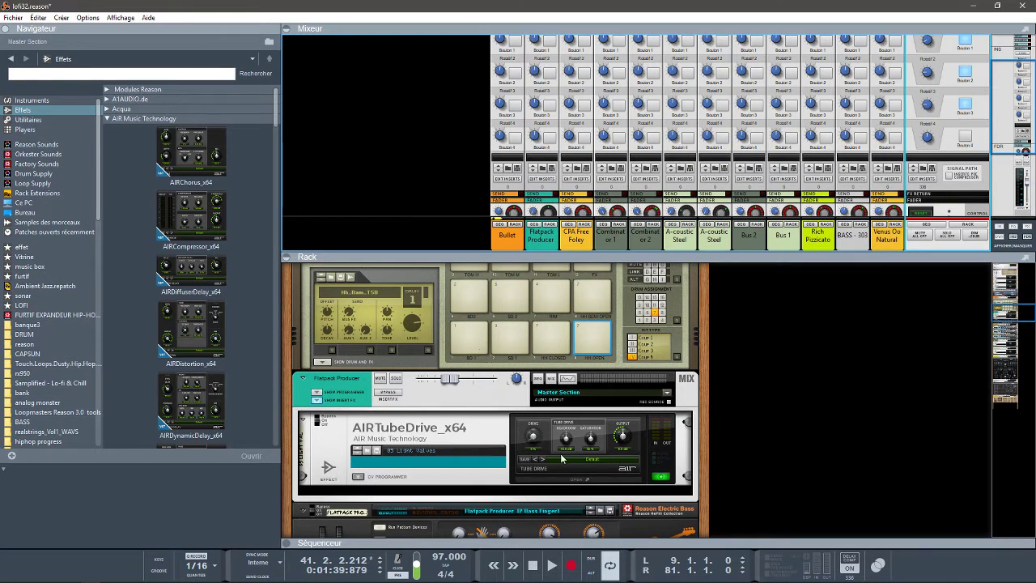
left_click(586, 482)
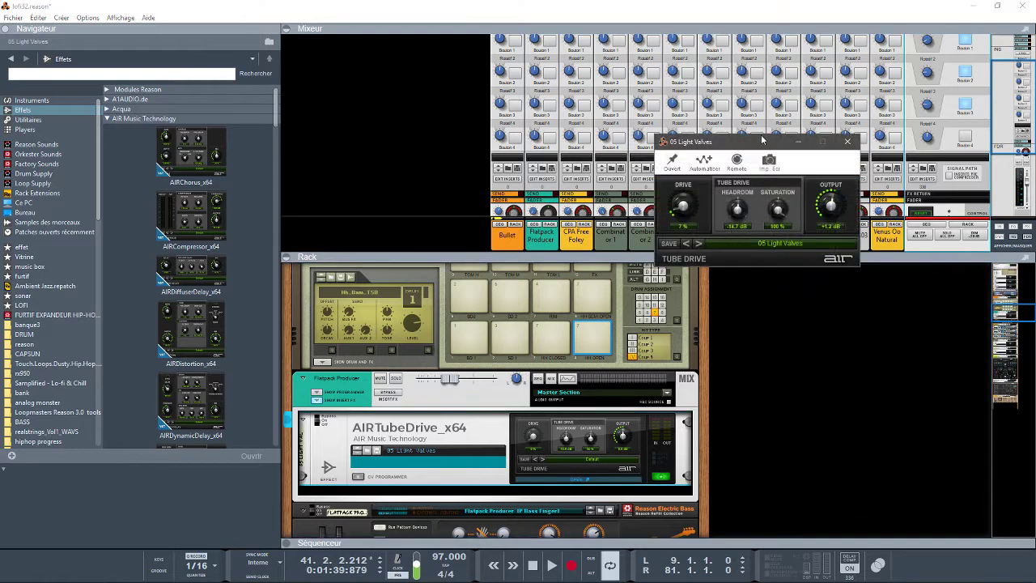
left_click_drag(746, 143, 806, 267)
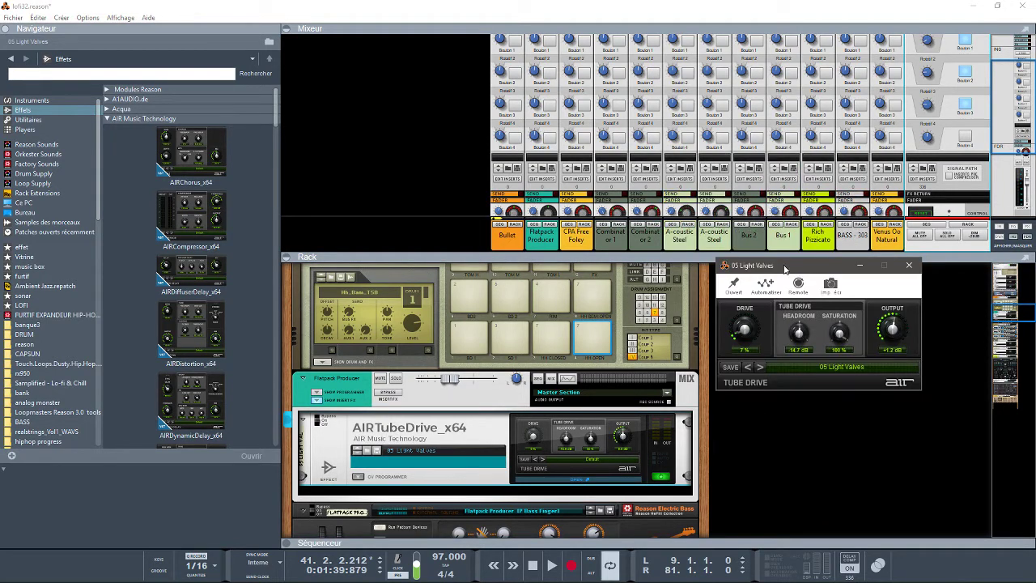
left_click(807, 367)
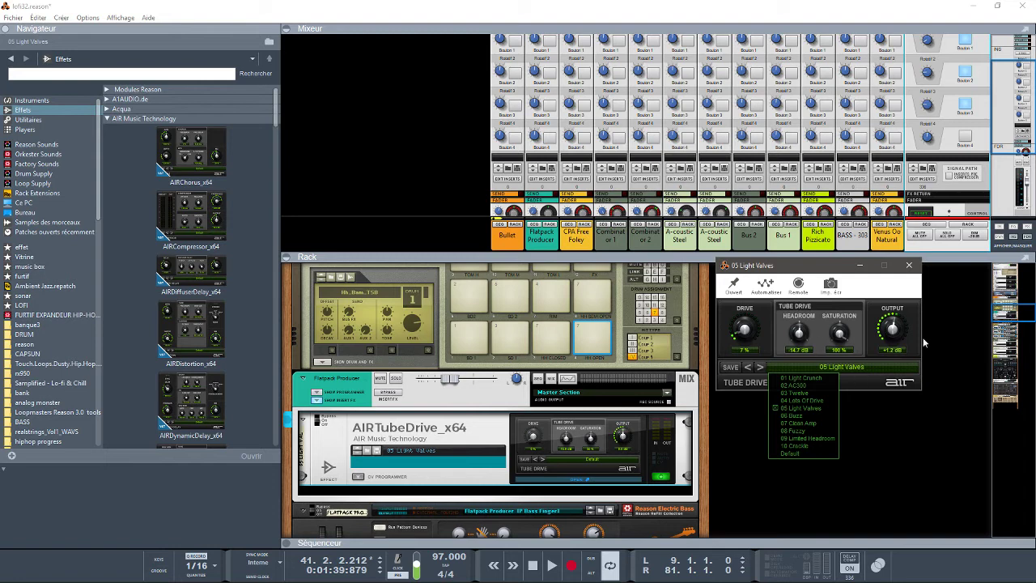
left_click(821, 267)
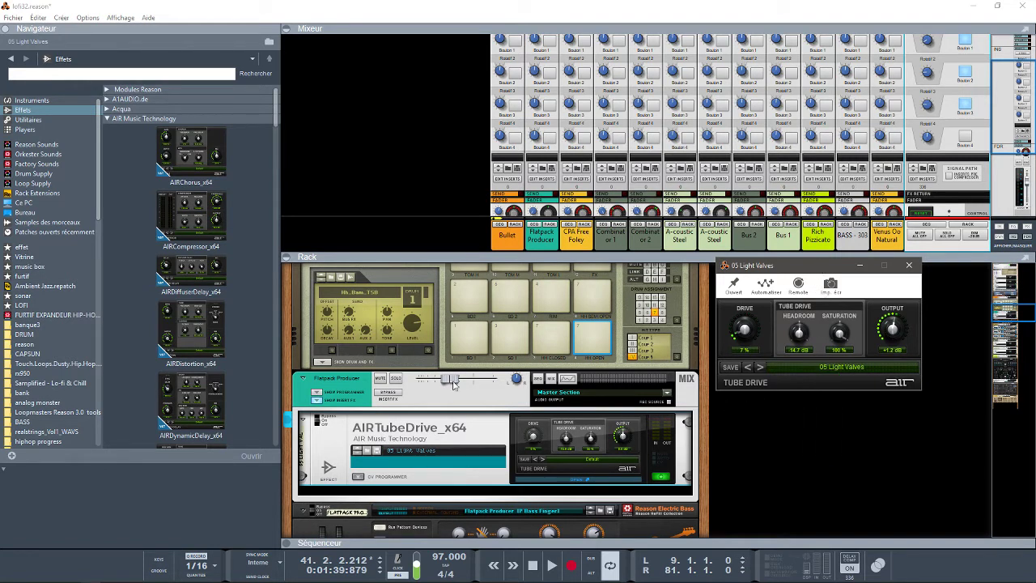
Solo the Flatpack Producer channel, start playback and reopen its 05 Light Valves plug-in window
left_click(395, 380)
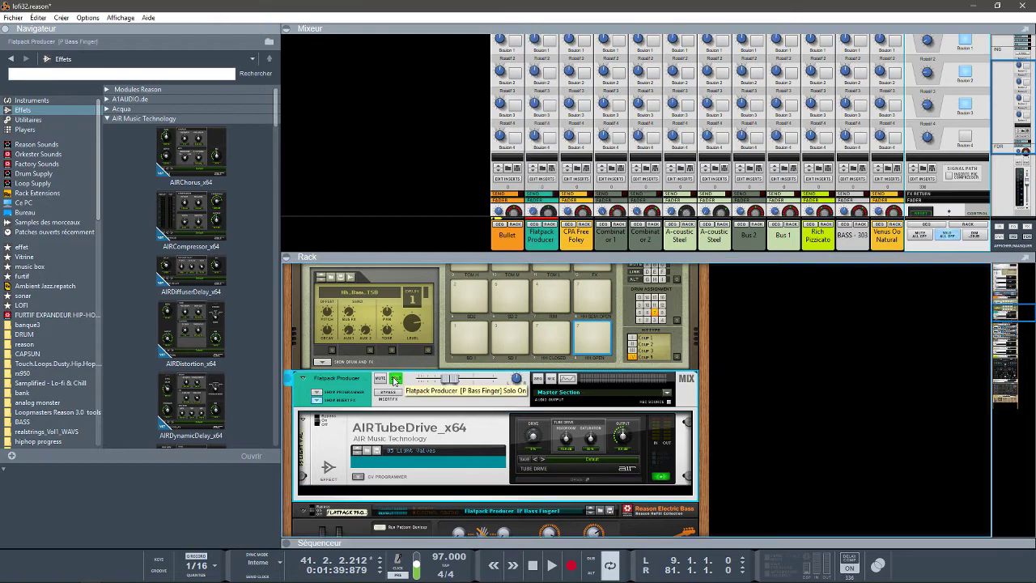
key("space")
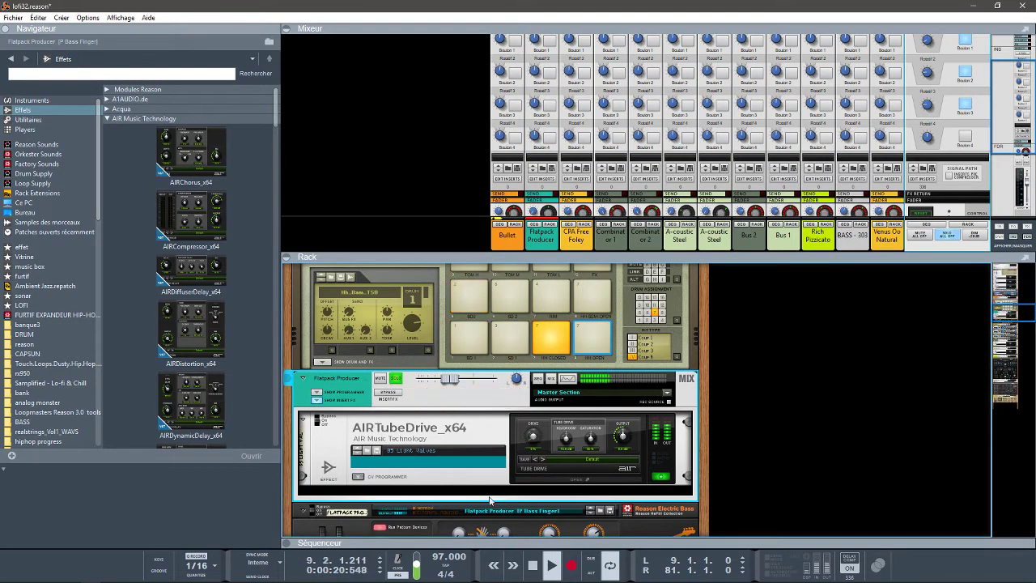
left_click(577, 479)
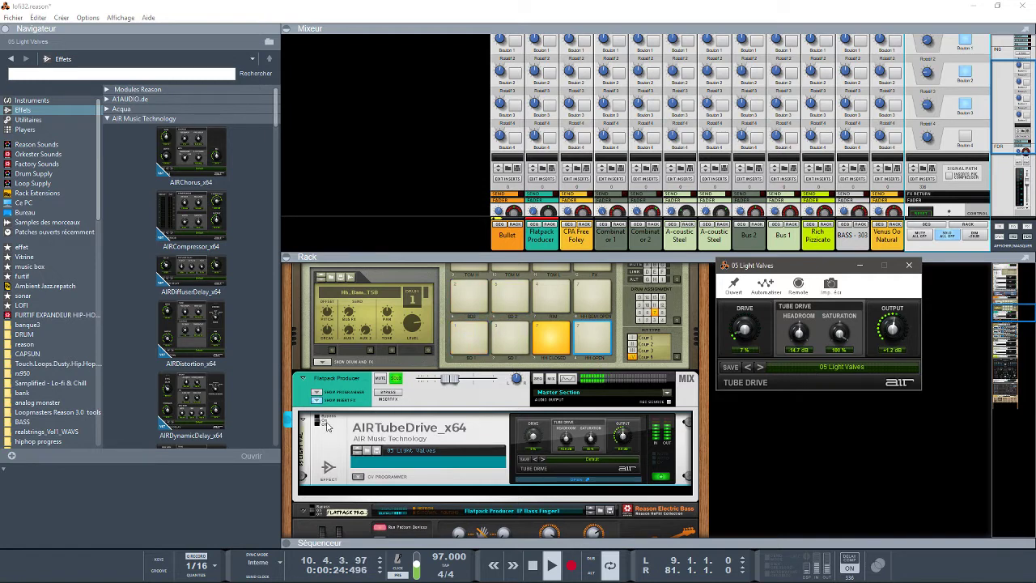
Compare the soloed bass with AIRTubeDrive switched off and on twice, and end the solo playback
left_click(317, 420)
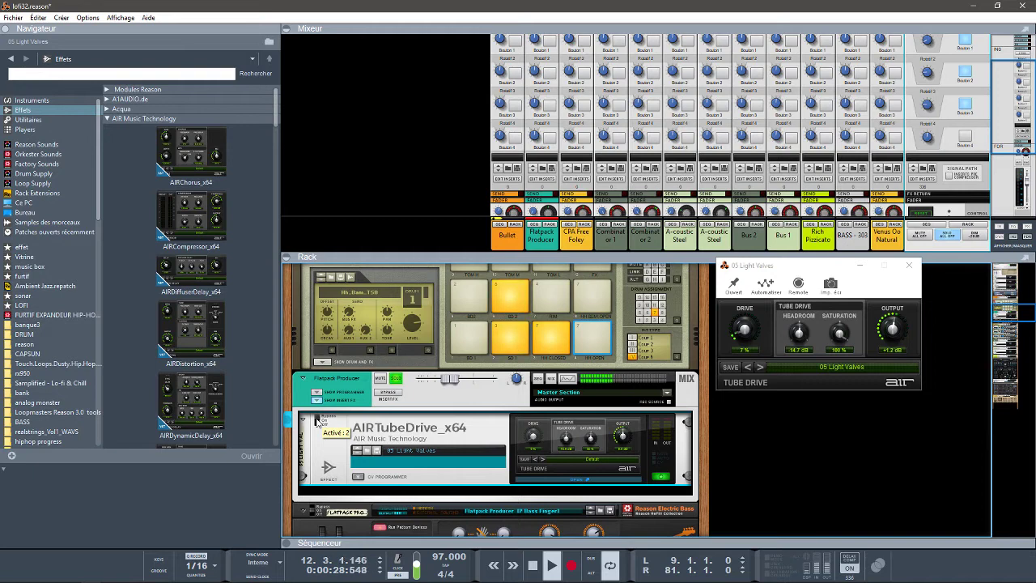
left_click(317, 420)
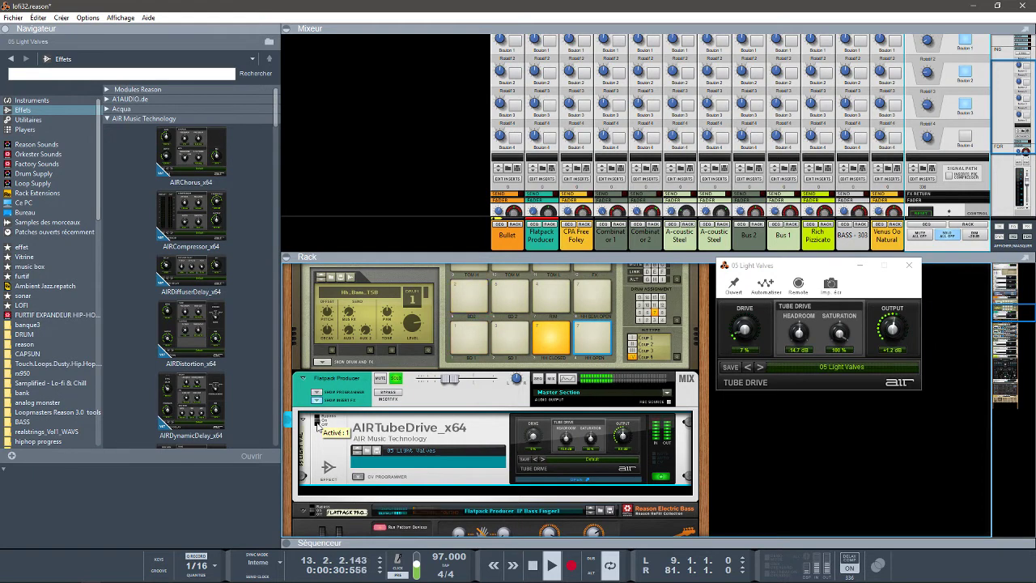
left_click(318, 420)
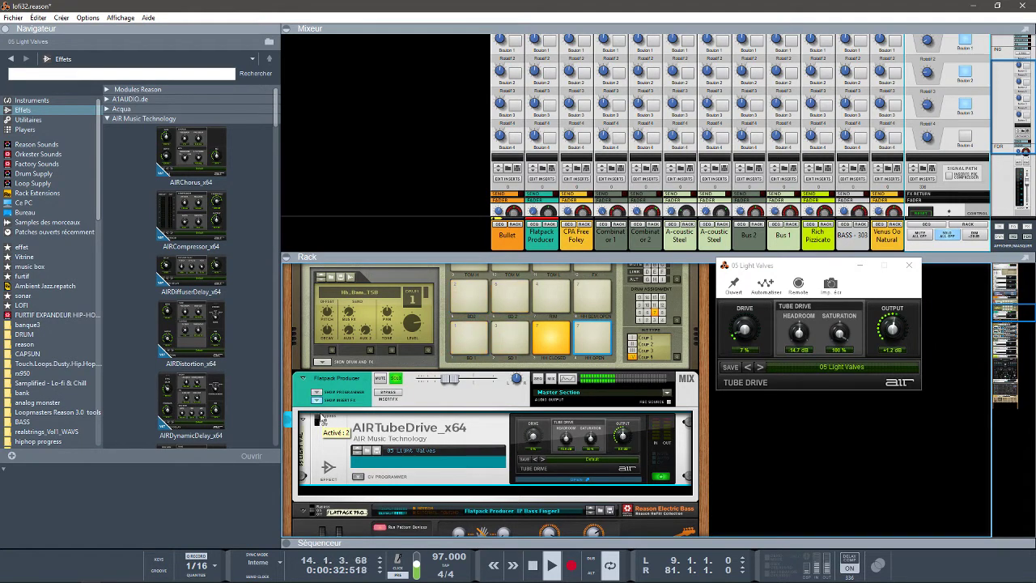
left_click(320, 419)
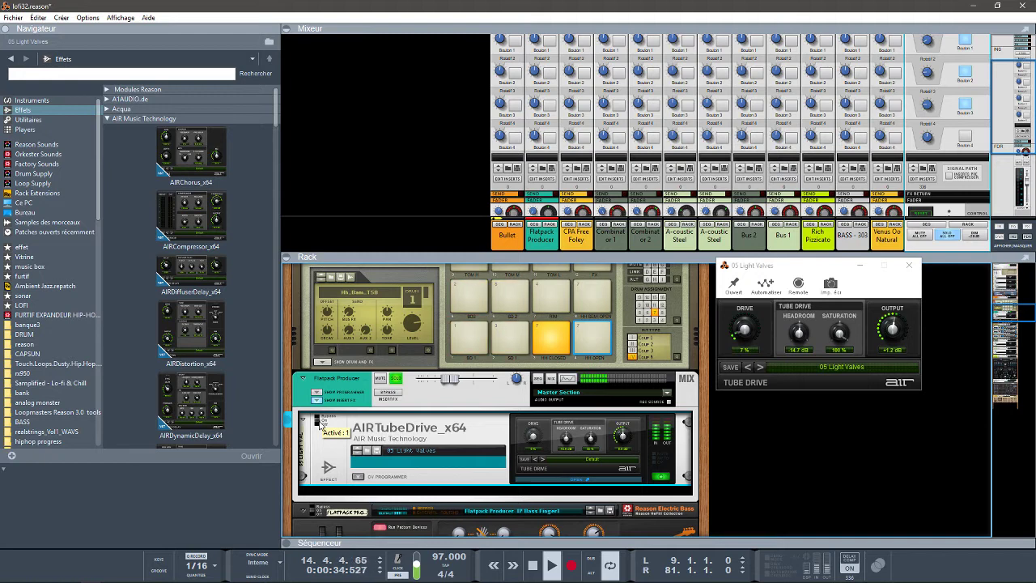
left_click(508, 370)
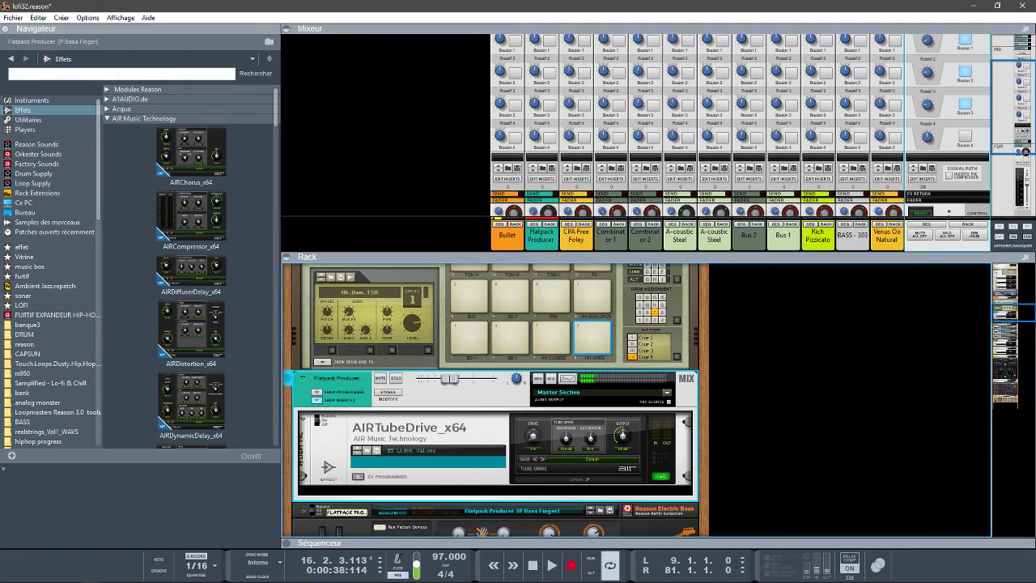
Solo the Bus 2 channel, start playback and open its AIRLo-Fi 07 Random Sweep window beside the rack
left_click_drag(1013, 312, 938, 330)
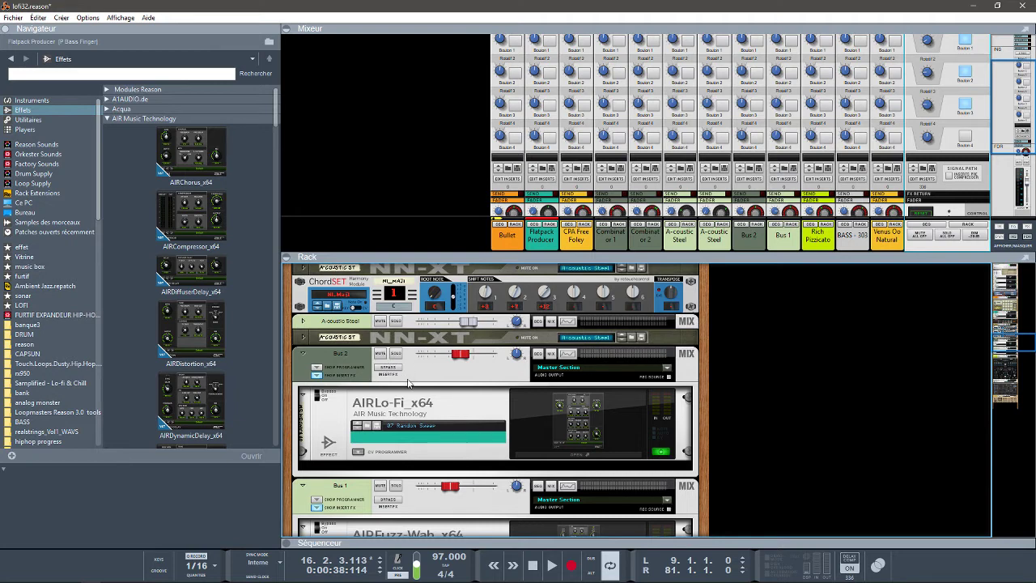
left_click(396, 353)
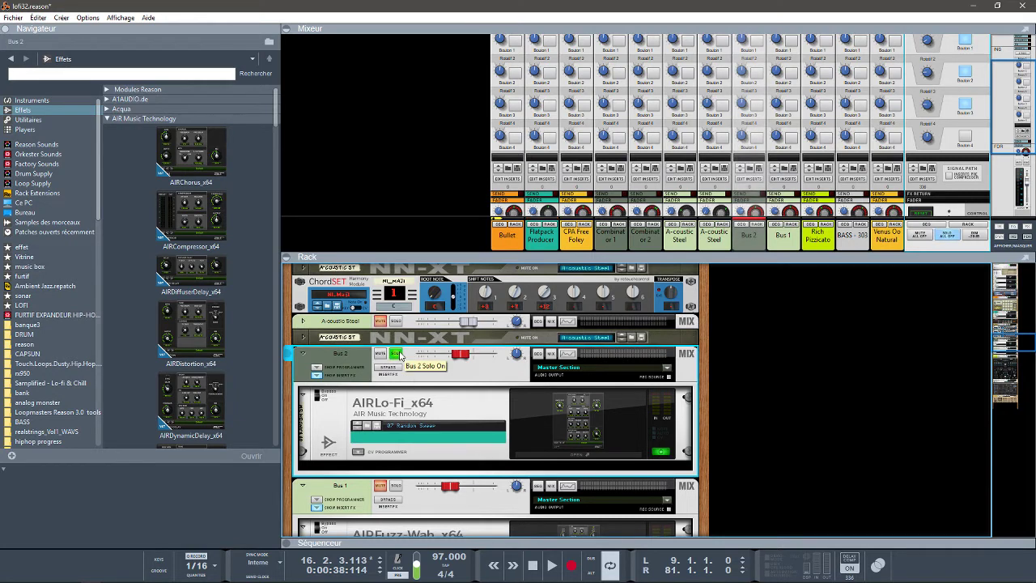
key("space")
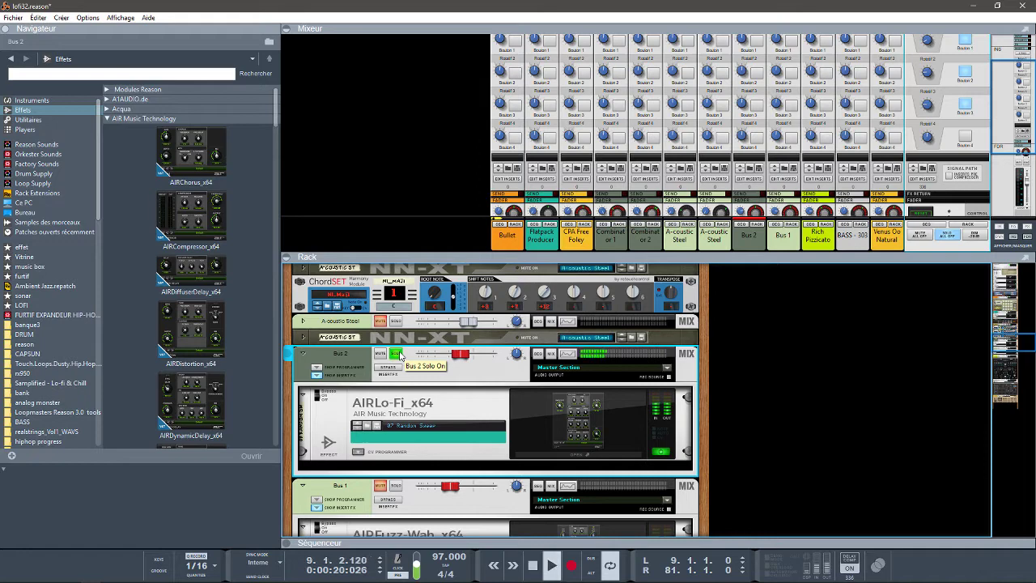
left_click(599, 453)
left_click_drag(896, 35, 829, 272)
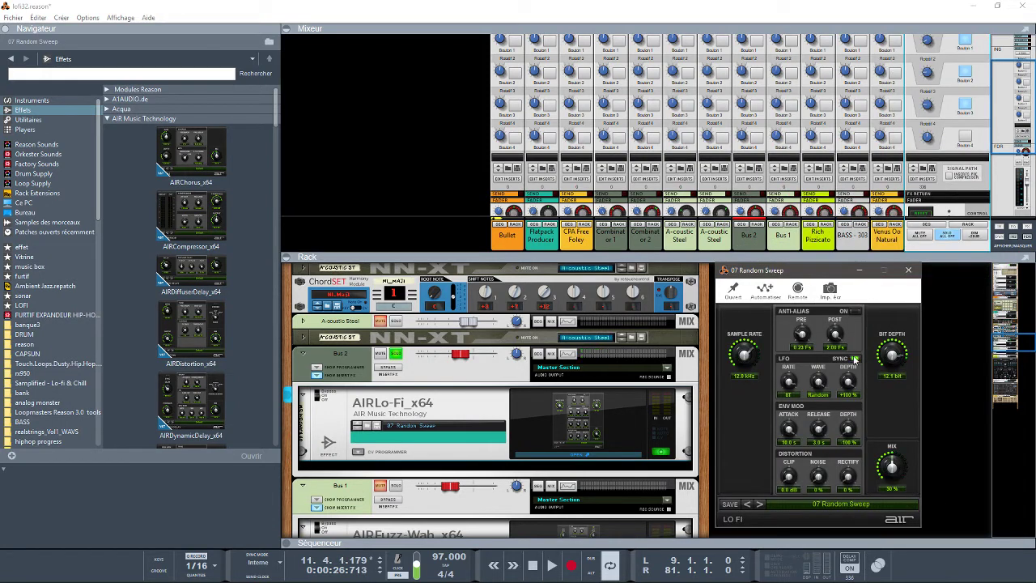
Resume playback and switch AIRLo-Fi off and back on to compare the Bus 2 sound
key("space")
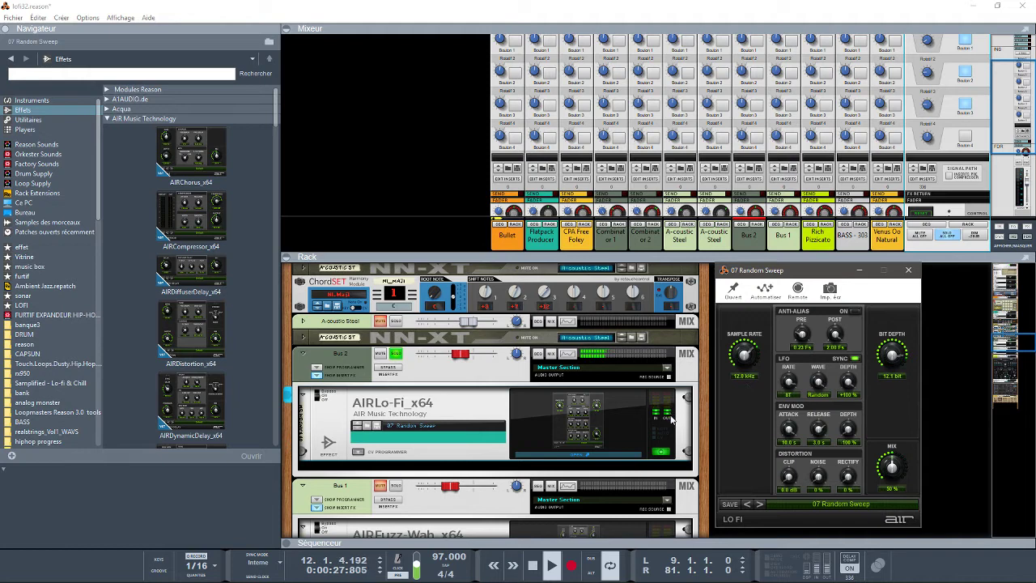
left_click(316, 394)
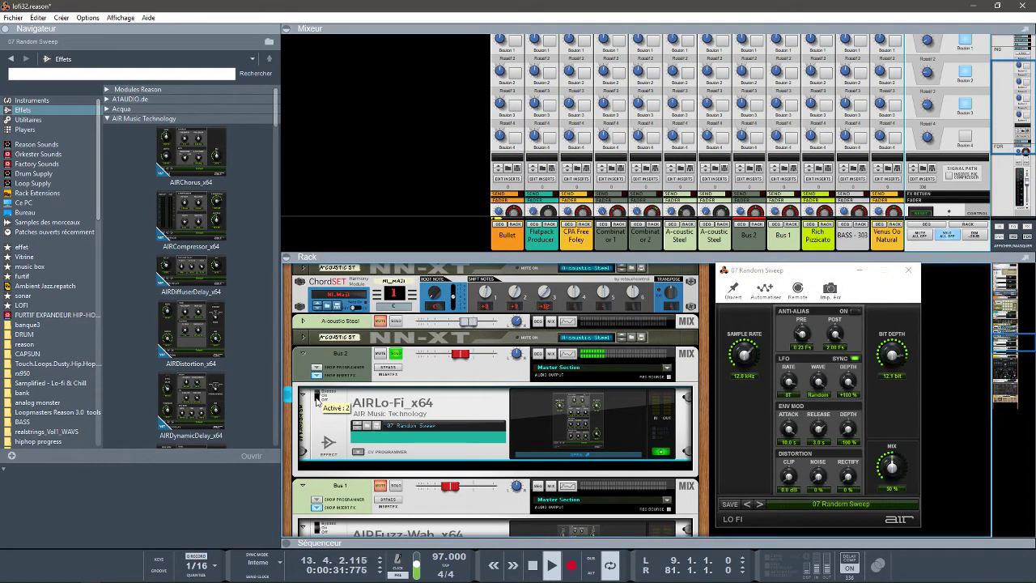
left_click(318, 398)
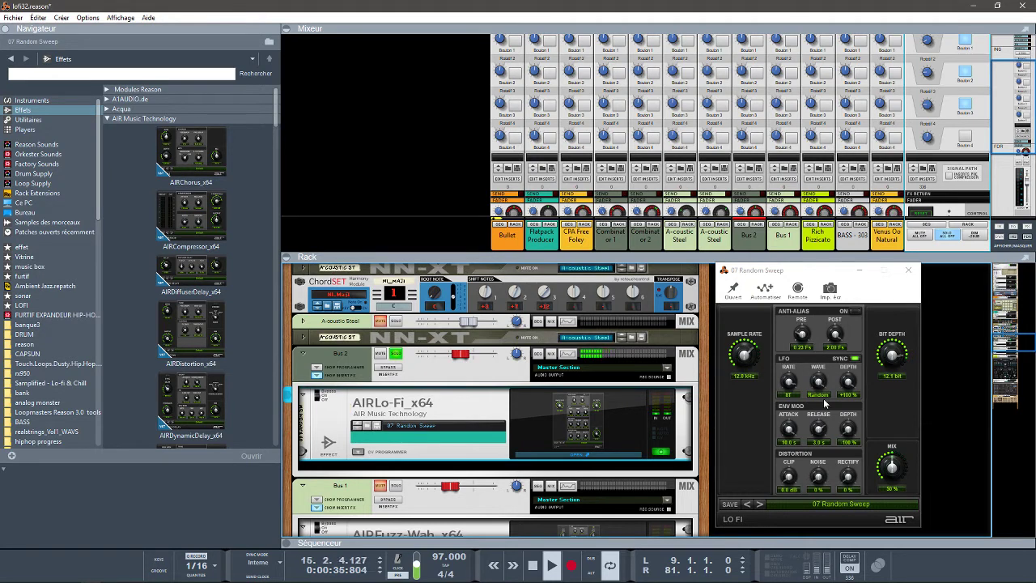
Advance the Lo-Fi preset to 09 Hard Distortion, set its Mix to 10% and lower its sample rate
left_click(760, 504)
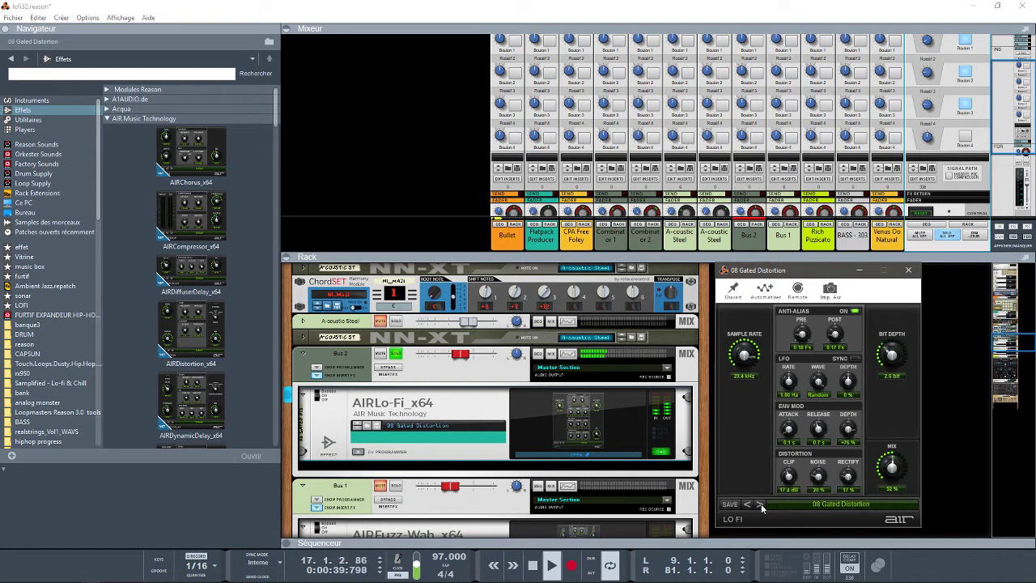
left_click(760, 504)
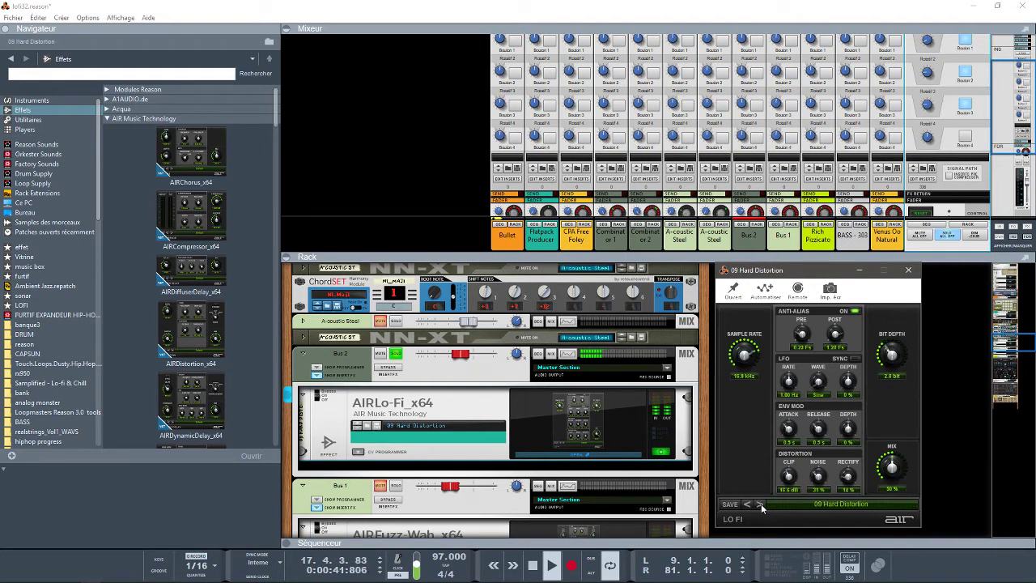
left_click_drag(893, 466, 891, 507)
left_click_drag(749, 353, 739, 391)
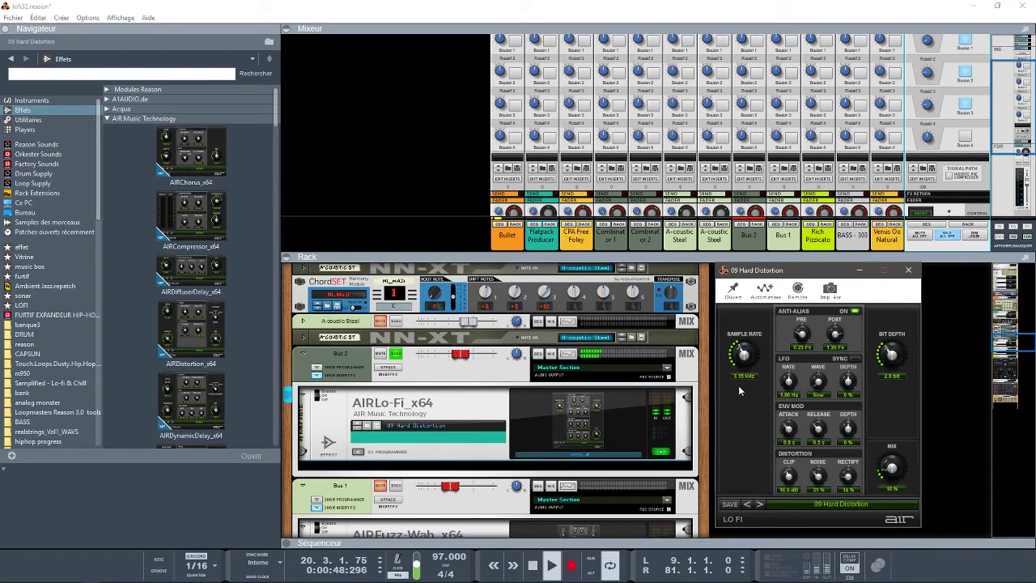
Audition the Lo-Fi presets from 10 Sample Rate Down to 12 Dirty Machine, and load 03 Soft Brilliance
left_click(759, 504)
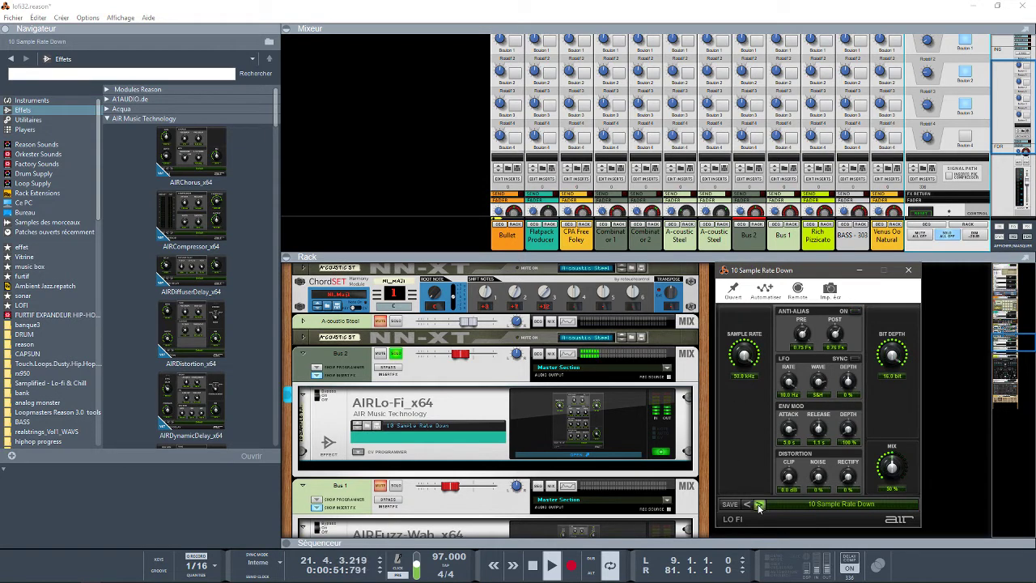
left_click(759, 504)
left_click(759, 504)
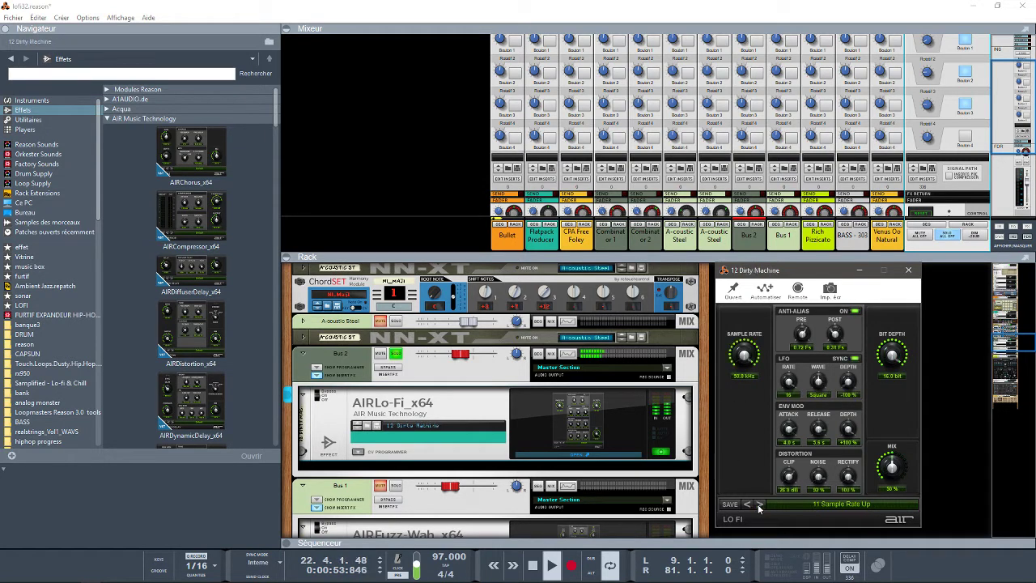
left_click(810, 506)
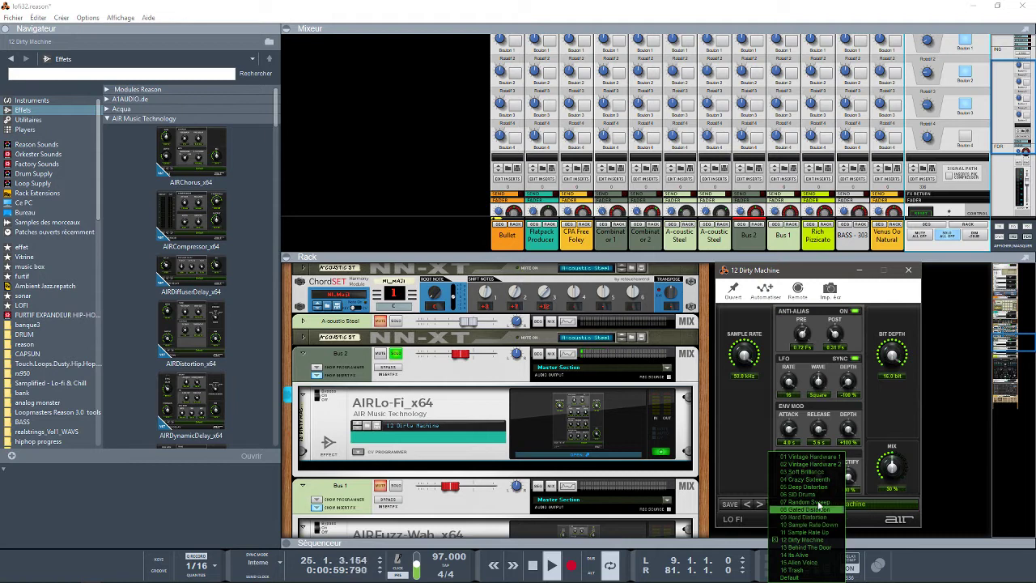
left_click(816, 472)
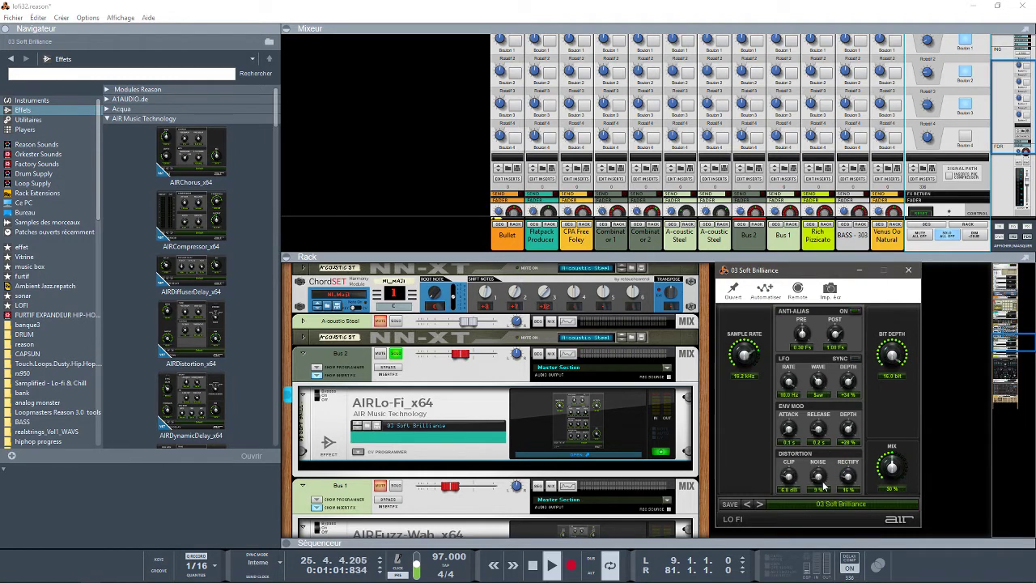
Restart playback, set the Lo-Fi sample rate to 12.0 kHz, bit depth to 8.0 bit and Mix to 29%, and close its window
key("space")
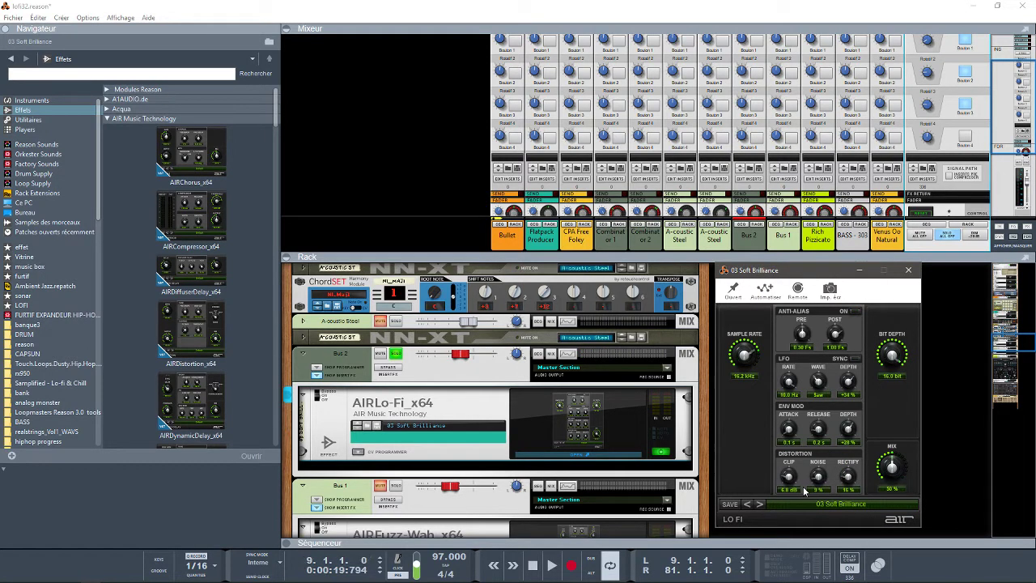
key("space")
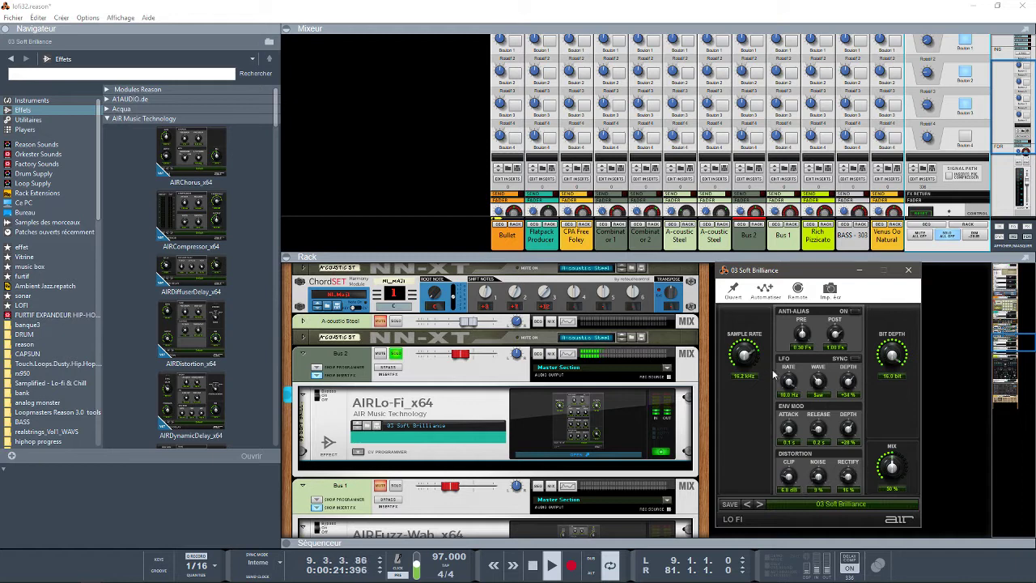
mouse_move(746, 353)
left_mouse_down()
mouse_move(742, 377)
mouse_move(741, 361)
left_mouse_up()
left_click_drag(888, 364, 891, 388)
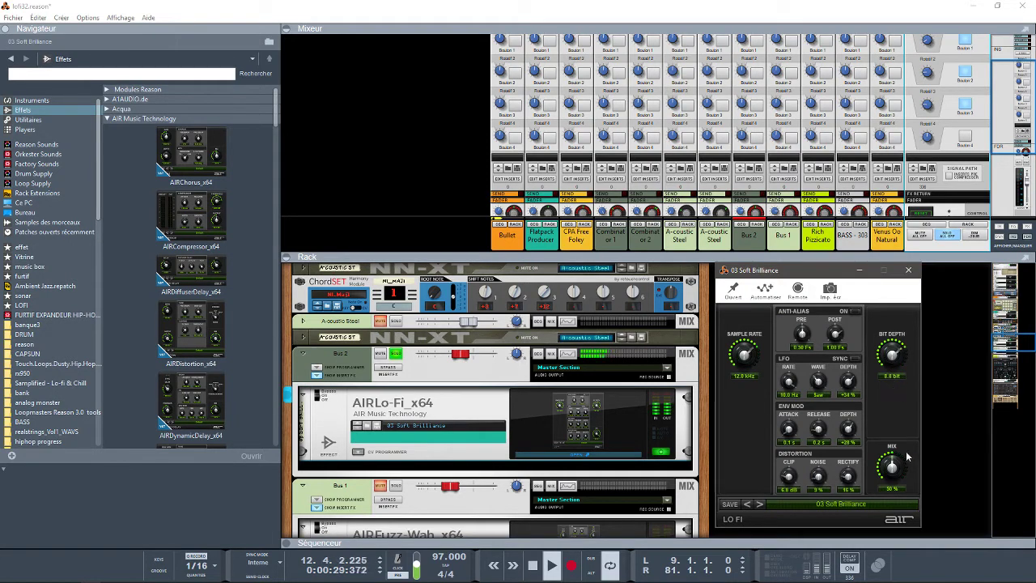
left_click_drag(889, 474, 890, 497)
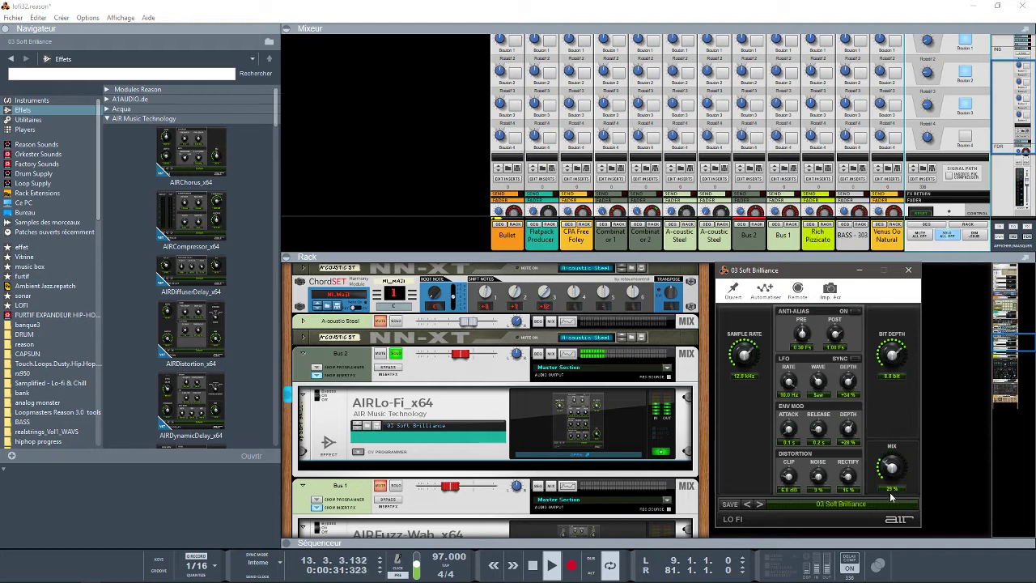
left_click(909, 271)
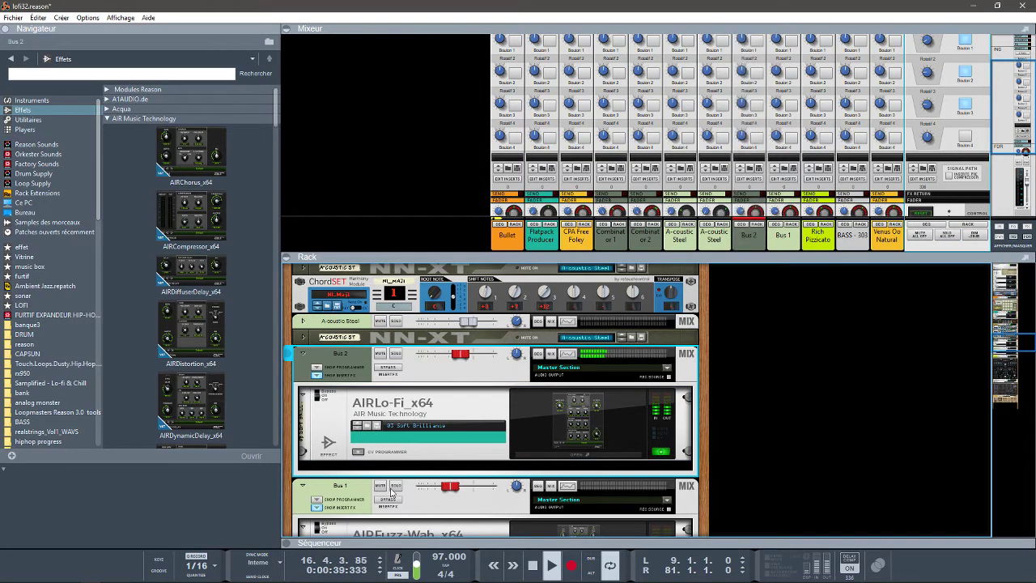
Solo the Bus 1 channel instead of Bus 2, bring its AIRFuzz-Wah into view and unfold the sequencer
left_click(396, 486)
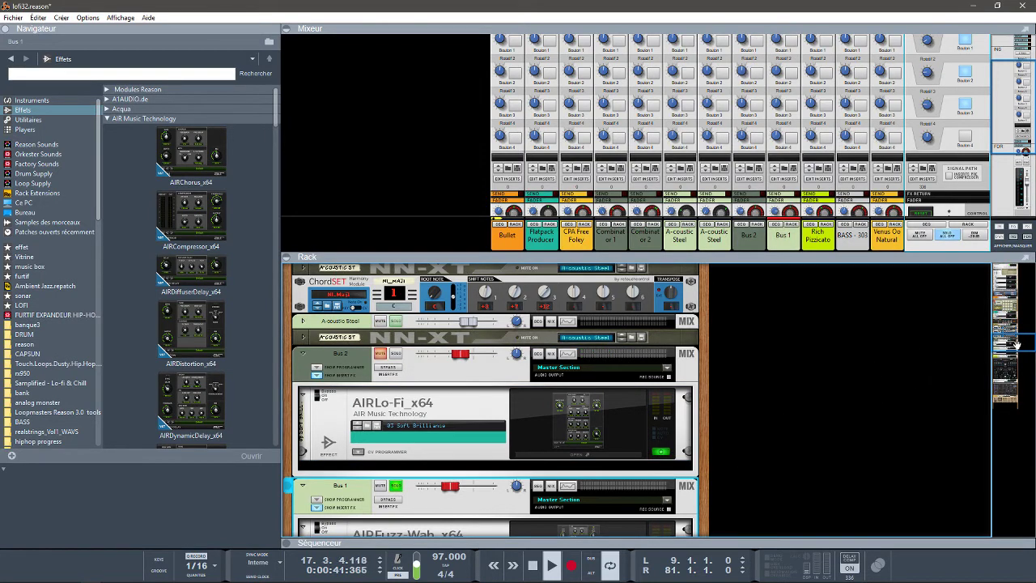
left_click_drag(1015, 344, 1016, 354)
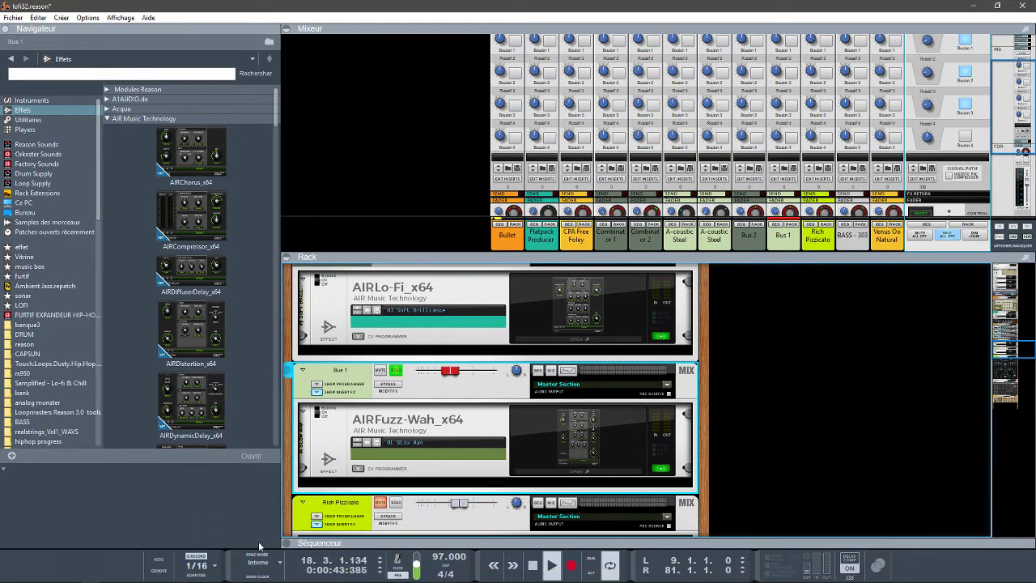
left_click(286, 543)
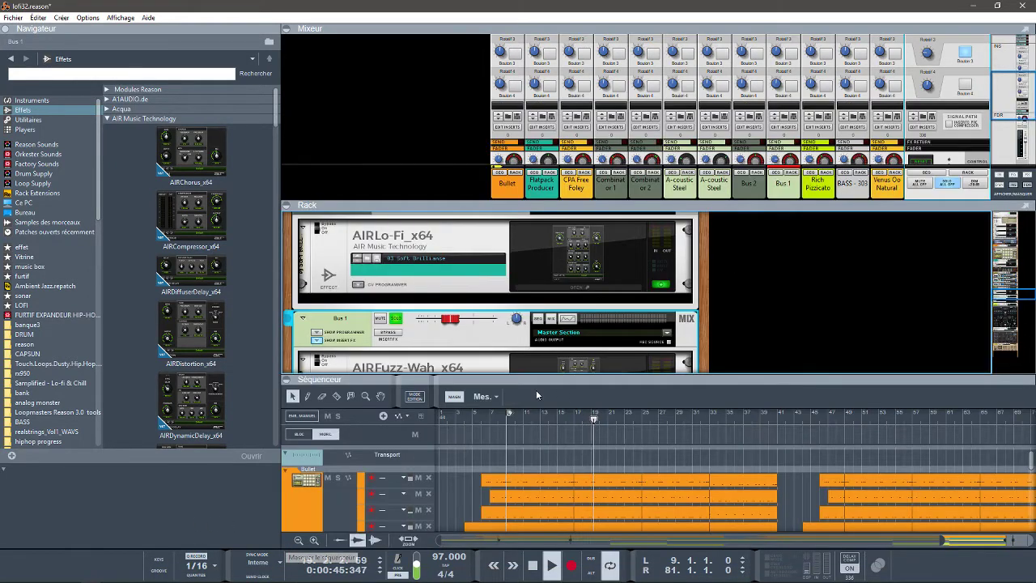
Move the left loop locator and the playback position to bar 33, and collapse the mixer to enlarge the sequencer
left_click_drag(603, 415, 711, 421)
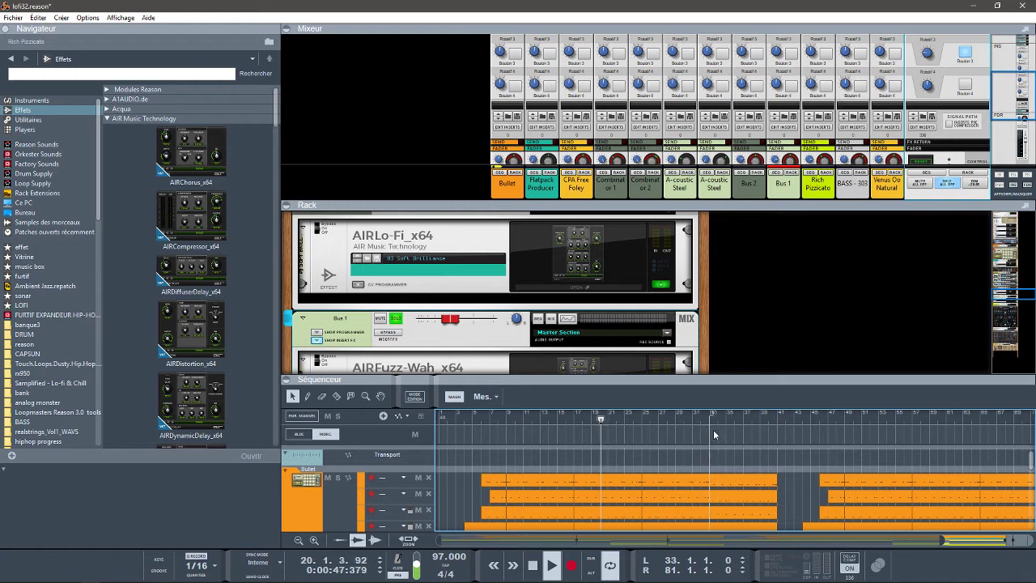
left_click(708, 429)
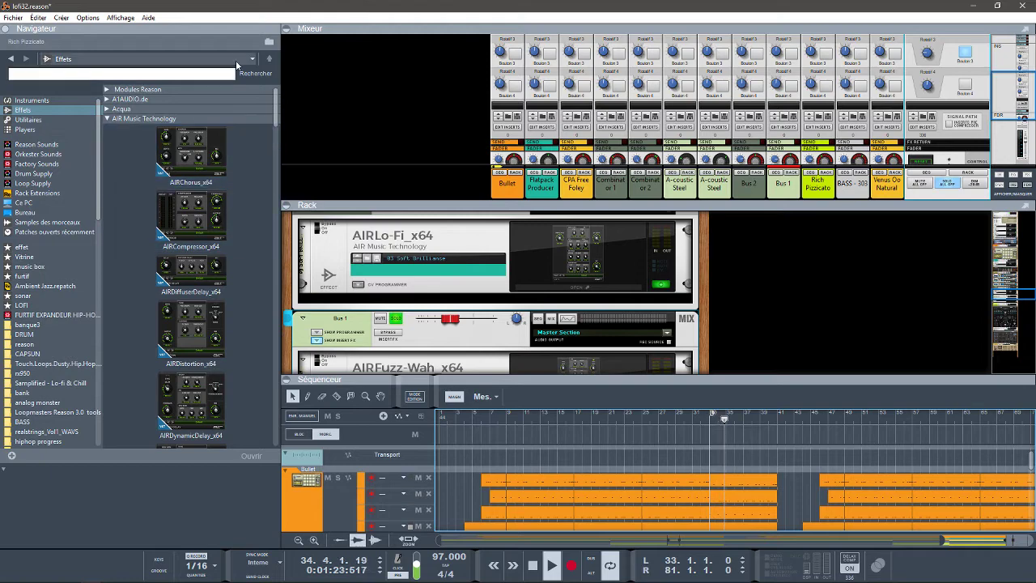
left_click(289, 29)
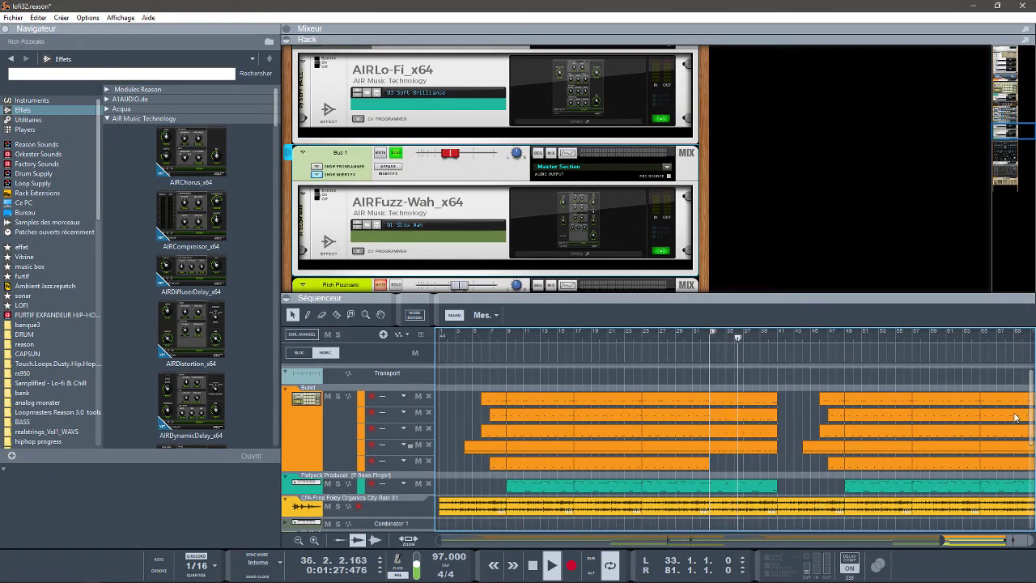
scroll(745, 522, "down", 3)
scroll(660, 374, "down", 1)
scroll(661, 374, "up", 2)
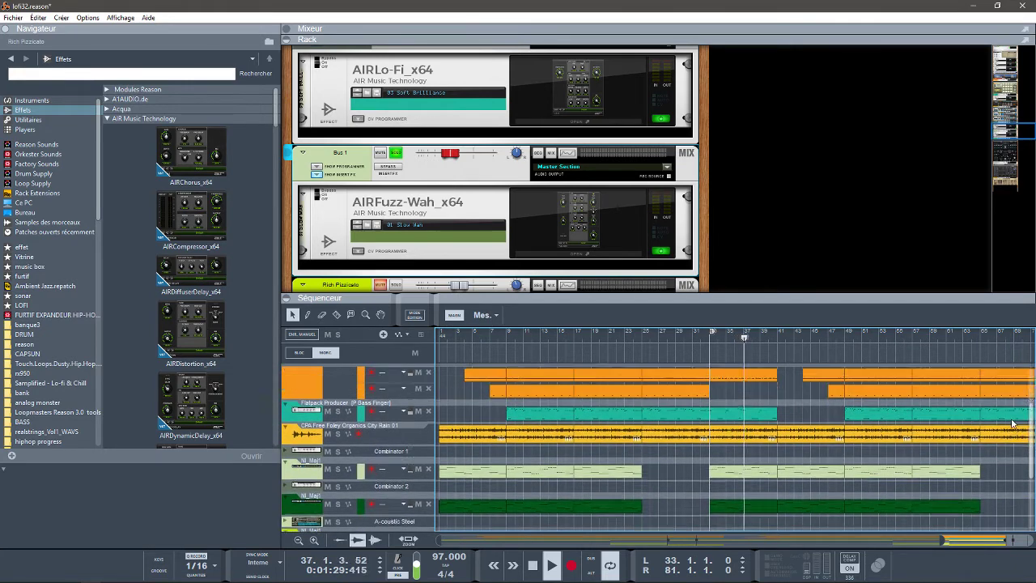
Set the loop to run from bar 25 to bar 33 and move playback to the loop start
mouse_move(712, 332)
left_mouse_down()
mouse_move(627, 337)
mouse_move(642, 337)
left_mouse_up()
left_click(642, 338)
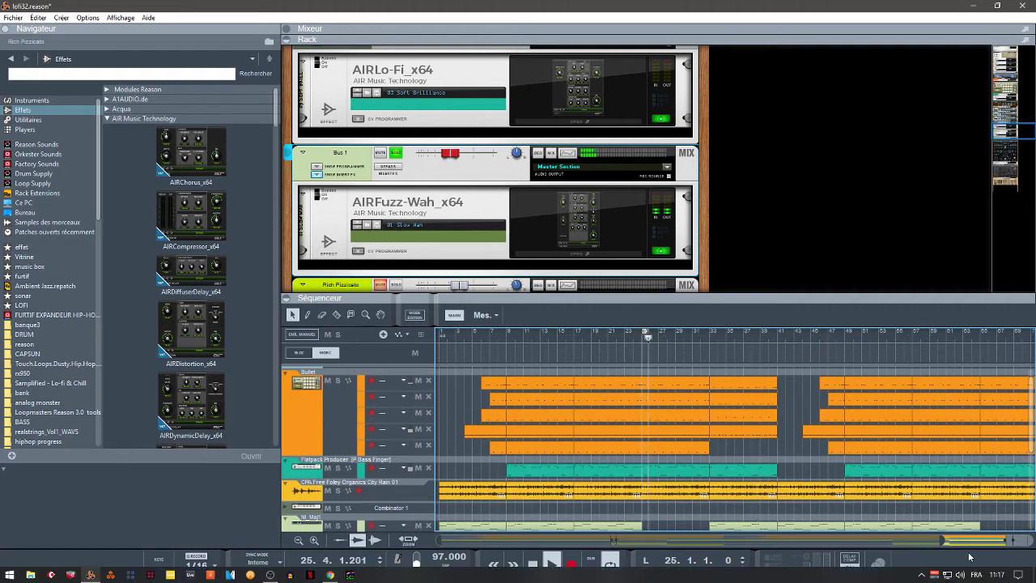
scroll(918, 421, "down", 1)
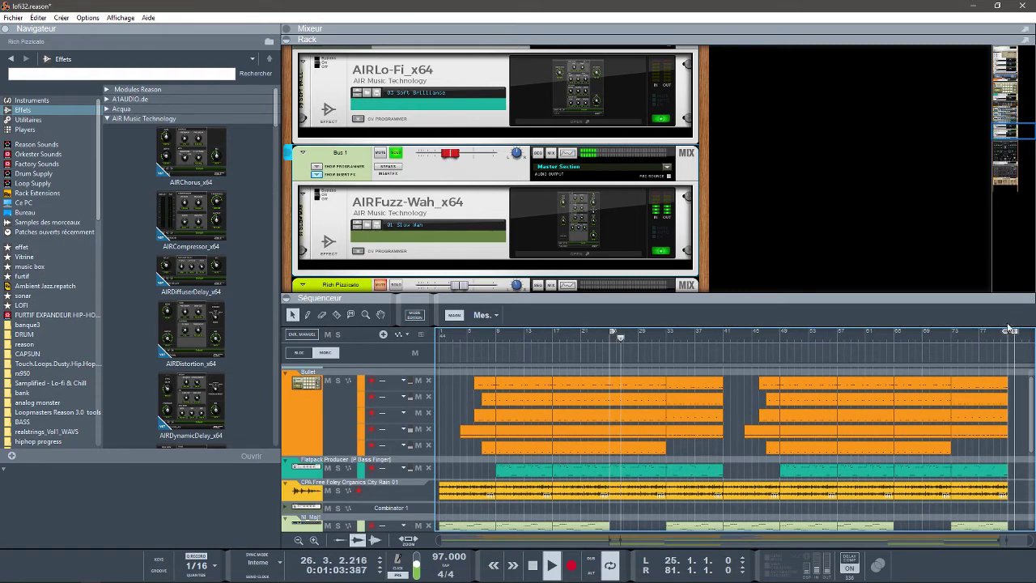
left_click_drag(1012, 330, 663, 343)
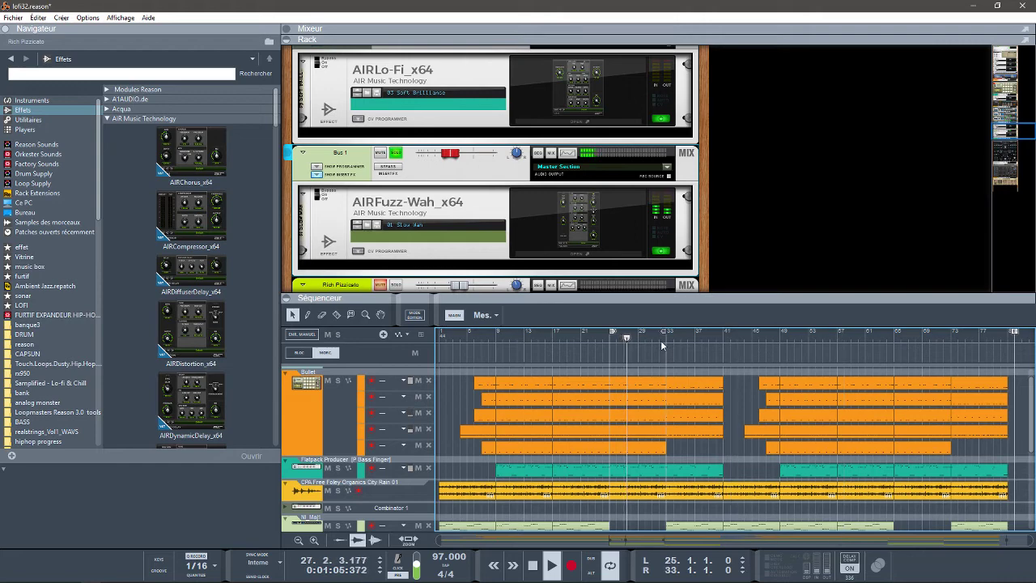
Open the AIRFuzz-Wah 01 Slow Wah window, toggle the effect's bypass to compare the Bus 1 sound, and stop playback
left_click(576, 253)
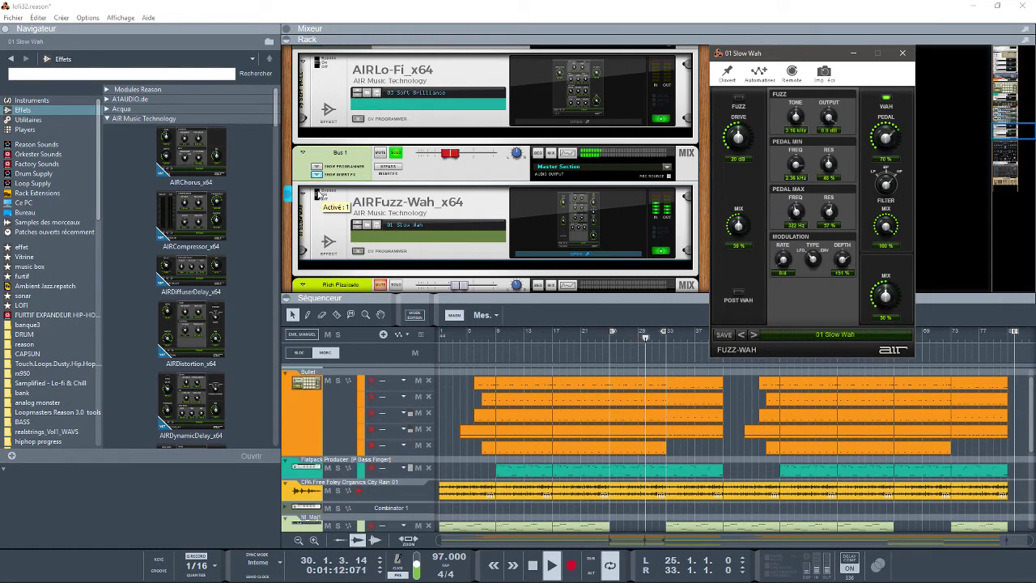
left_click(322, 194)
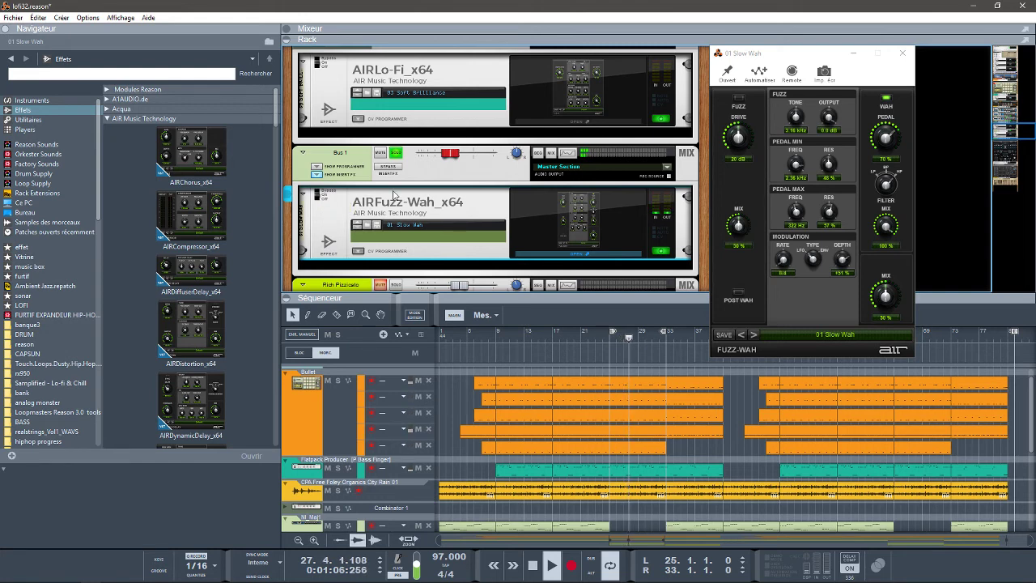
key("space")
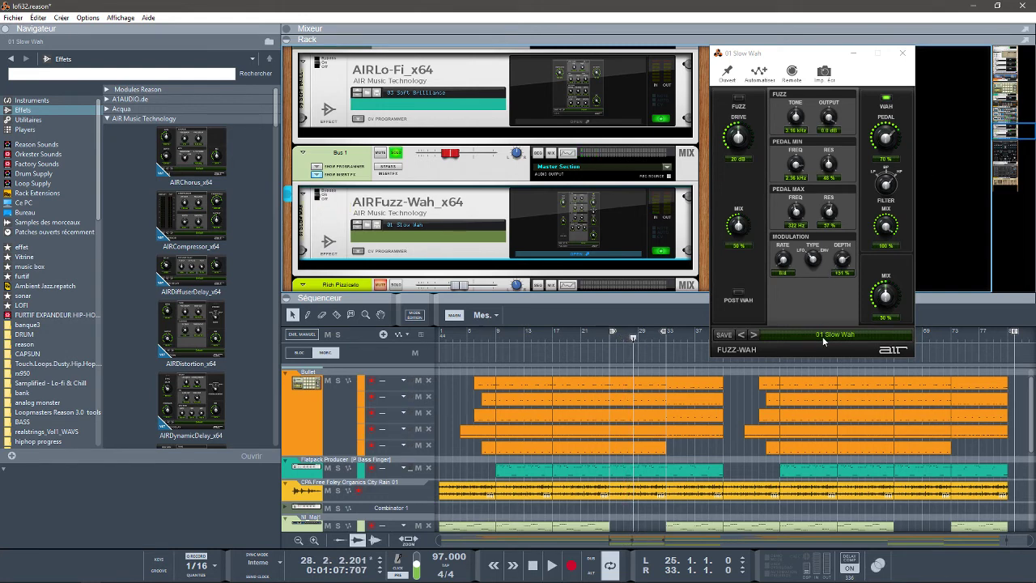
Examine the Fuzz-Wah preset list, close it keeping 01 Slow Wah, and shift the plugin window slightly away from the rack
left_click(825, 333)
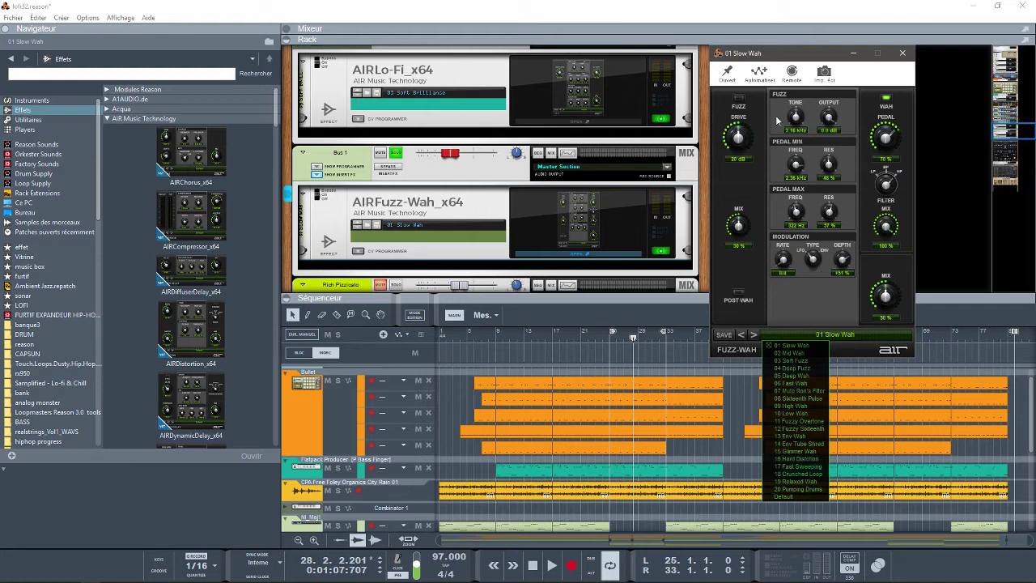
left_click(785, 311)
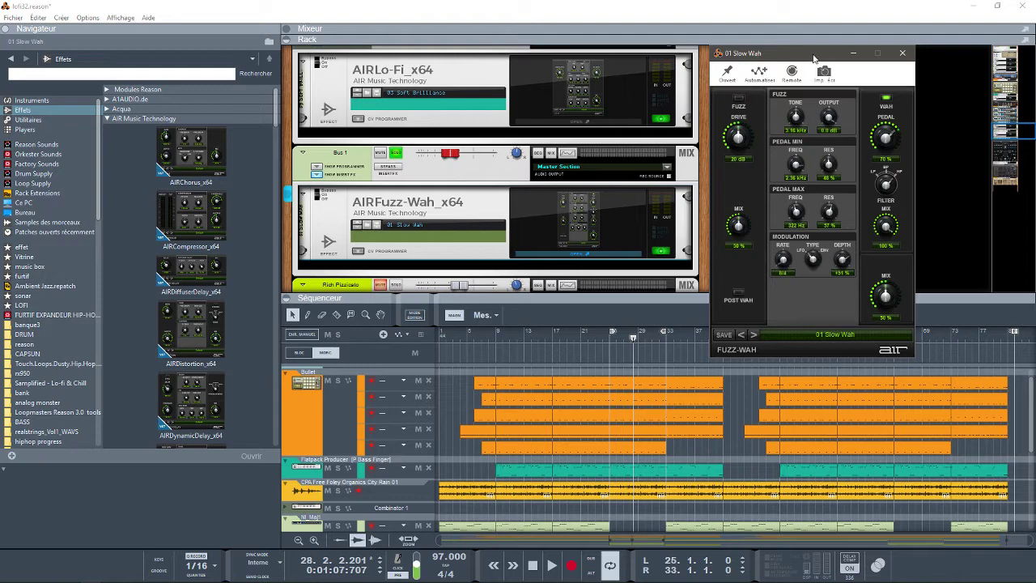
left_click_drag(814, 58, 826, 60)
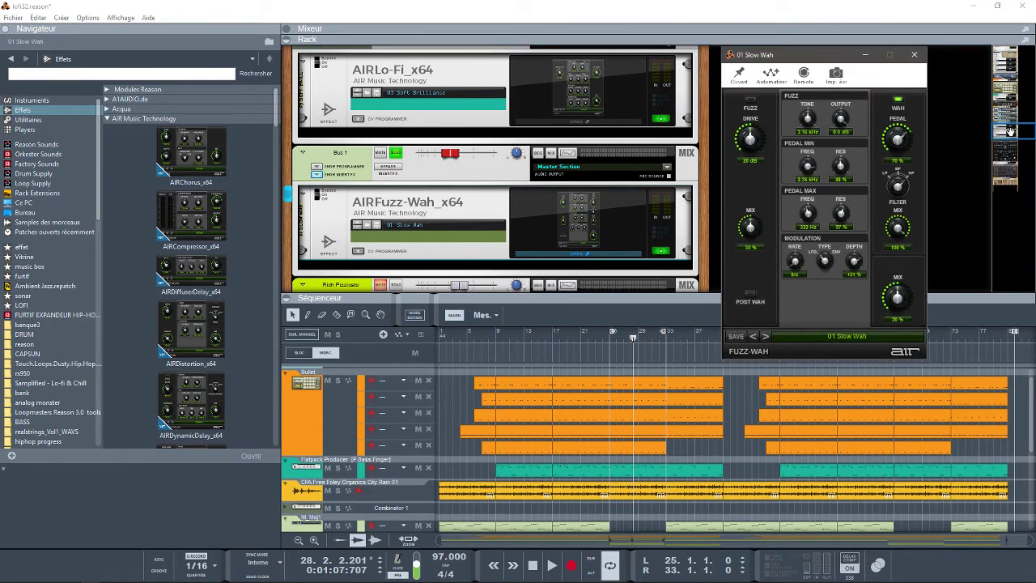
Bring the BASS - 303 channel and its sequencer track into view, solo the channel and start playback from the loop start
left_click_drag(1009, 131, 1018, 166)
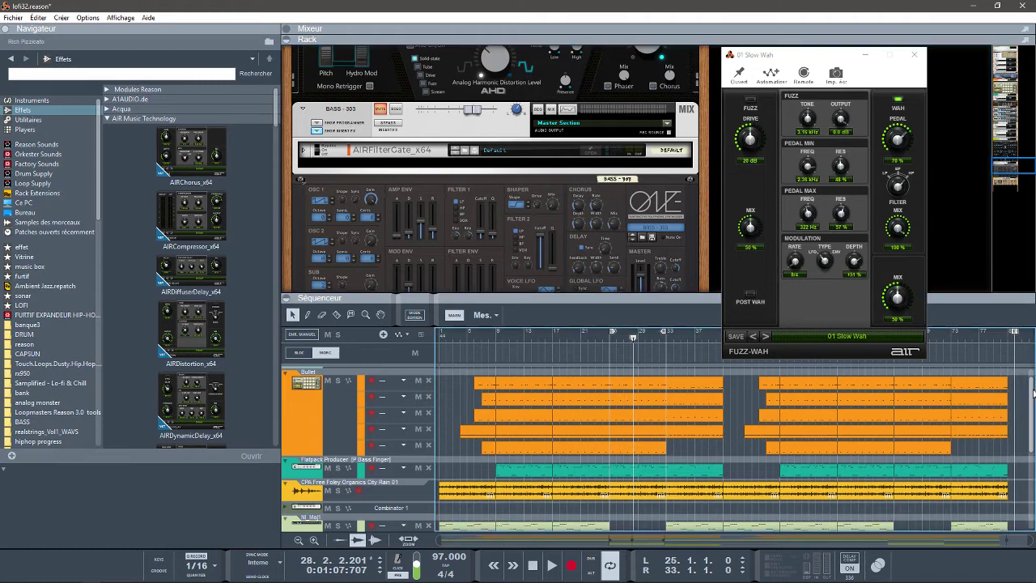
scroll(1033, 418, "down", 2)
scroll(1030, 418, "down", 1)
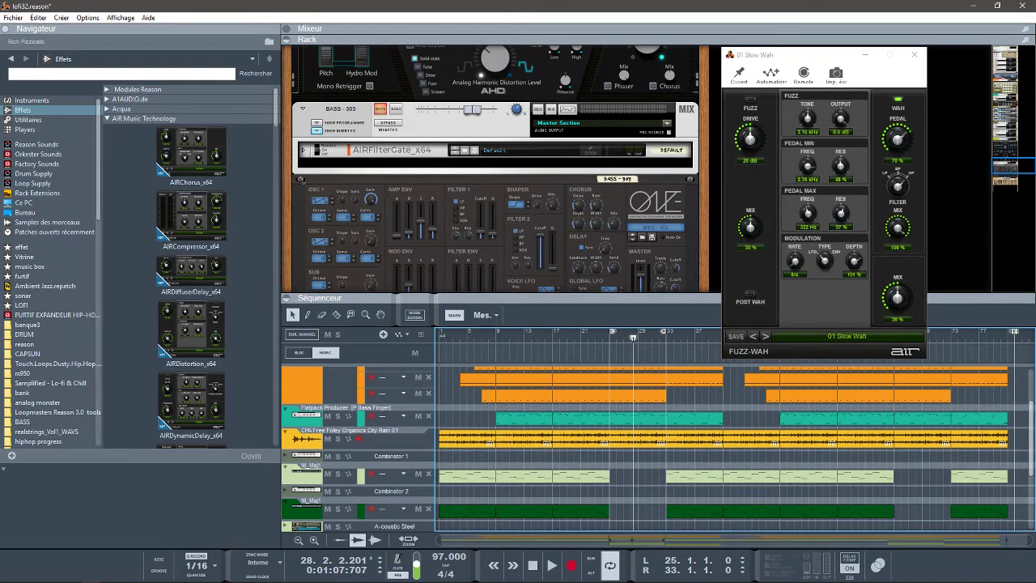
scroll(1030, 419, "up", 1)
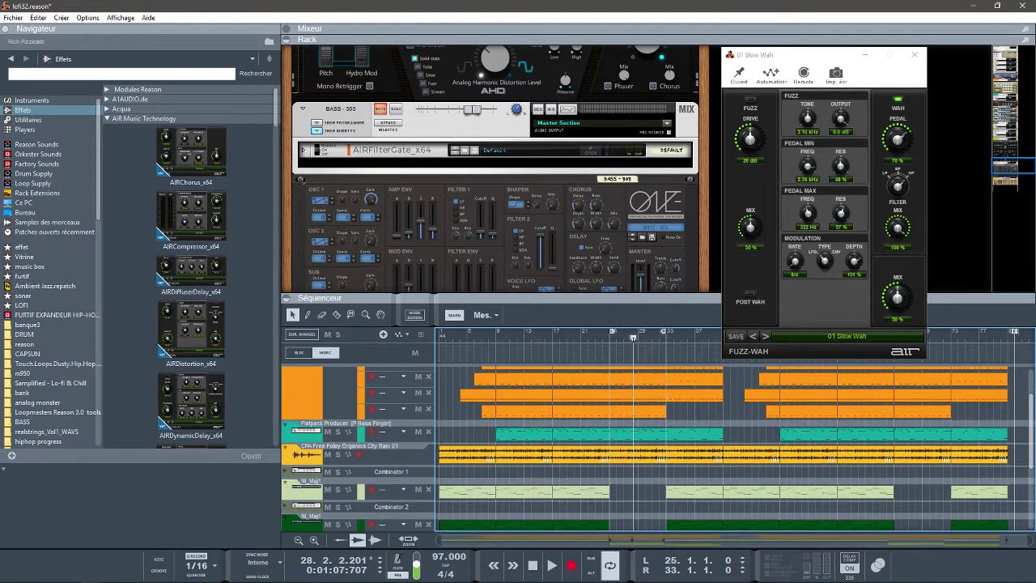
scroll(1030, 418, "down", 1)
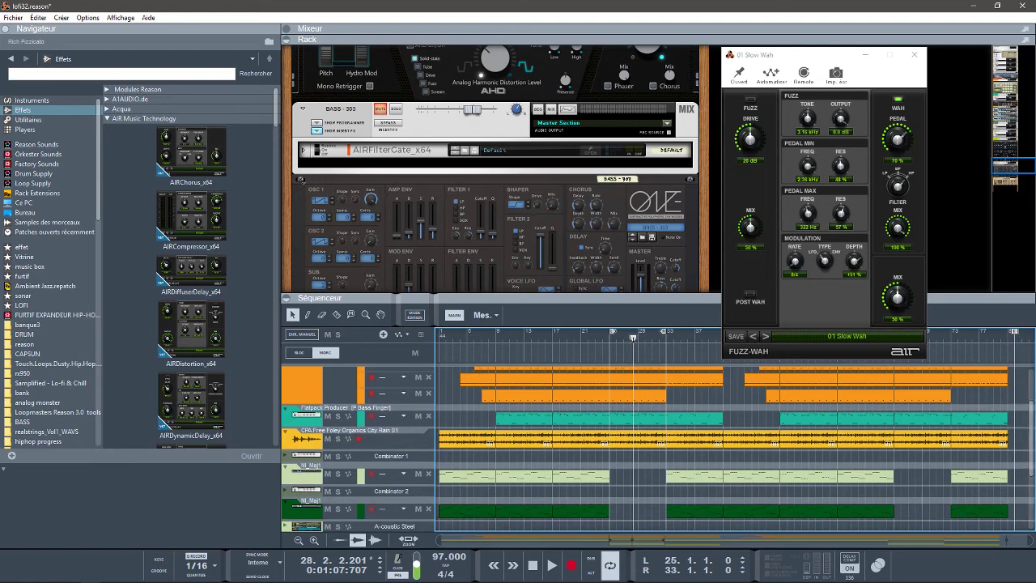
left_click_drag(1030, 419, 1032, 463)
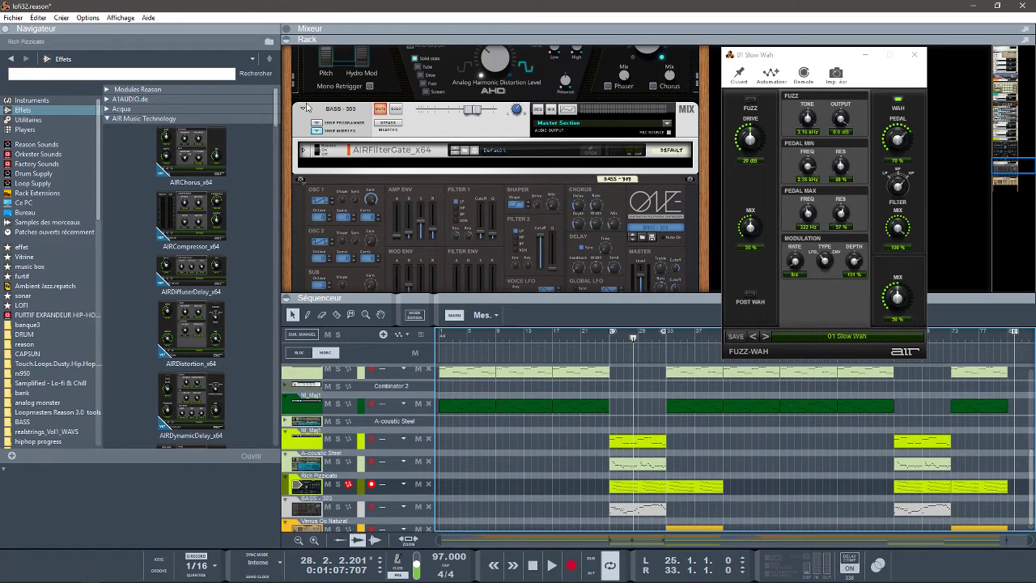
left_click(397, 109)
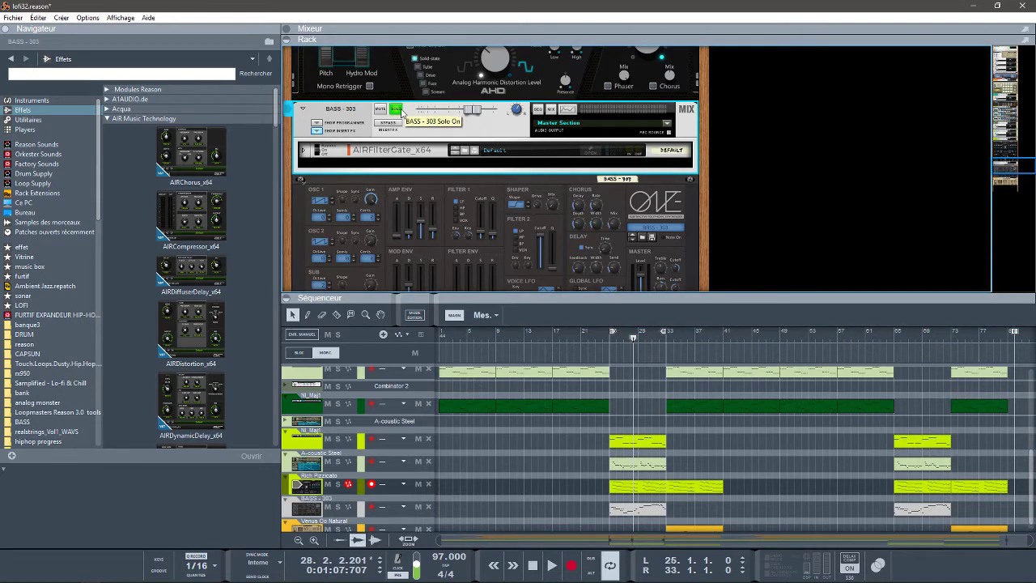
key("KP_0")
key("space")
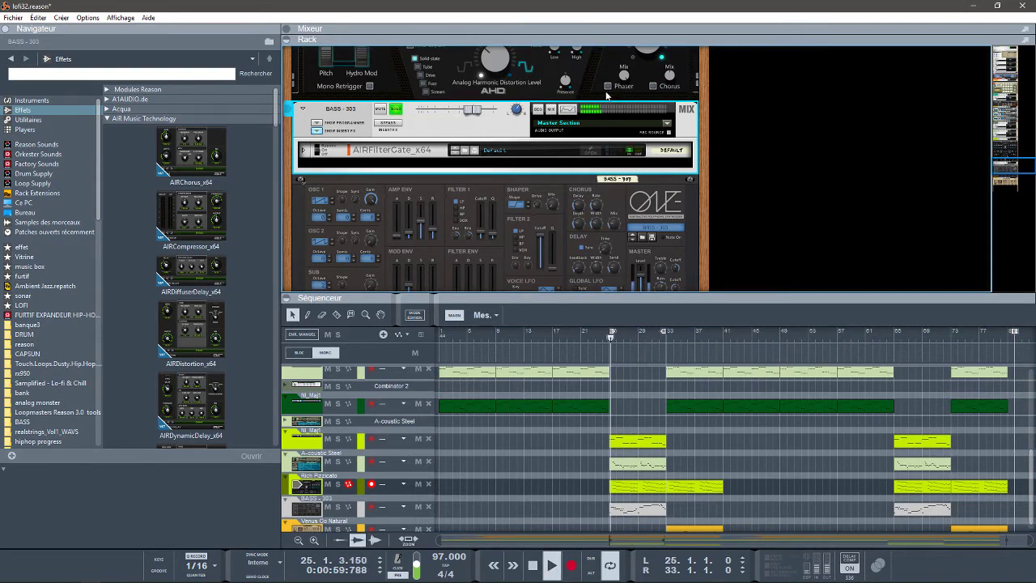
Turn off solo on Bus 1 so only BASS - 303 plays, and return to its AIRFilterGate insert in the rack
left_click(1001, 144)
left_click_drag(1001, 144, 1002, 122)
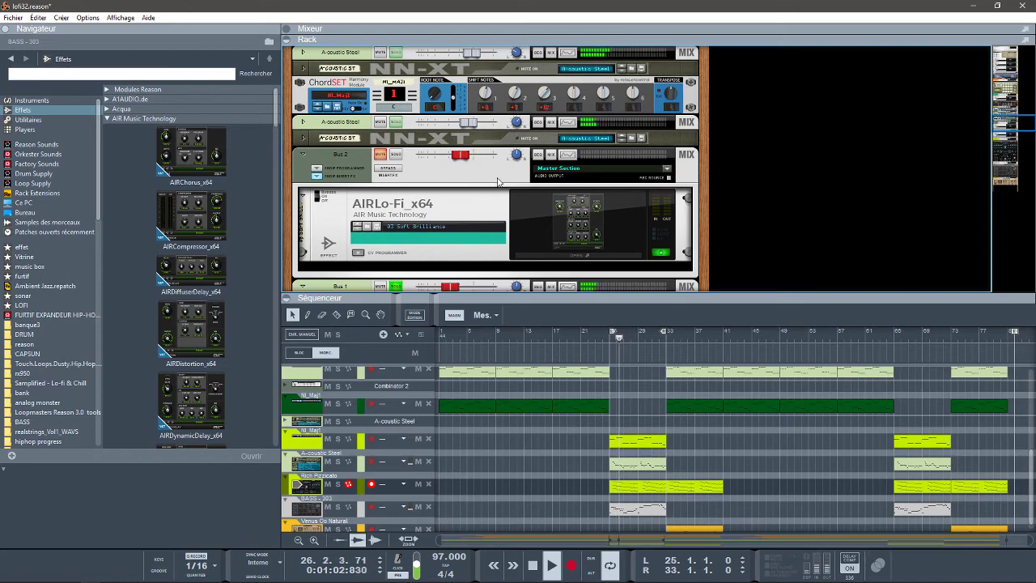
left_click(400, 289)
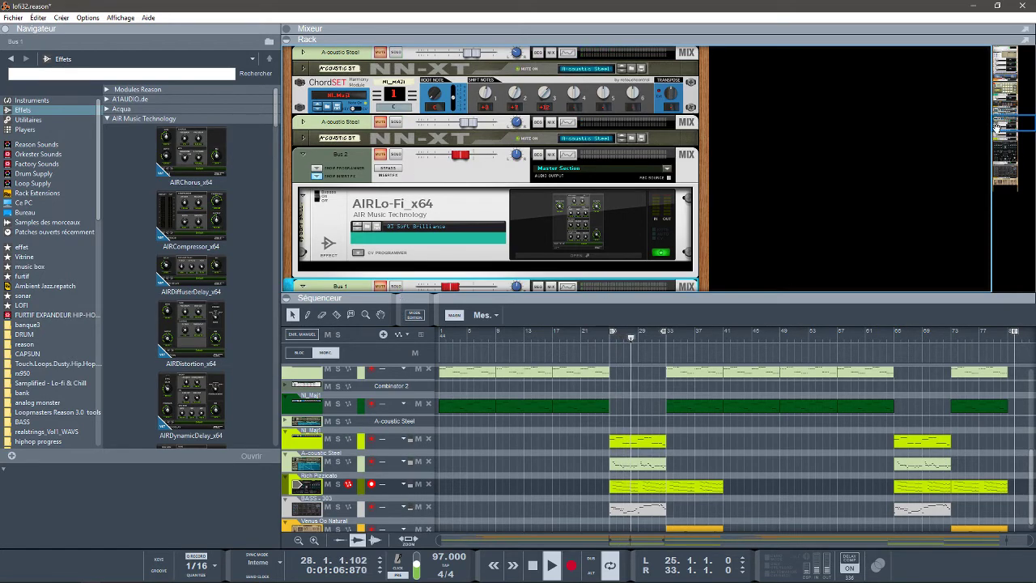
left_click_drag(1004, 127, 1014, 170)
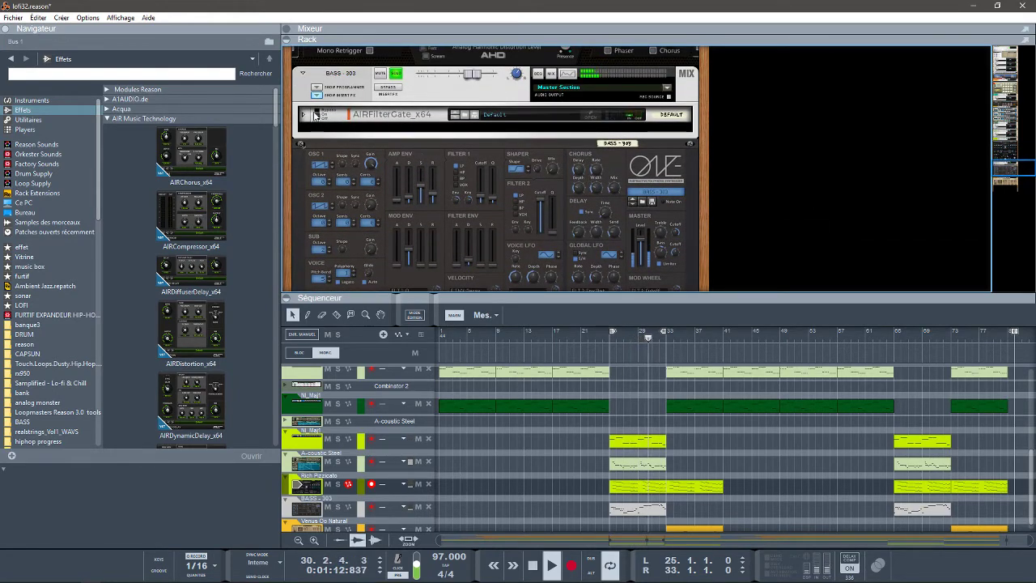
Open the AIRFilterGate window on BASS - 303 and switch the effect off and back on to compare the bass sound
left_click(547, 114)
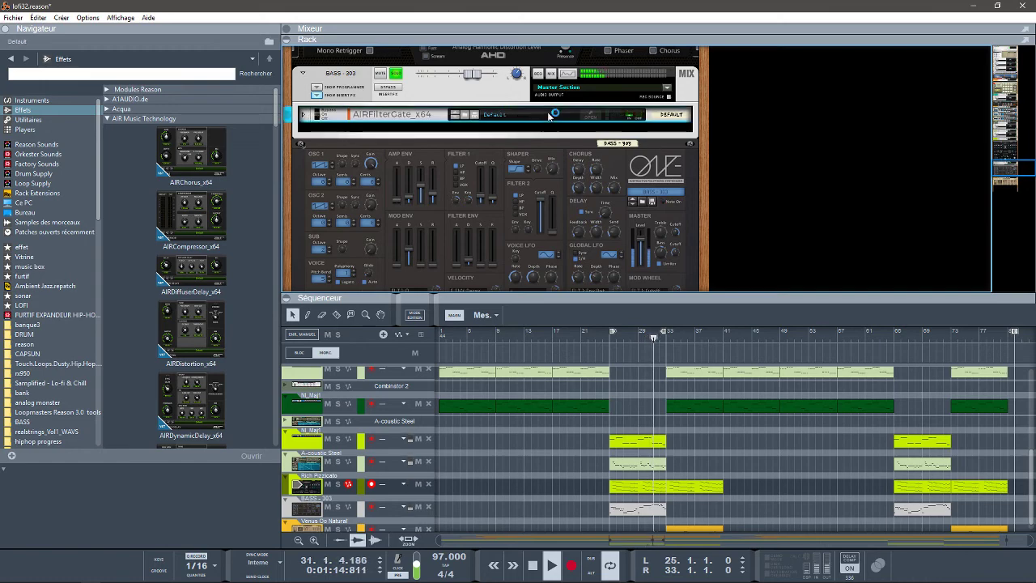
left_click(591, 115)
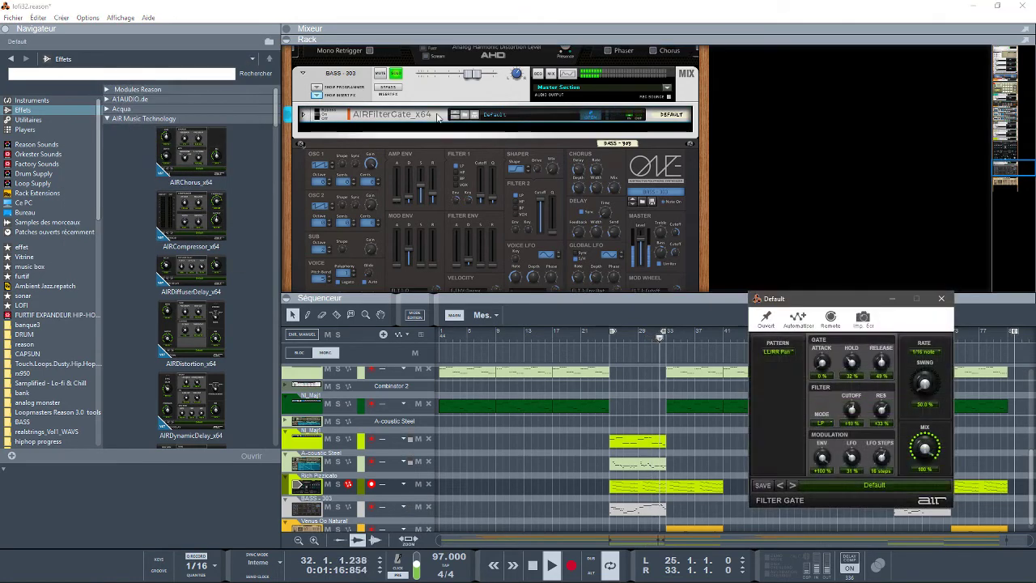
left_click(318, 114)
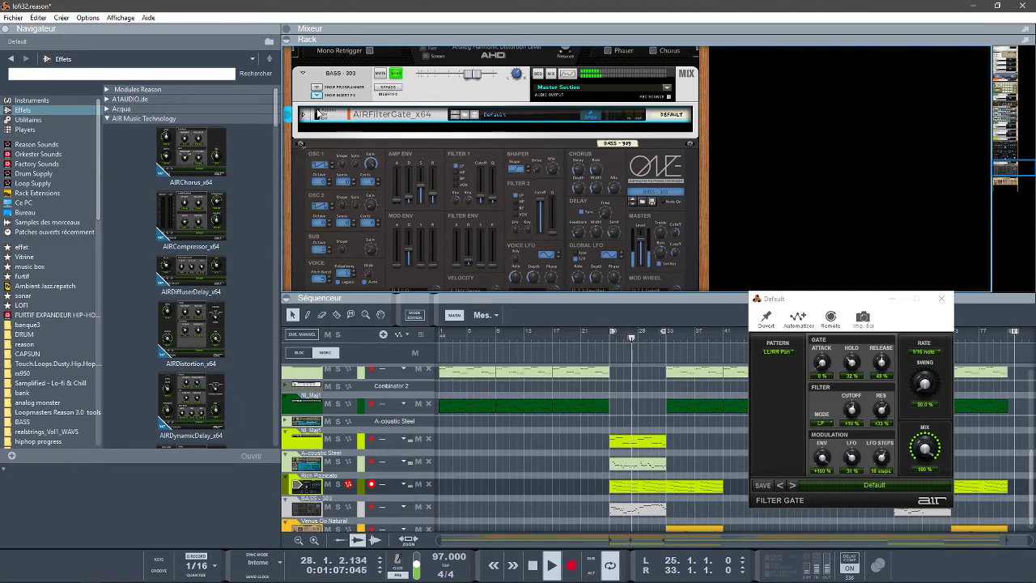
left_click(321, 114)
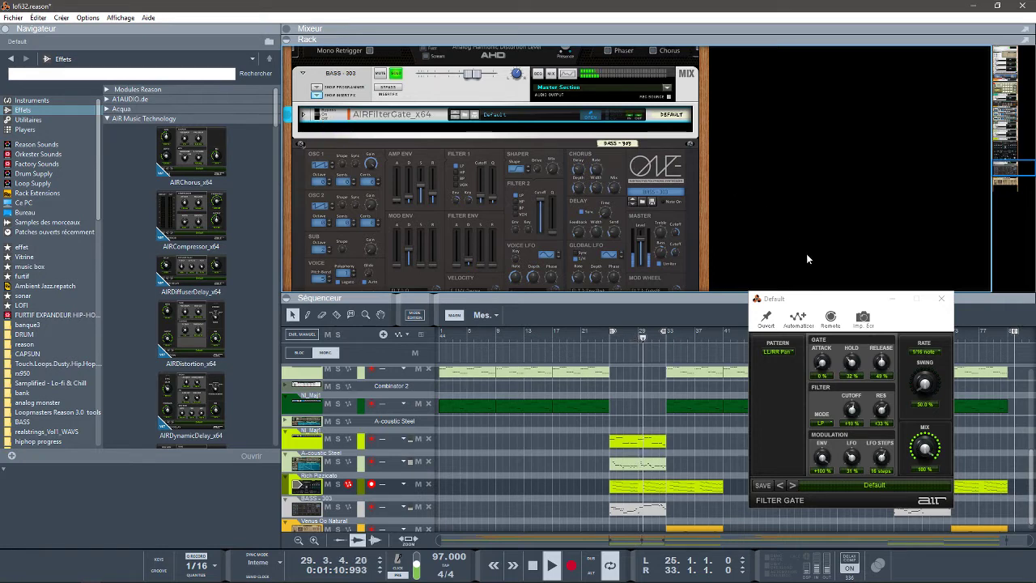
Stop playback and examine the Filter Gate's pattern and filter mode lists, closing both without choosing another option
left_click_drag(824, 299, 856, 54)
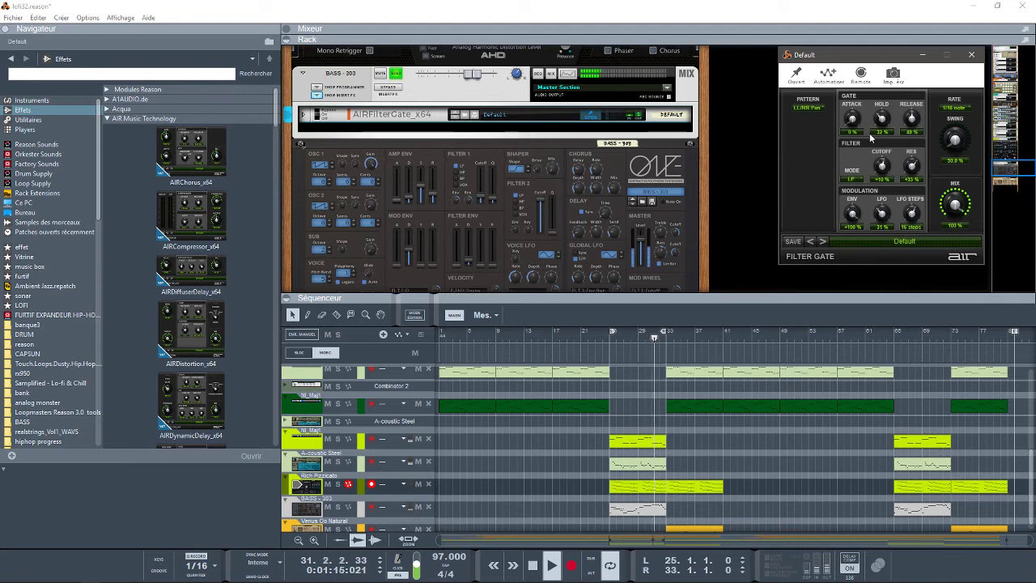
key("space")
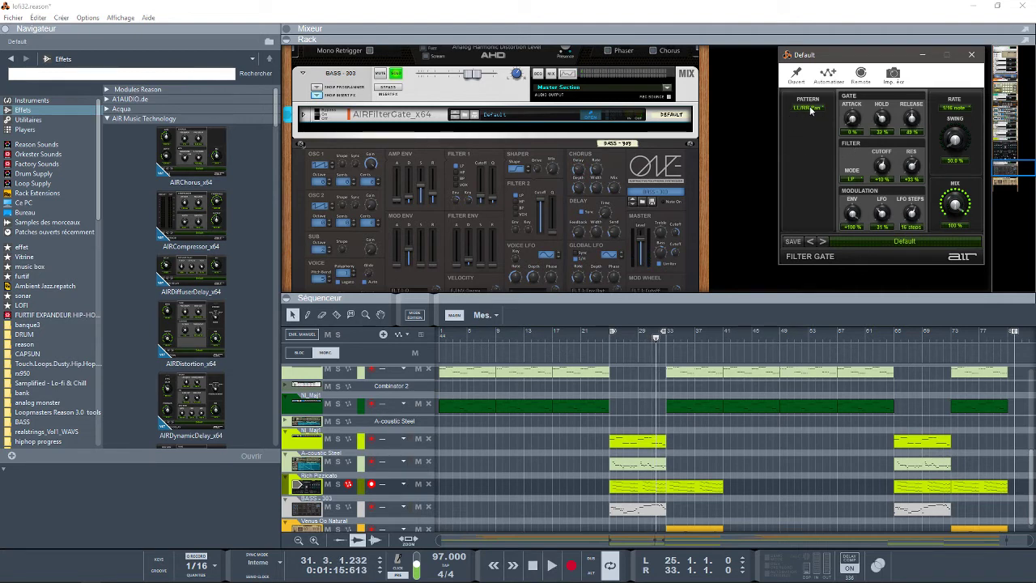
left_click(809, 108)
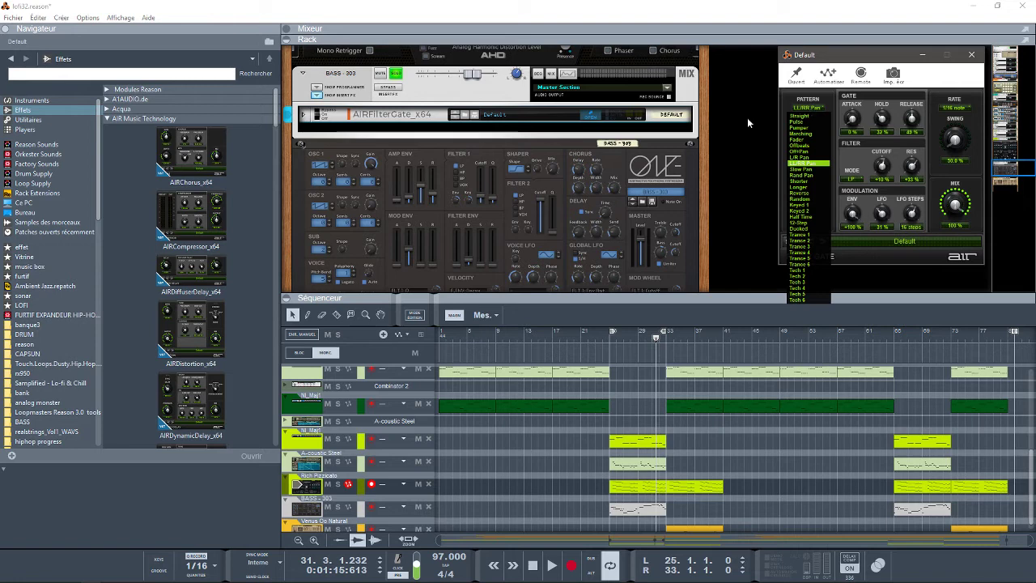
left_click(831, 77)
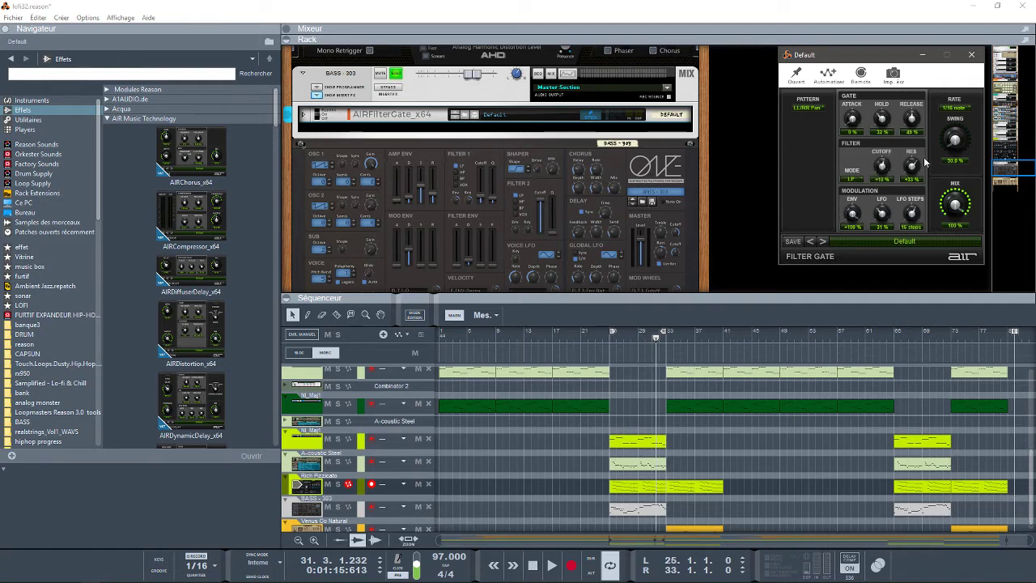
left_click(856, 181)
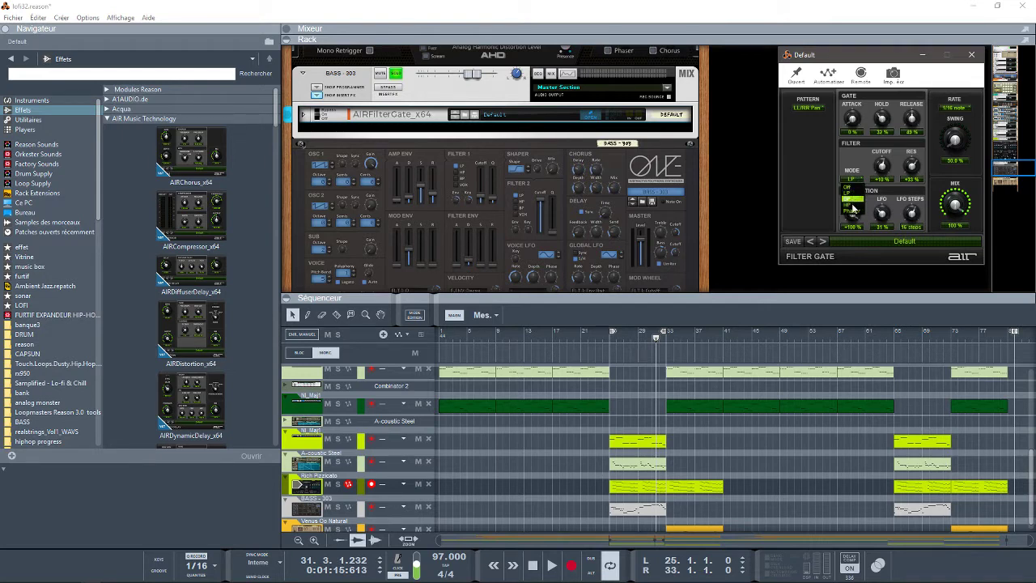
left_click(803, 158)
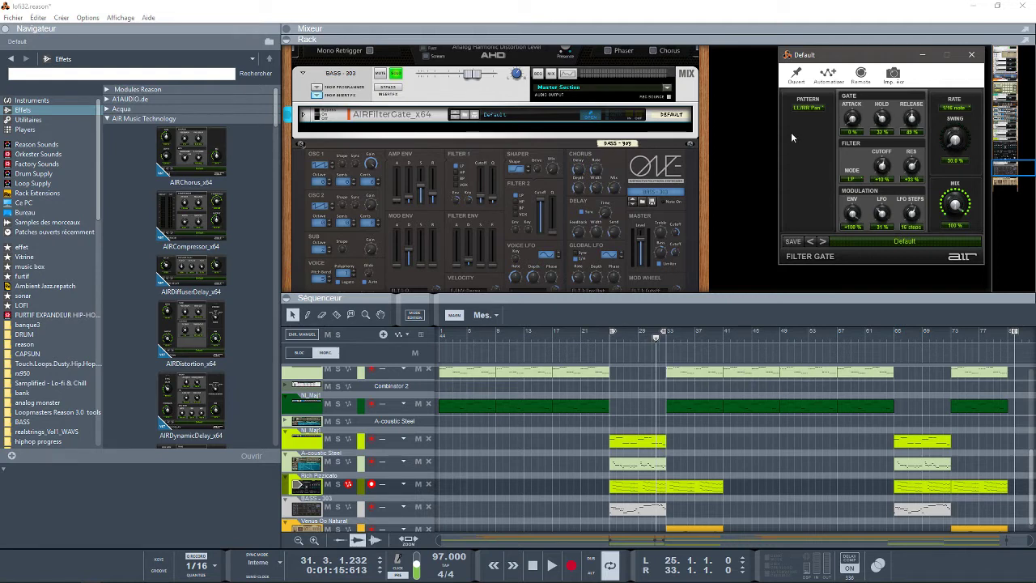
Play the bass while trying a higher Filter Gate swing, return swing to 50.0 %, and close the stopped effect's window
key("space")
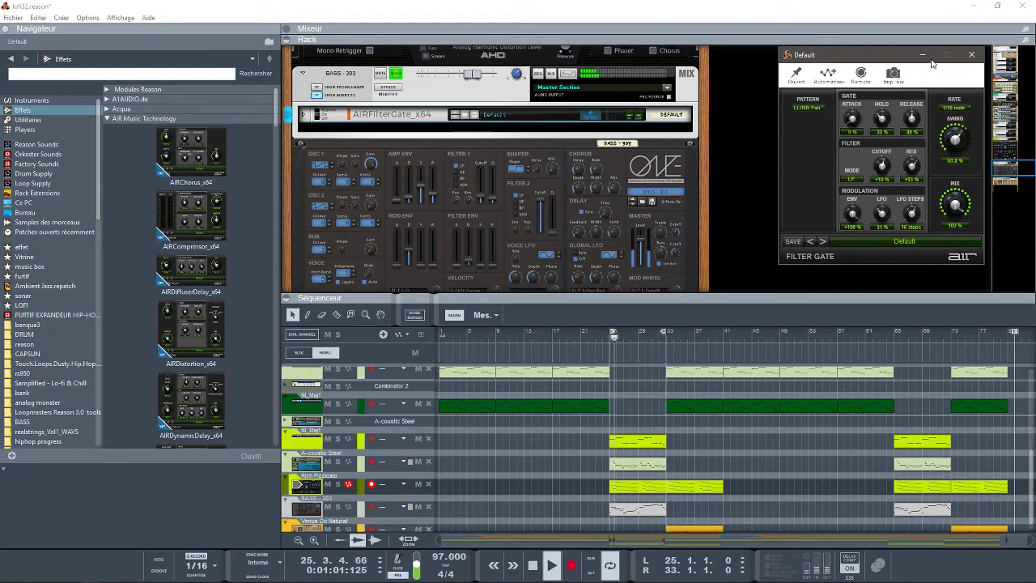
mouse_move(955, 140)
left_mouse_down()
mouse_move(946, 174)
mouse_move(943, 148)
left_mouse_up()
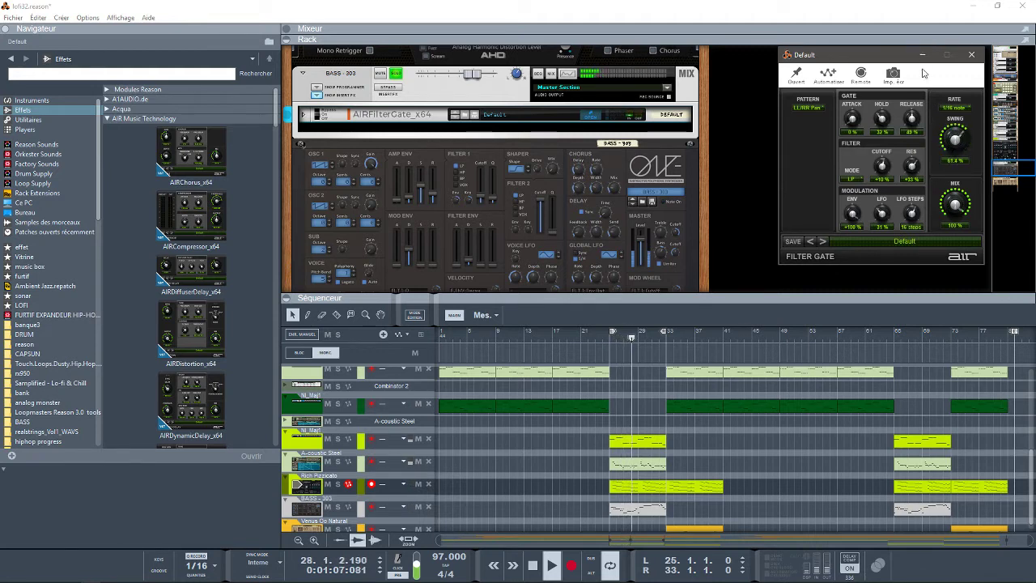
key("space")
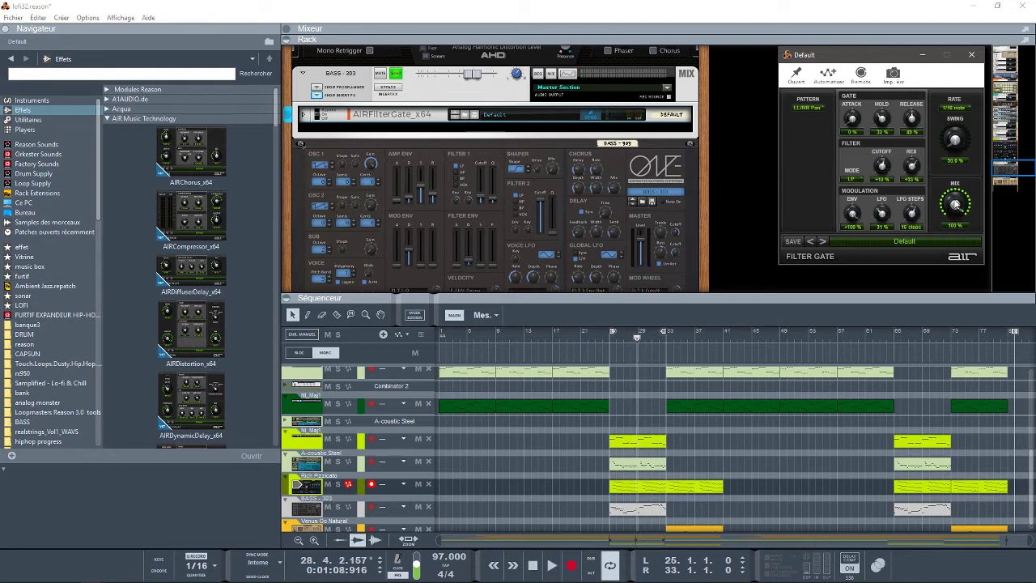
left_click_drag(955, 205, 945, 177)
left_click(970, 56)
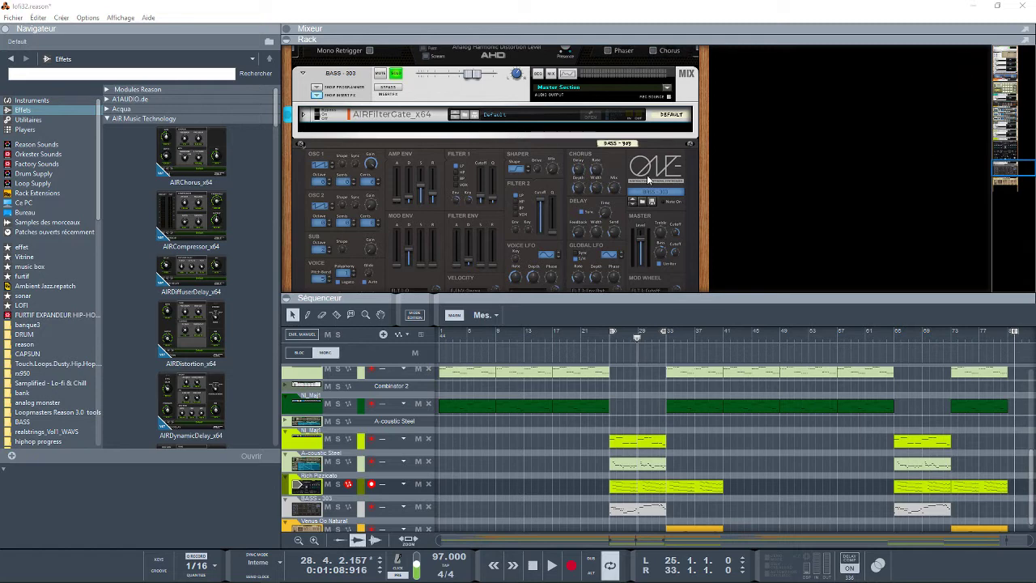
Extend the sequencer loop so it runs from bar 1 to bar 81
left_click_drag(1013, 171, 1014, 194)
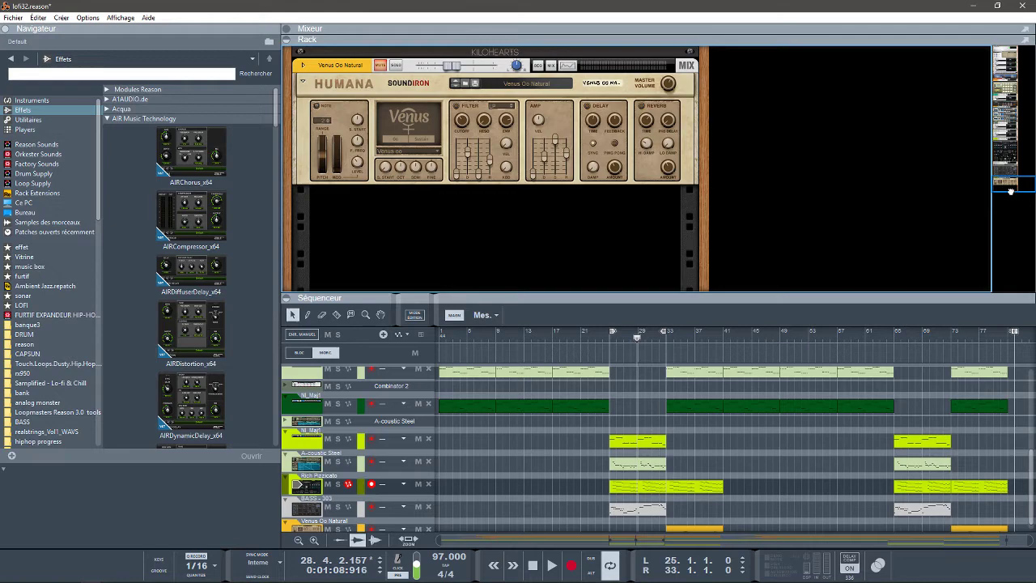
left_click_drag(1010, 191, 1008, 171)
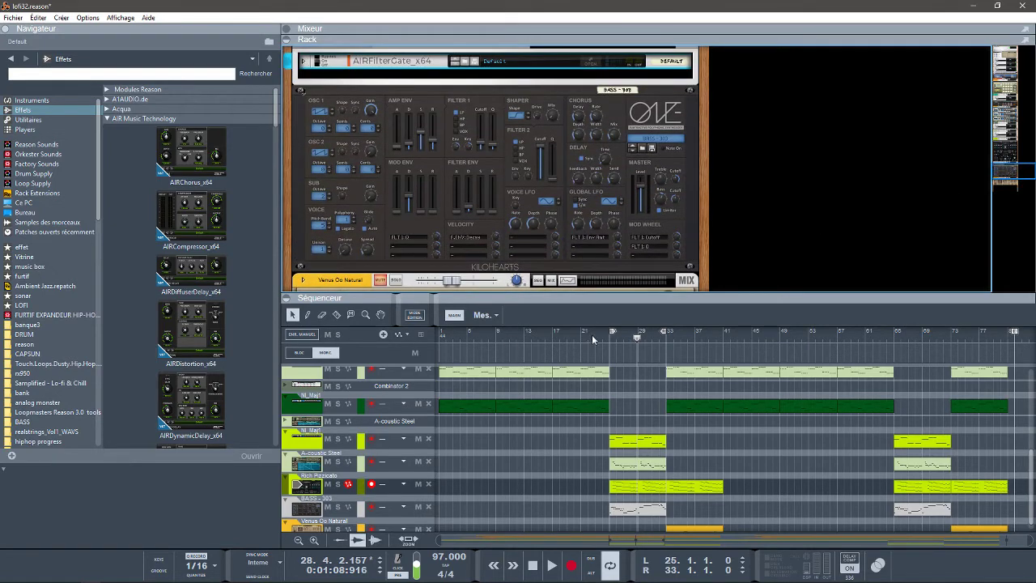
left_click_drag(613, 332, 408, 334)
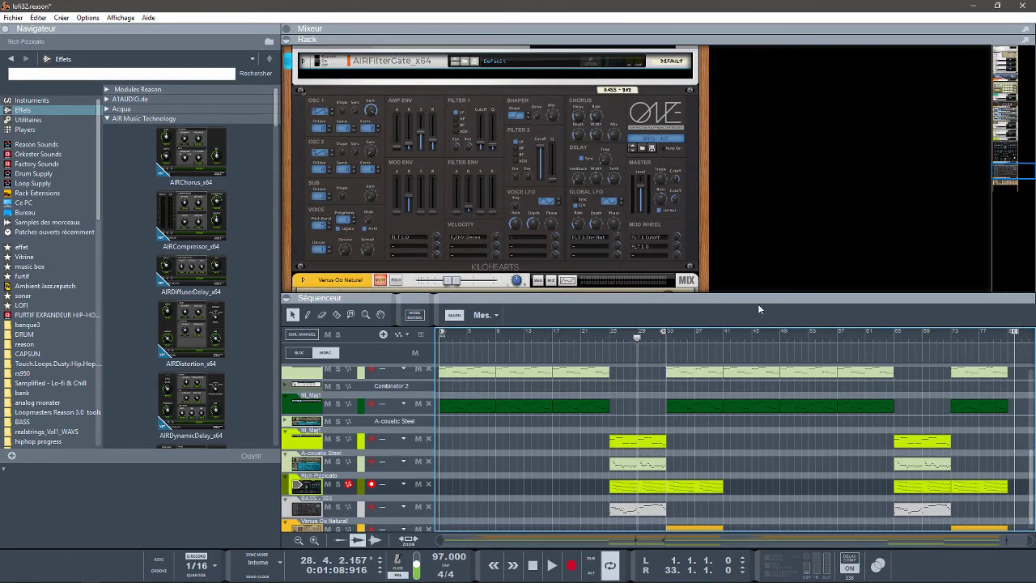
left_click_drag(661, 336, 1007, 350)
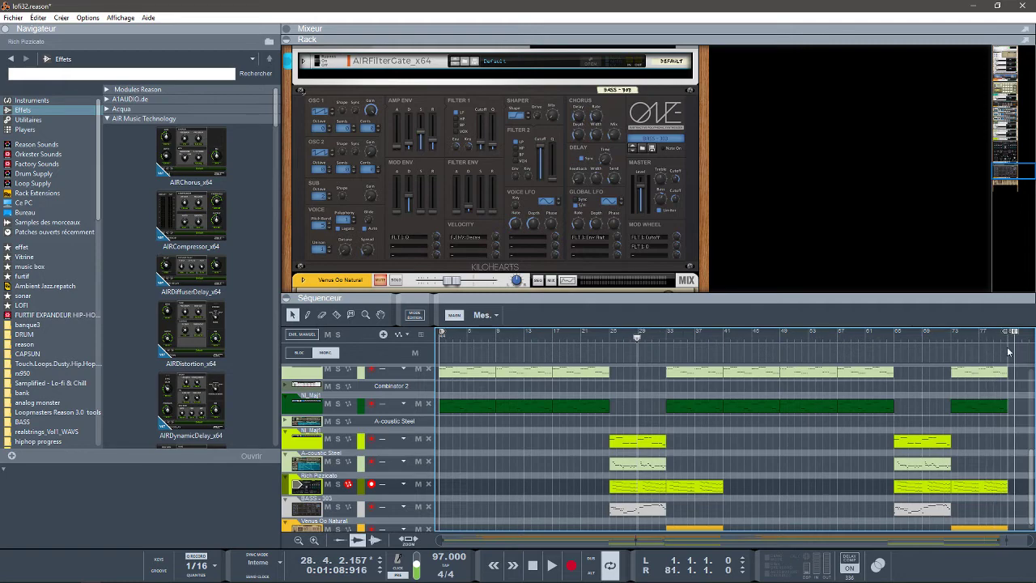
Return to the BASS - 303 channel in the rack and turn off its solo
left_click_drag(1000, 167, 999, 169)
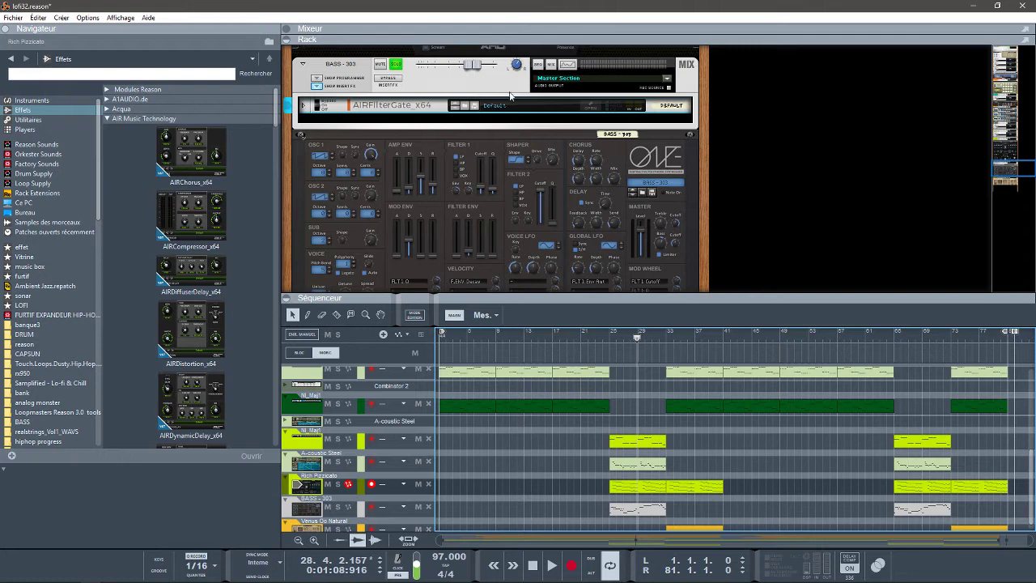
left_click(396, 64)
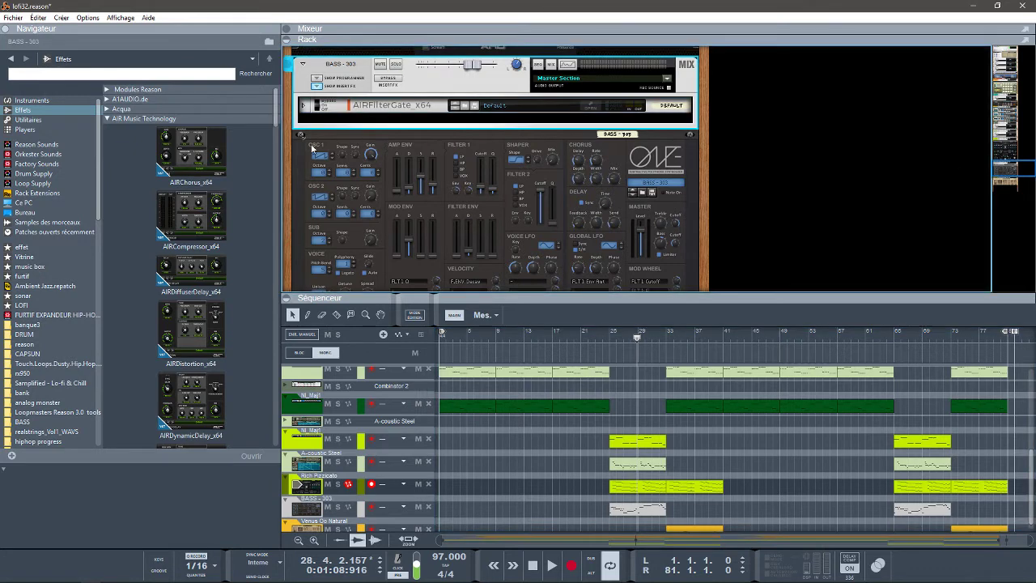
left_click(225, 130)
Expand the Venus Oo Natural mix channel, show its insert effects area, and browse the AIR effects
mouse_move(1008, 167)
left_mouse_down()
mouse_move(1005, 191)
mouse_move(1000, 176)
left_mouse_up()
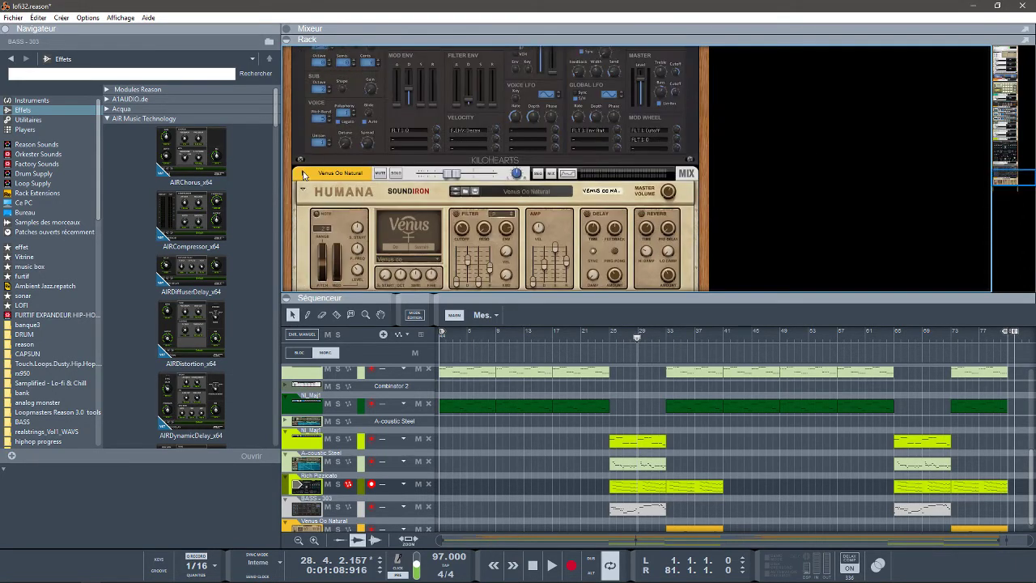
left_click(304, 175)
left_click(325, 194)
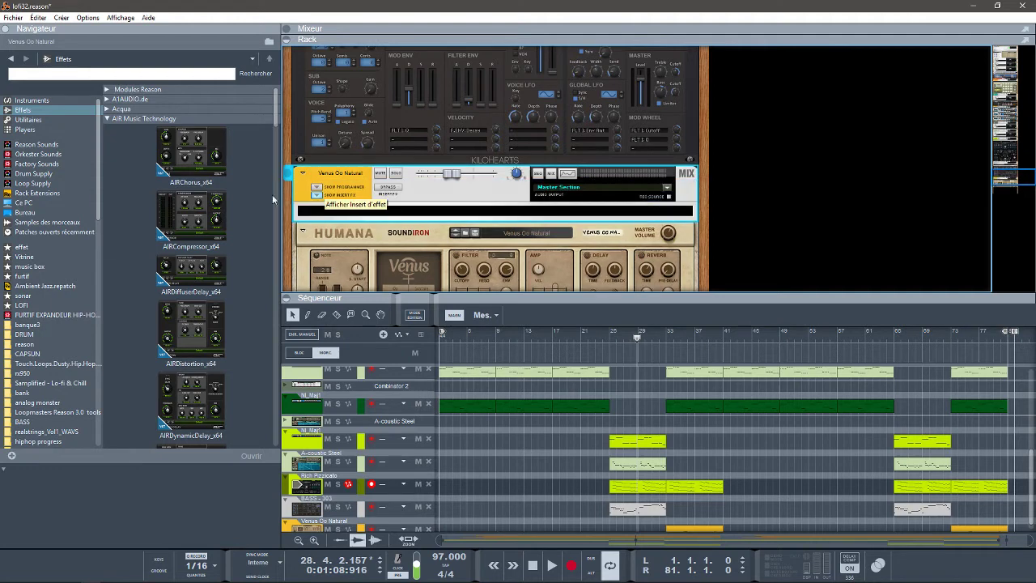
left_click_drag(274, 115, 274, 189)
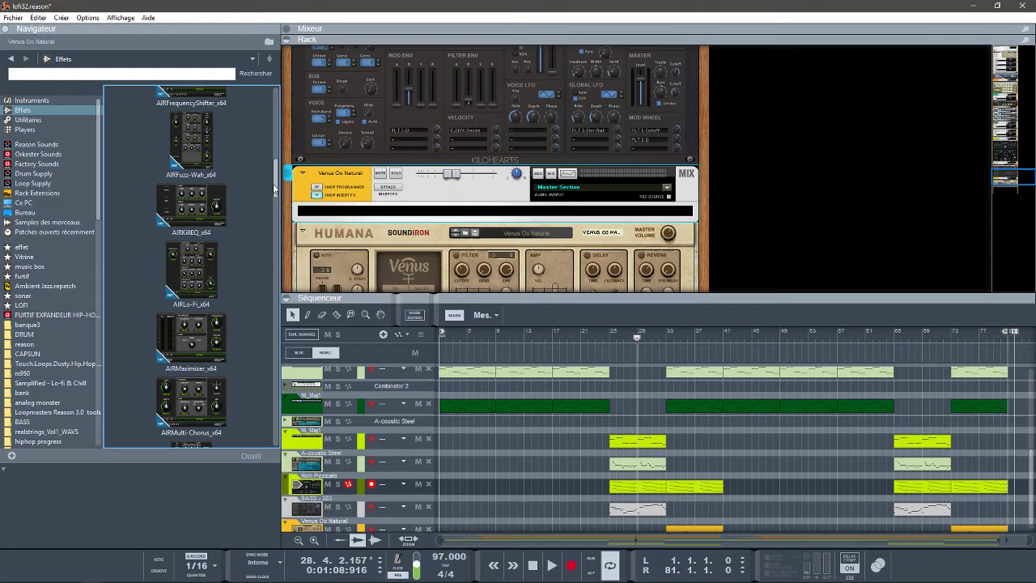
Start playback, narrow the loop to bars 33 to 41, and solo the Venus Oo Natural channel
key("Home")
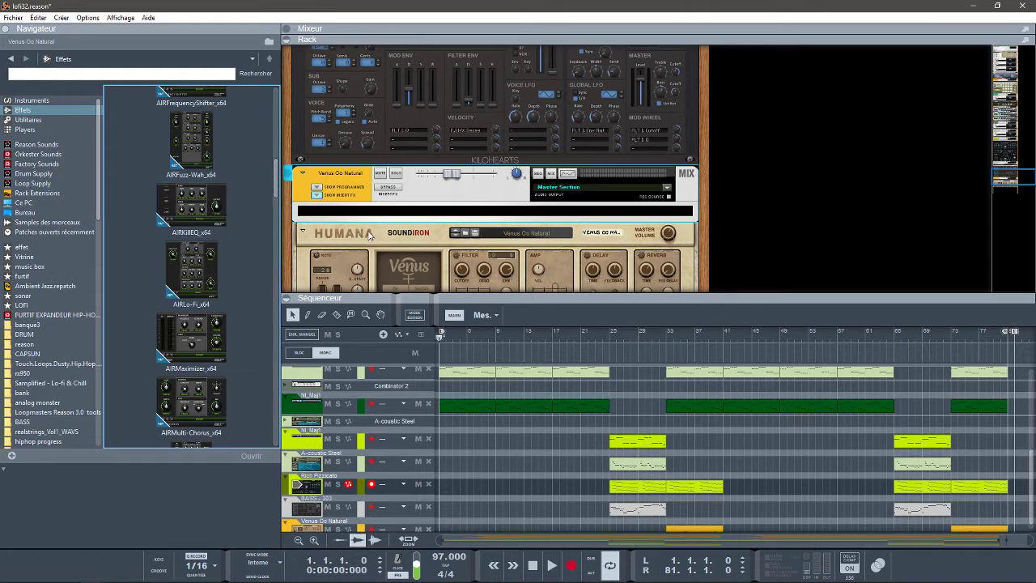
left_click_drag(441, 334, 614, 368)
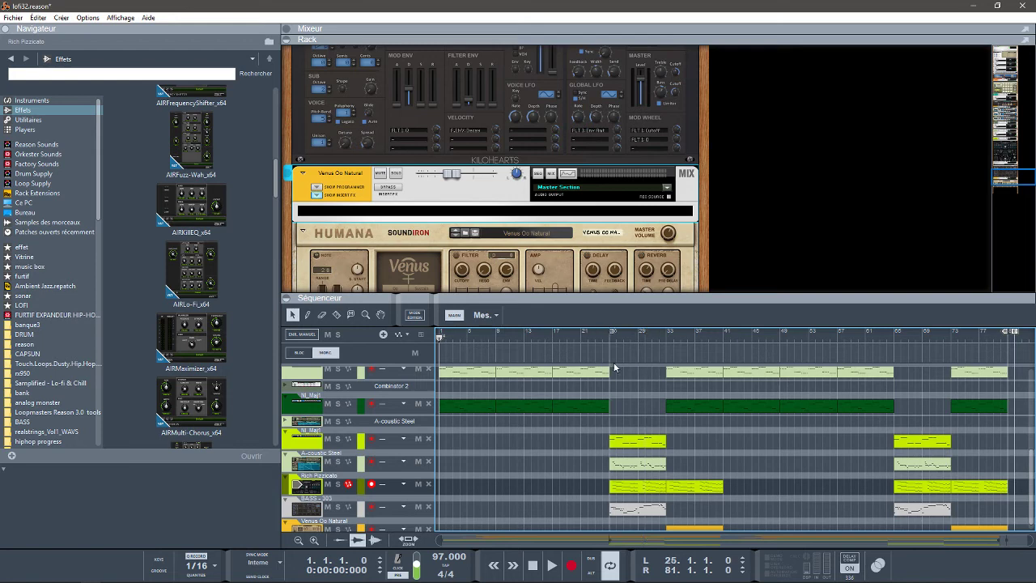
key("space")
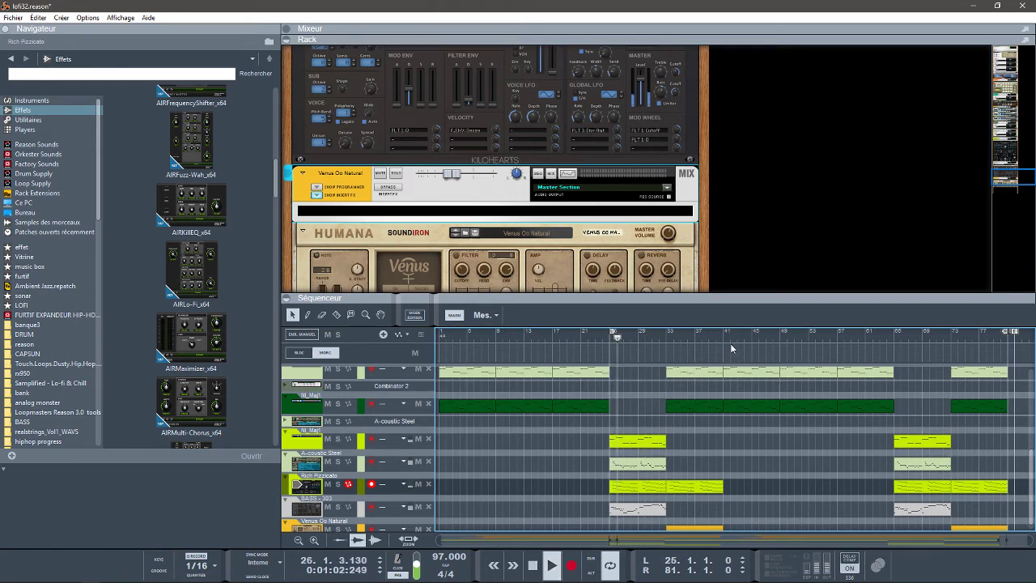
left_click(667, 341)
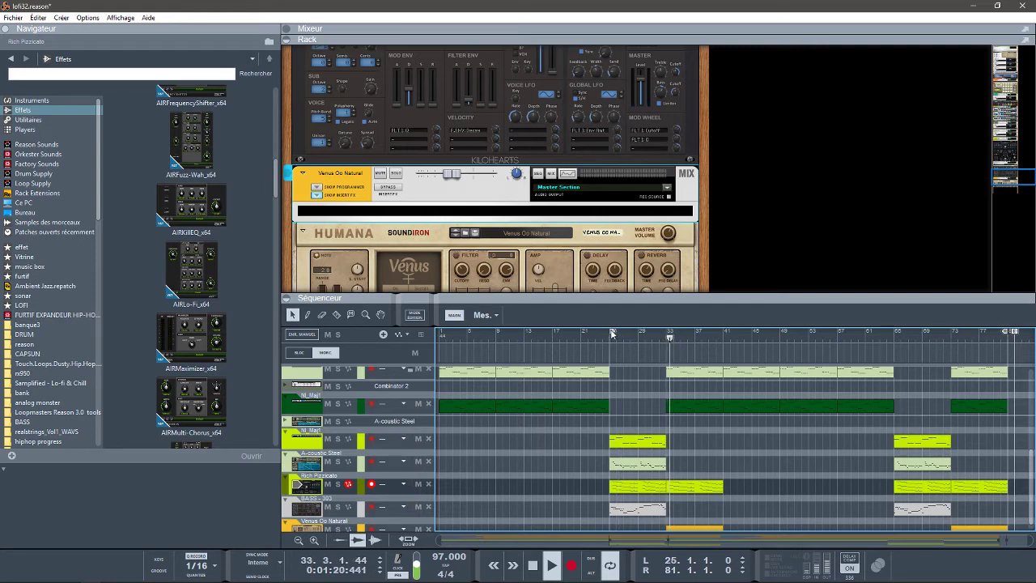
left_click_drag(612, 332, 670, 334)
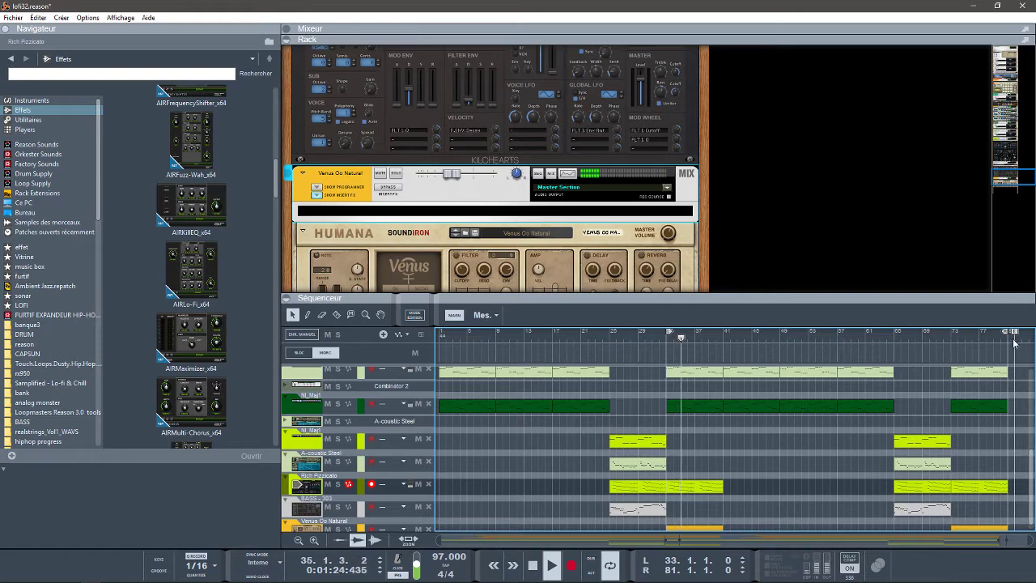
left_click_drag(1006, 333, 720, 334)
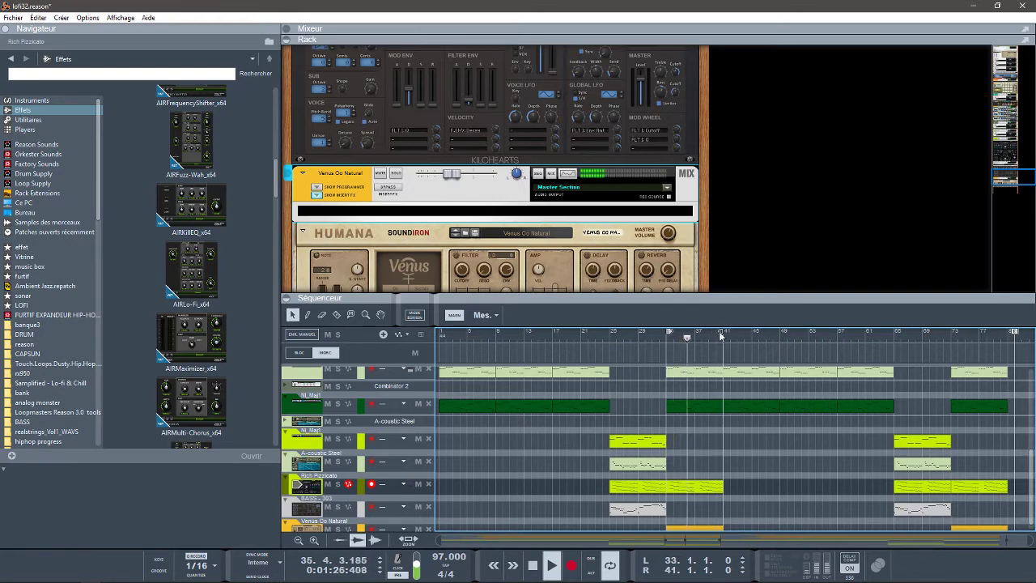
left_click(396, 173)
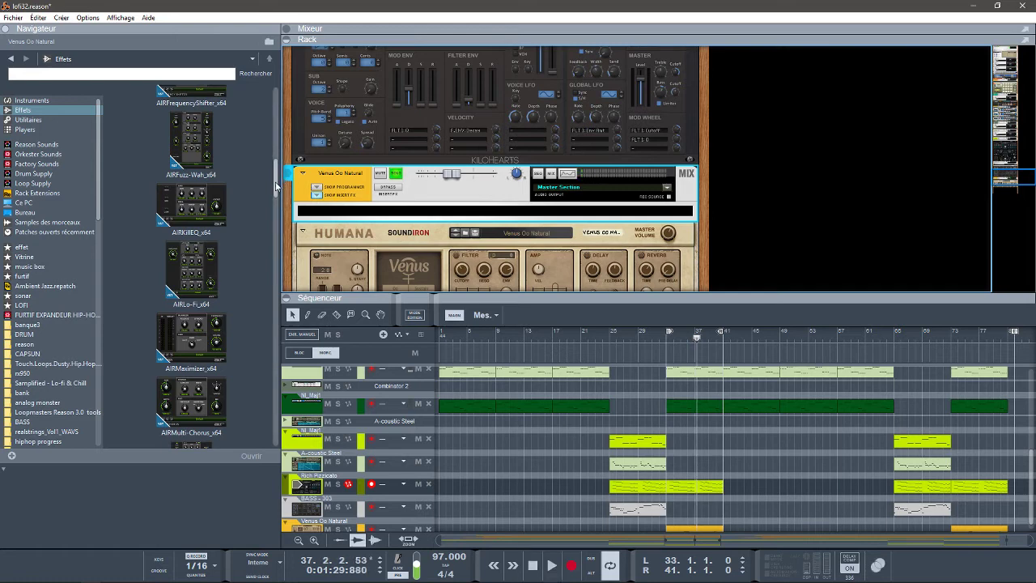
Insert AIRPumper_x64 on the Venus Oo Natural channel and open its window in the empty area beside the rack
left_click_drag(278, 187, 279, 208)
scroll(183, 180, "down", 5)
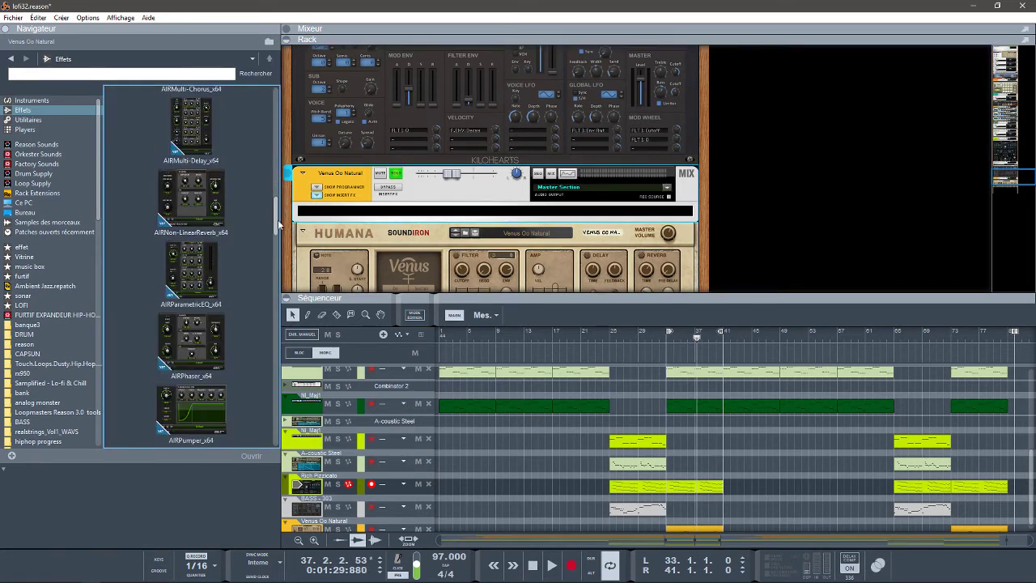
left_click(182, 179)
left_click_drag(183, 179, 510, 212)
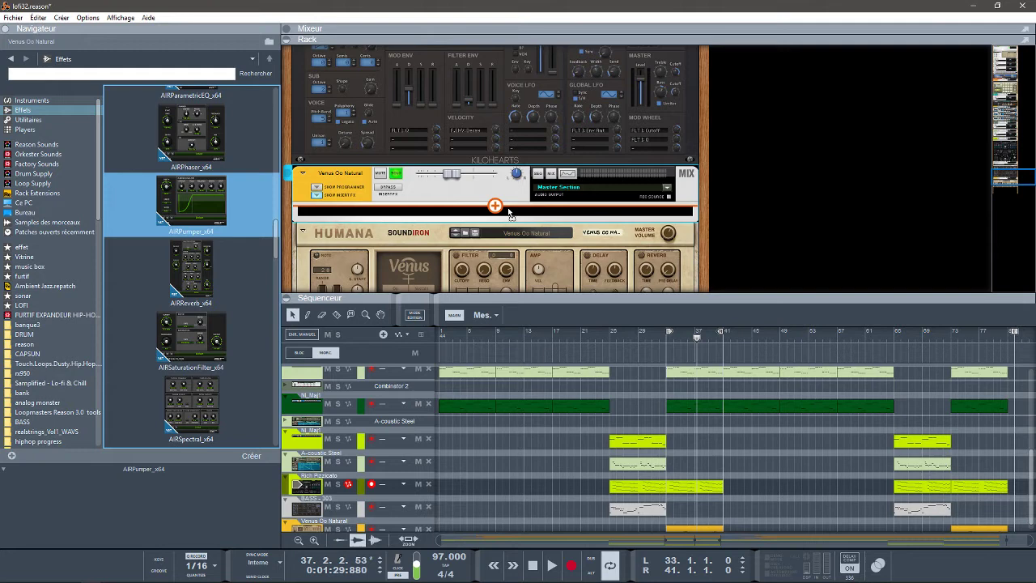
left_click_drag(510, 212, 507, 207)
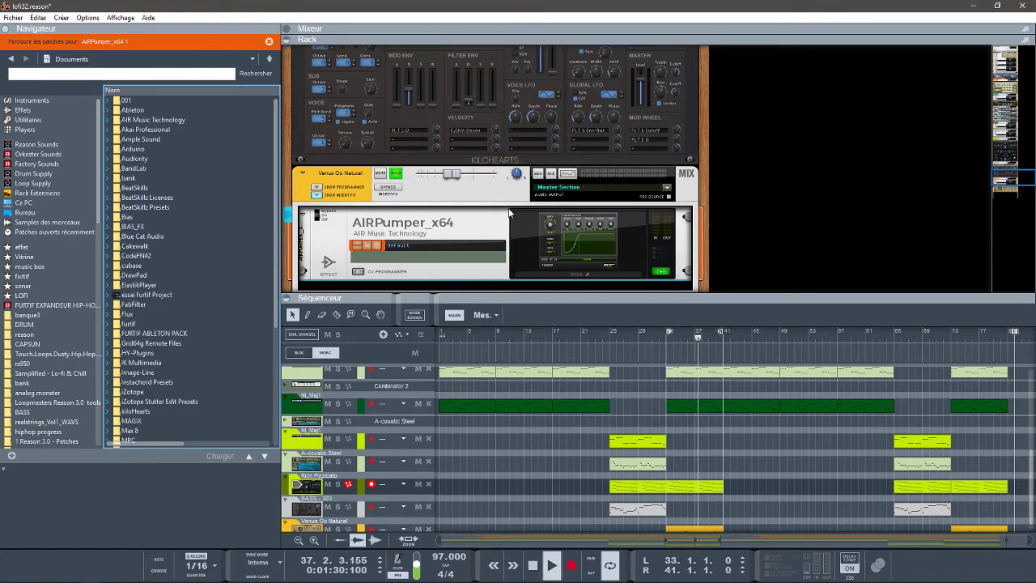
left_click(570, 275)
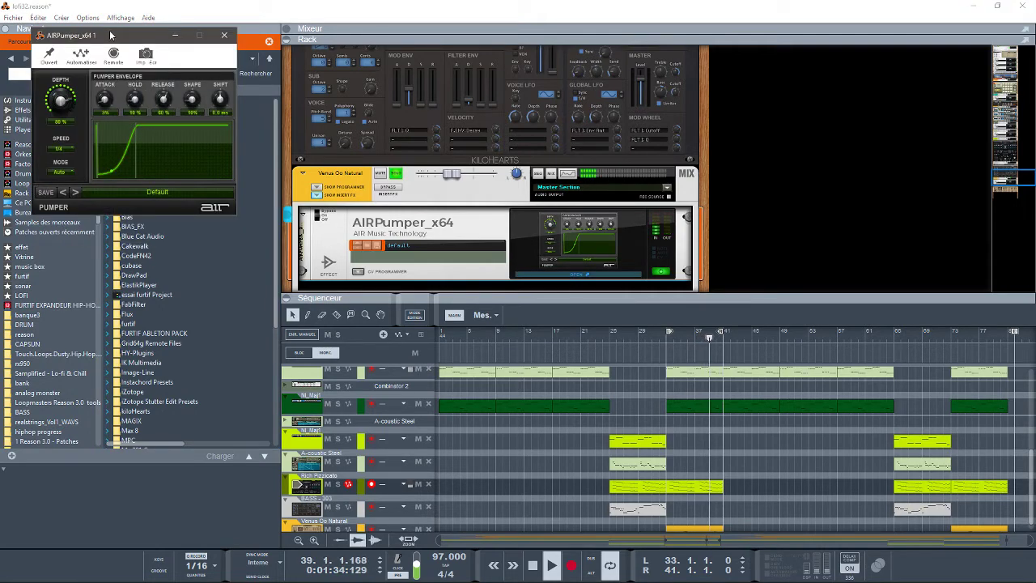
left_click_drag(111, 35, 840, 66)
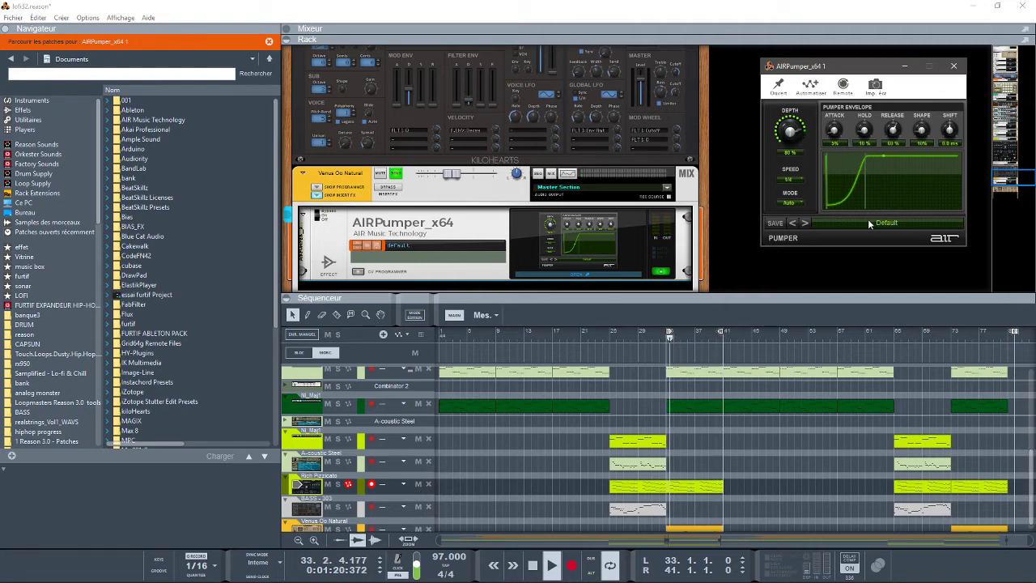
Browse the Pumper preset list and step through the presets to 03 Slow- Two Beat Rev during playback
left_click(803, 220)
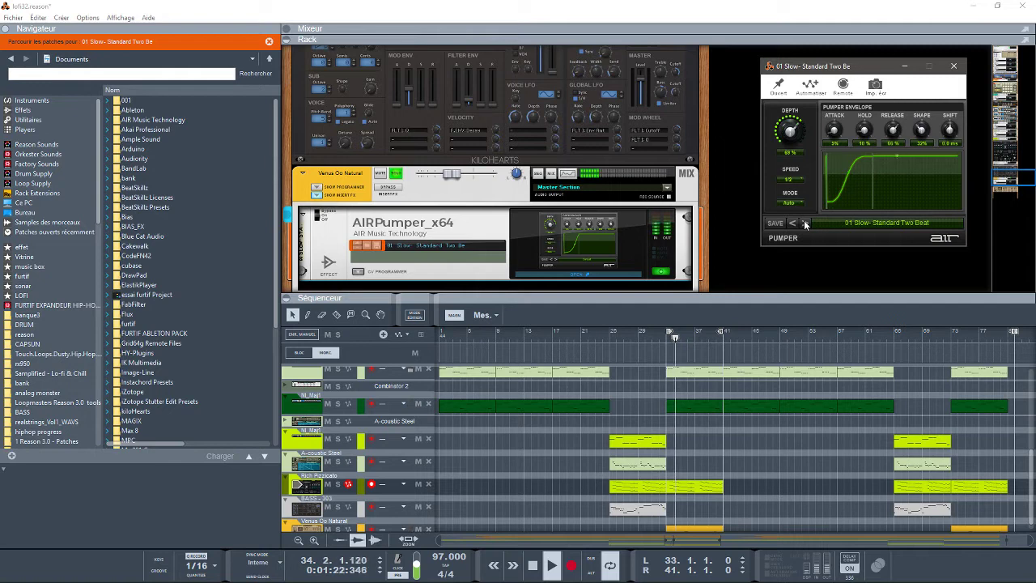
left_click(910, 221)
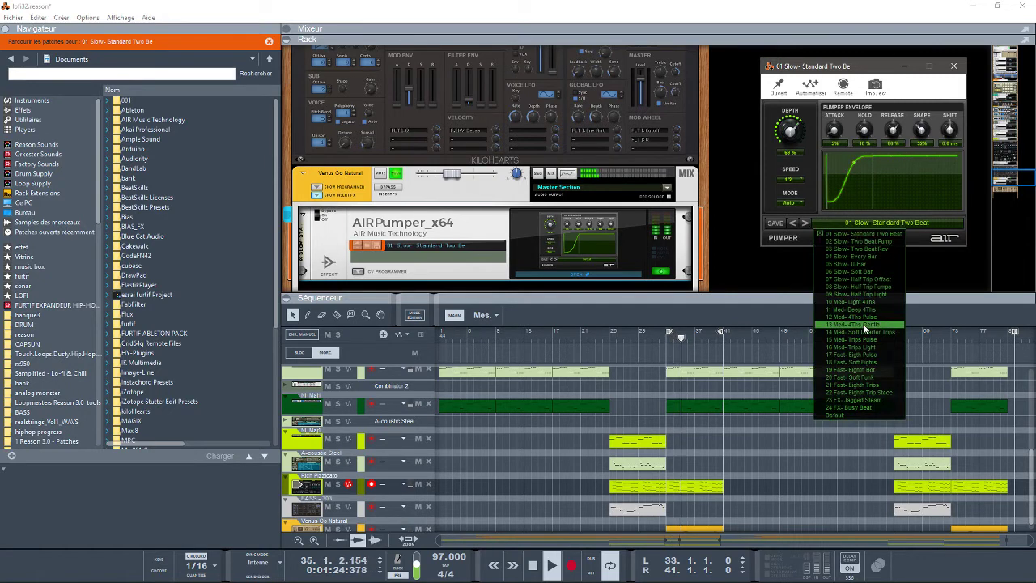
left_click(804, 224)
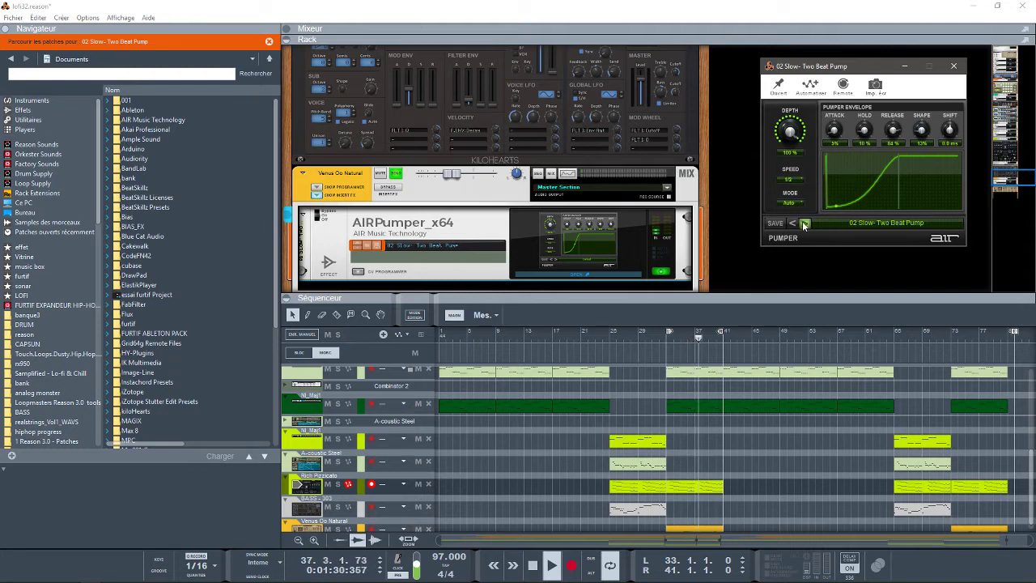
left_click(804, 224)
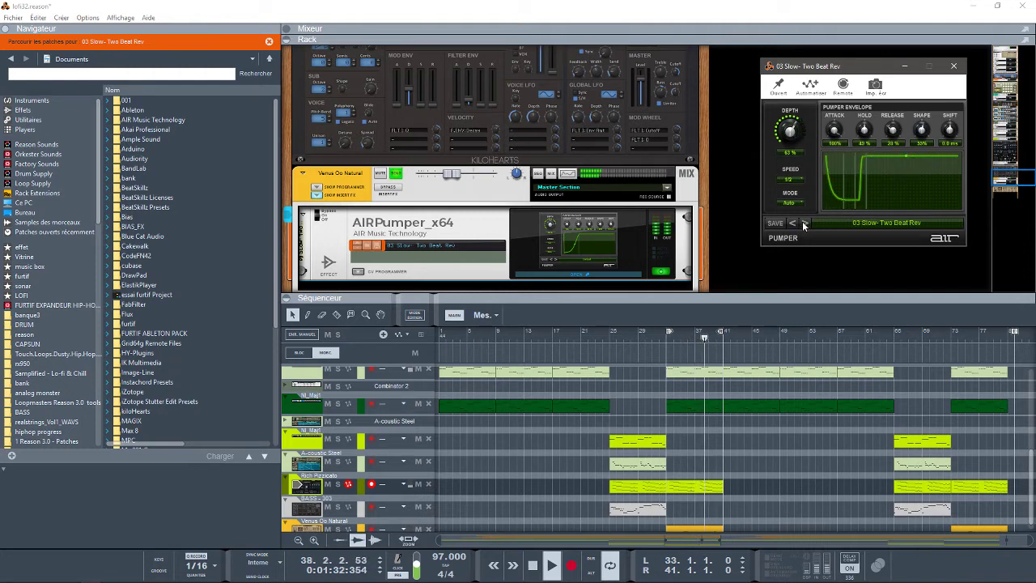
Switch the Pumper to preset 04 Slow- Every Bar, stop playback and view the available Mode options
left_click(804, 224)
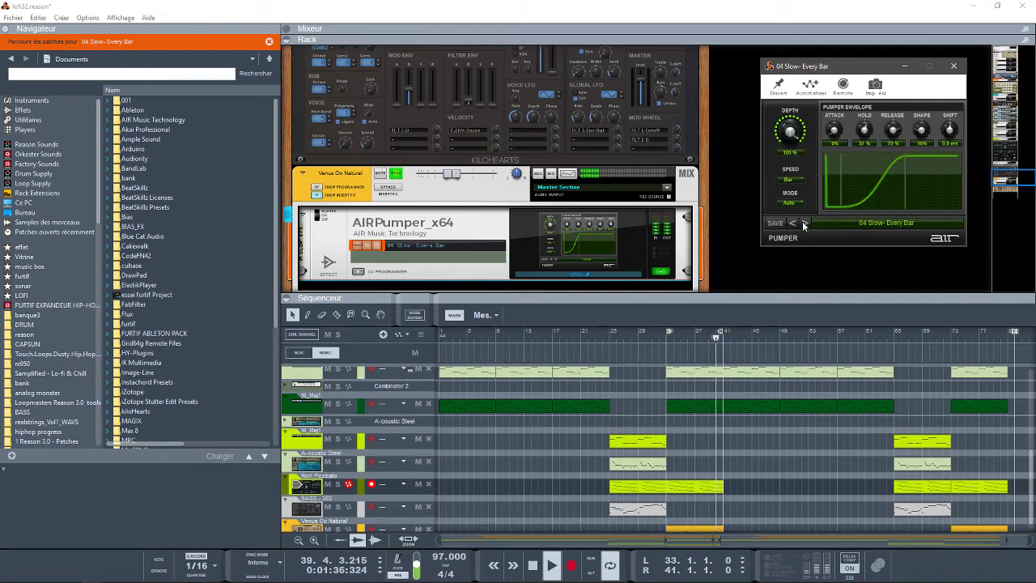
key("space")
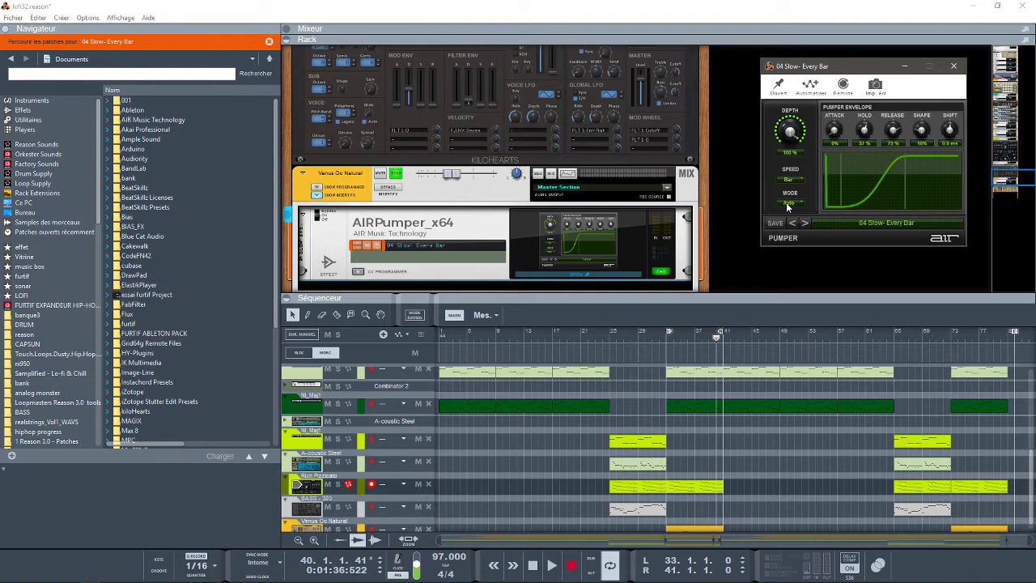
left_click(786, 204)
left_click(804, 168)
Expand the AIRPumper_x64 CV programmer and assign the Trigger parameter to CV 1
right_click(640, 231)
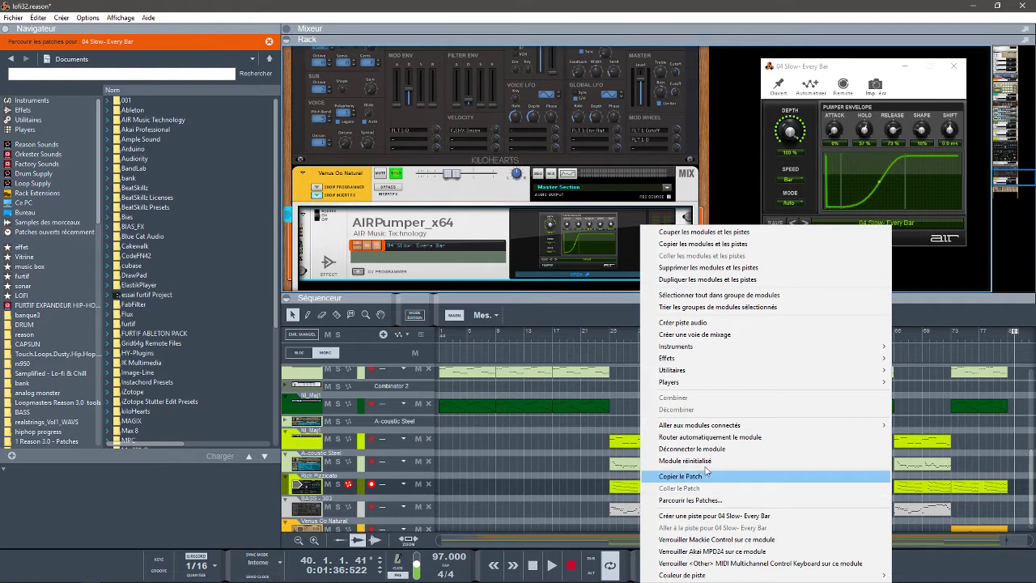
left_click(931, 251)
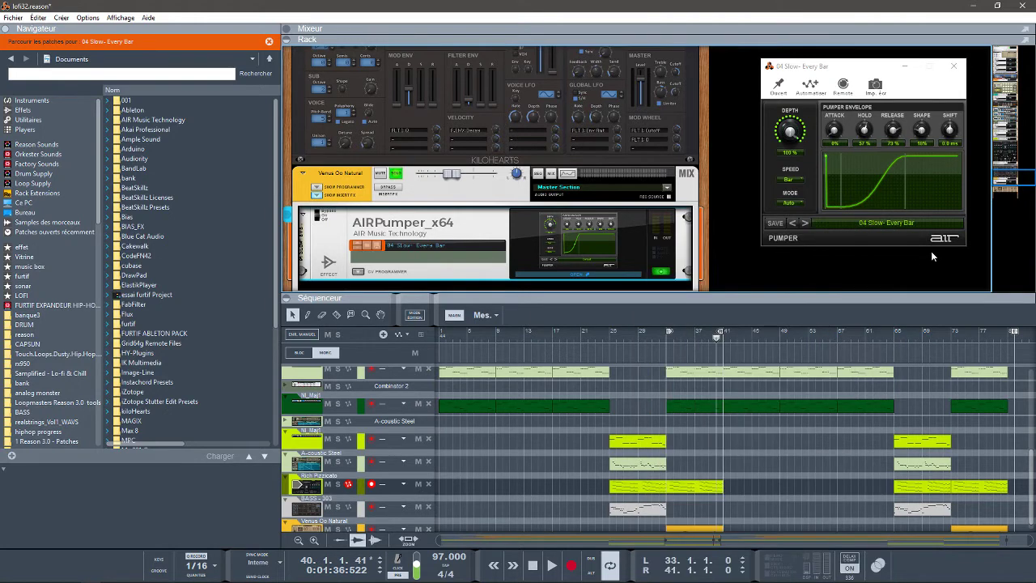
left_click(587, 273)
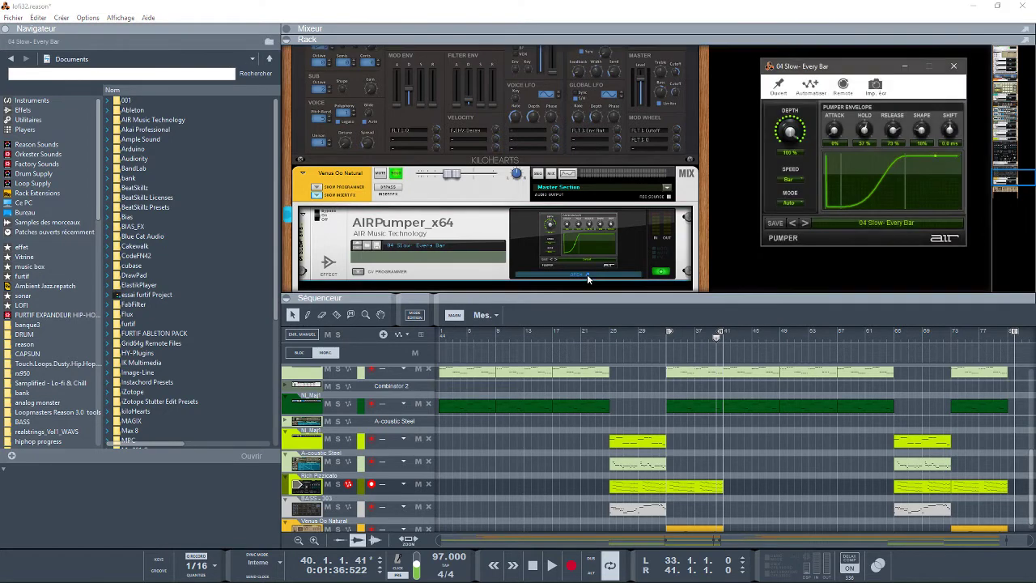
left_click(356, 272)
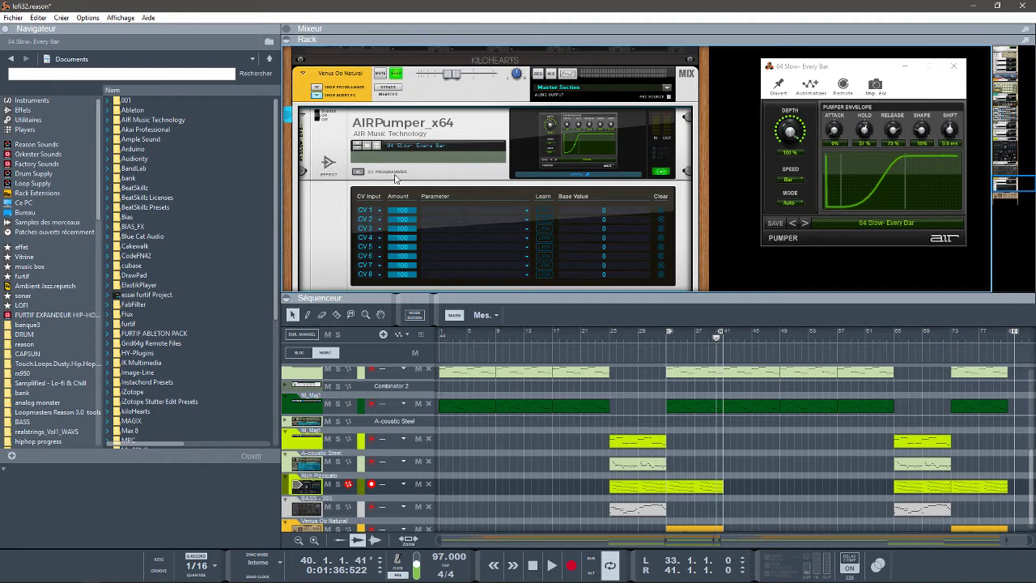
left_click(453, 211)
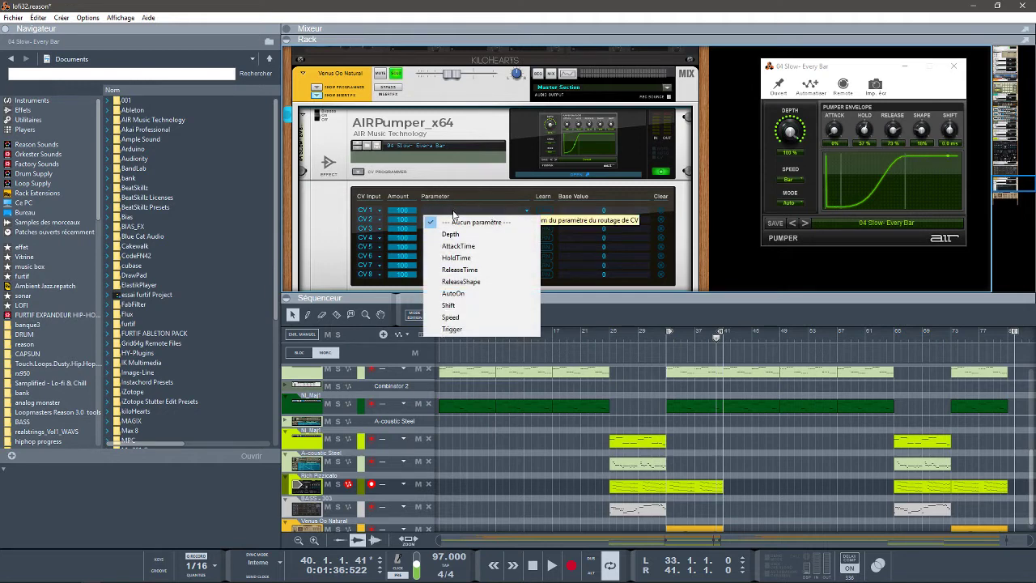
left_click(453, 330)
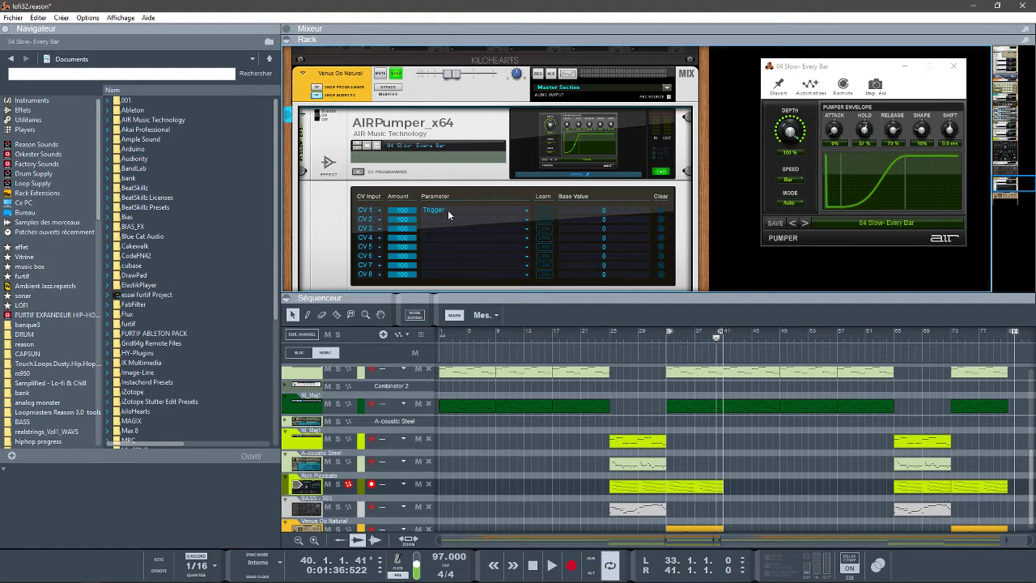
Cable the pad 1 gate output of the Kong drum device to AIRPumper_x64's modulation CV input 1 on the back of the rack
key("Tab")
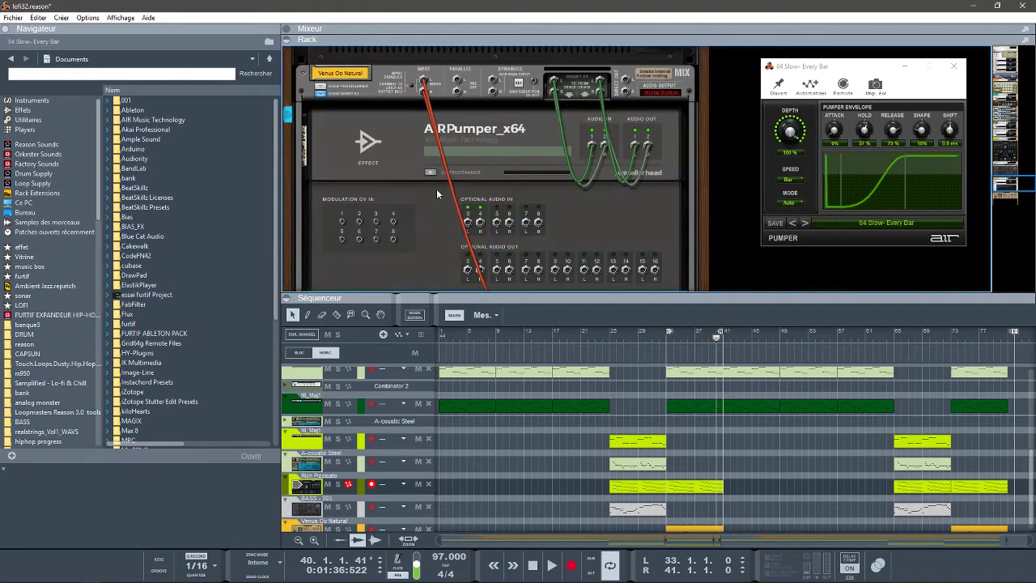
left_click_drag(997, 188, 969, 97)
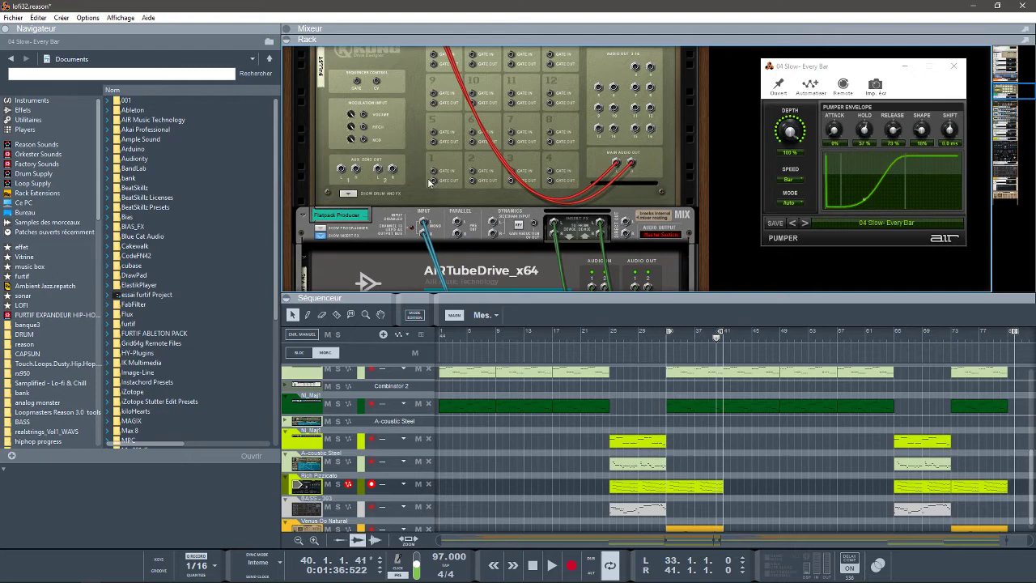
left_click_drag(433, 181, 340, 203)
key("Tab")
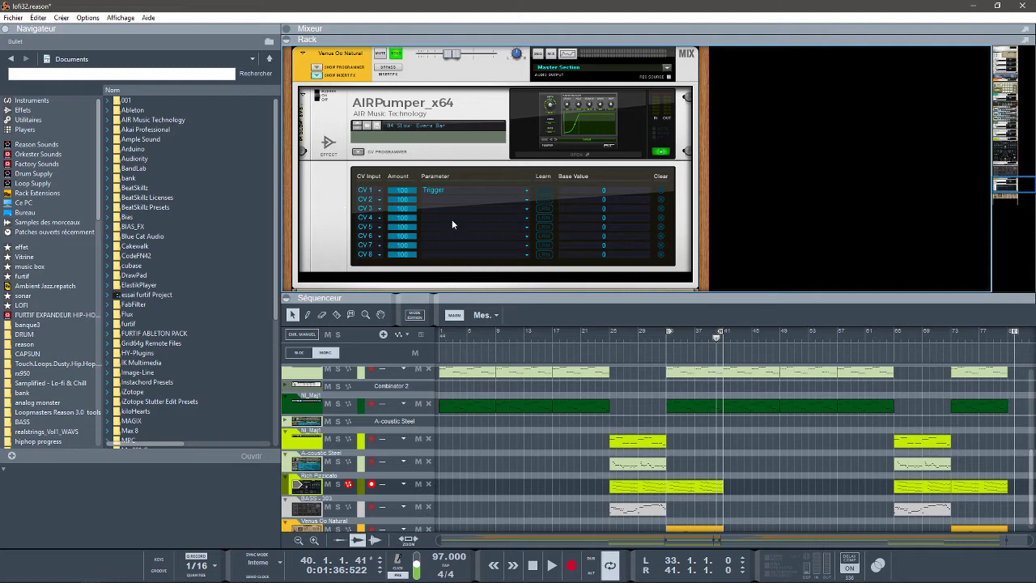
Reopen the Pumper window, set its Mode to By MIDI and start playback
left_click(589, 155)
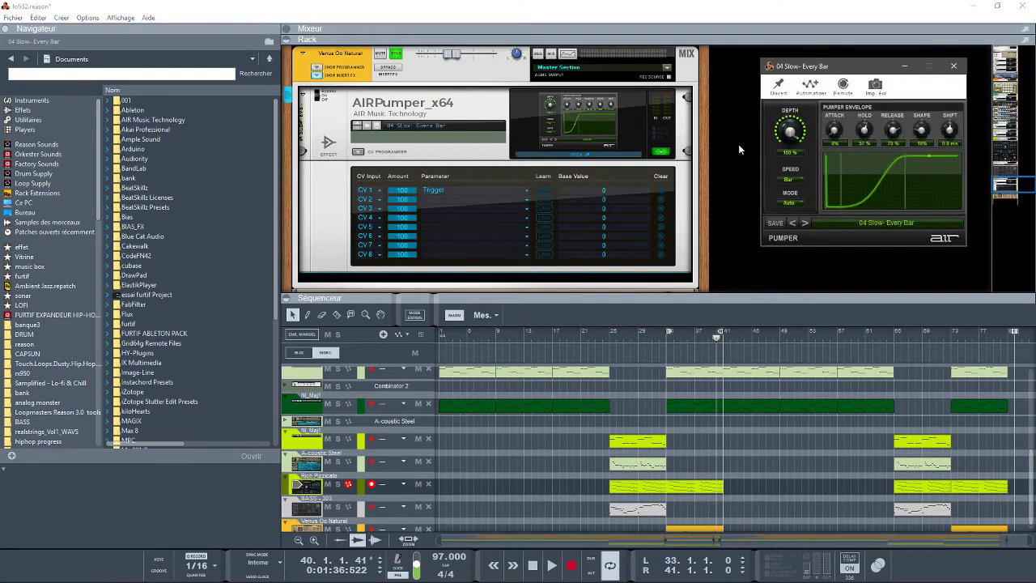
left_click(791, 202)
left_click(793, 210)
key("space")
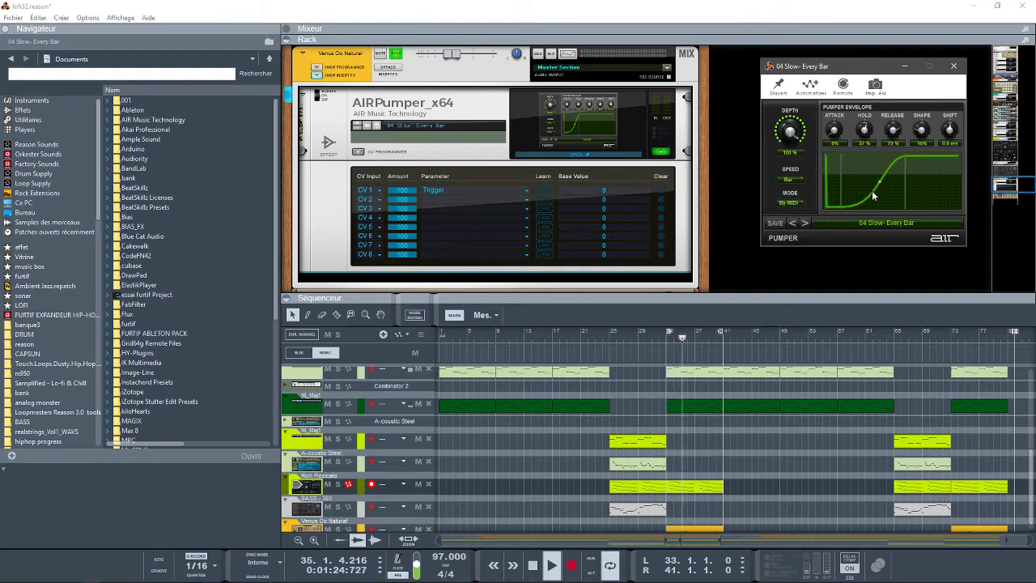
Try Pumper preset 05 Slow- U-Bar, load 01 Slow- Standard Two Beat and set its Mode to By MIDI
left_click(804, 222)
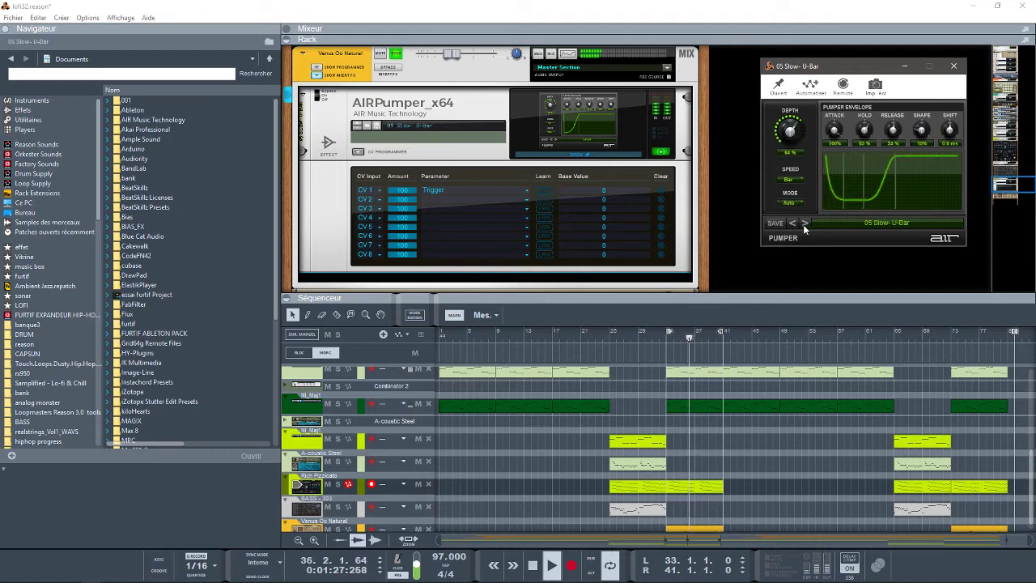
left_click(877, 224)
left_click(867, 234)
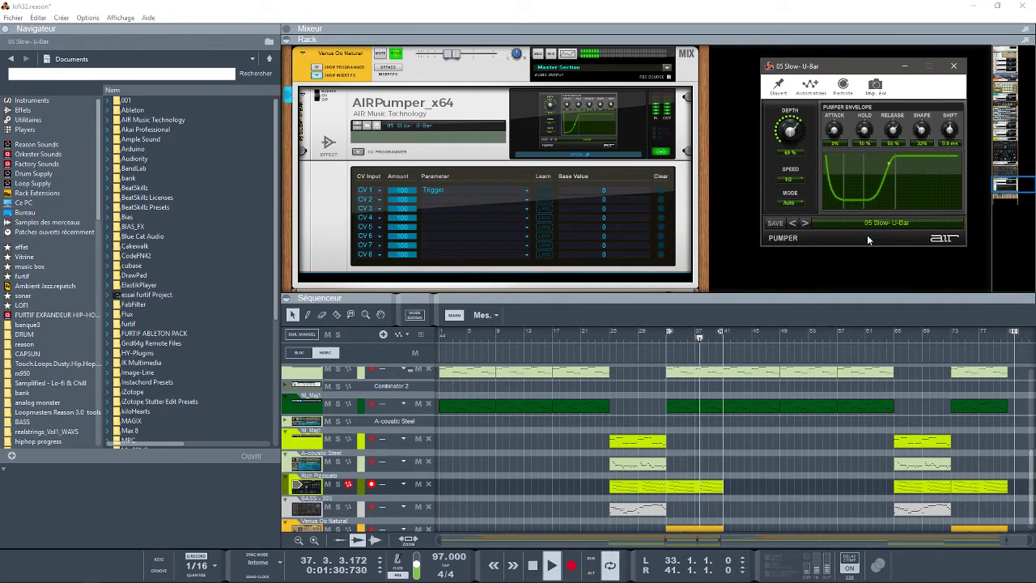
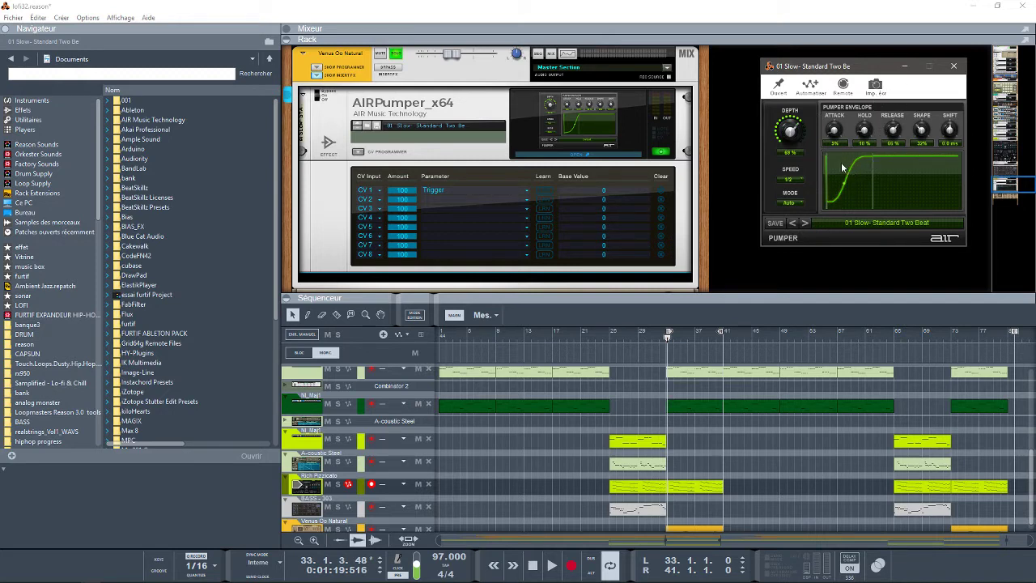
left_click(790, 204)
left_click(792, 223)
Check the CV 1 parameter assignment and the cable at AIRPumper_x64's modulation CV input on the back of the rack
left_click(461, 189)
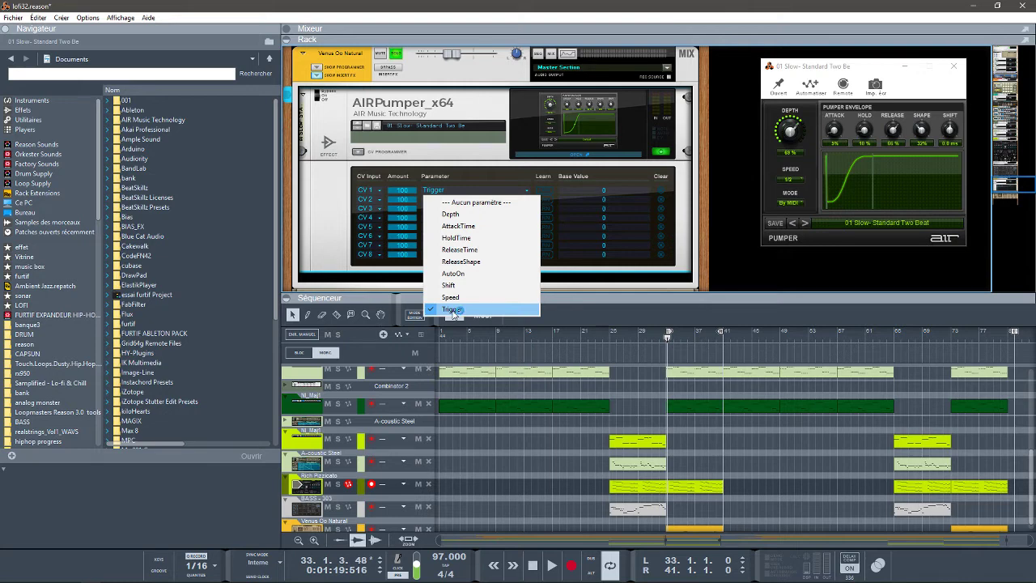
left_click(697, 231)
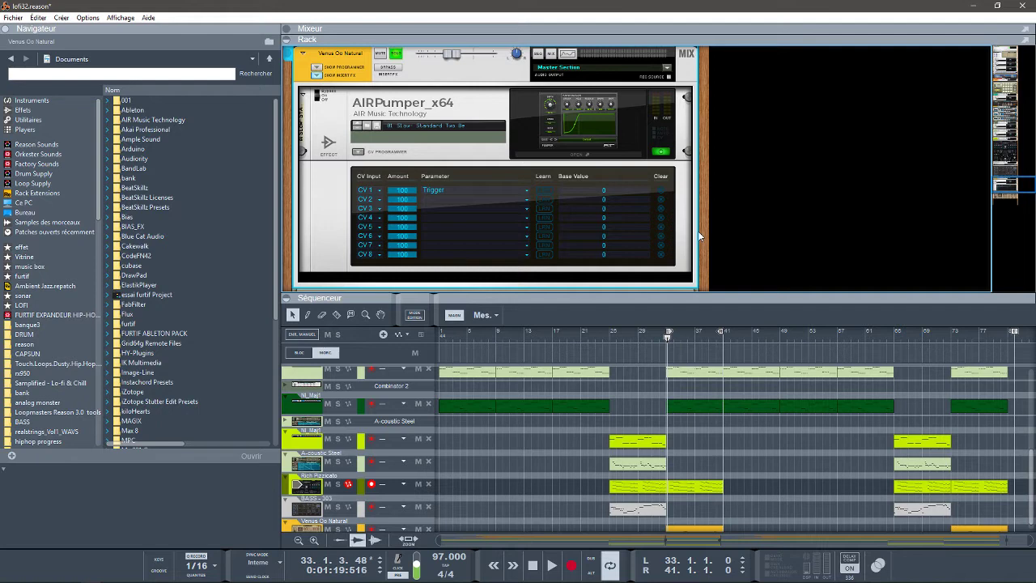
key("Tab")
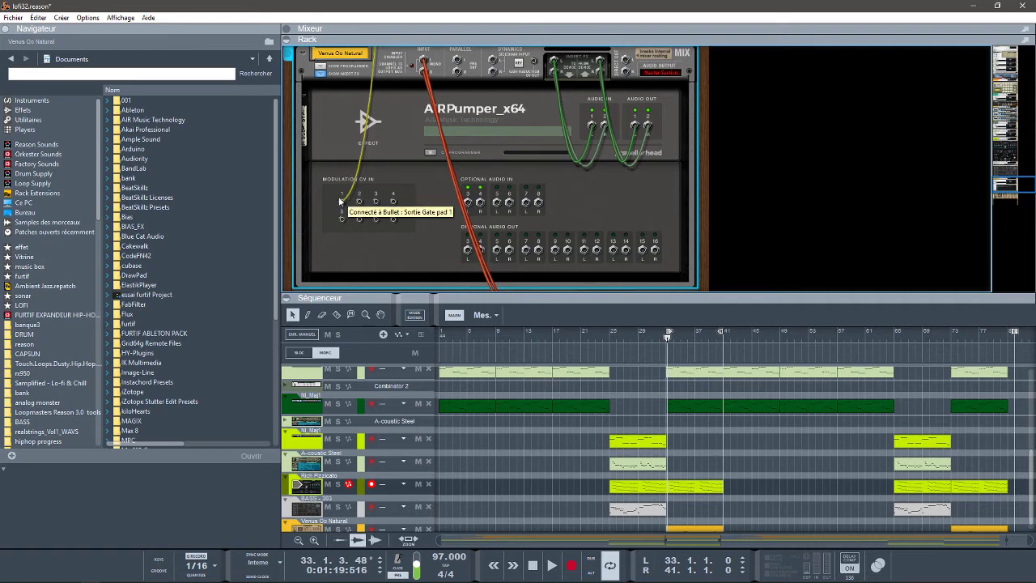
key("Tab")
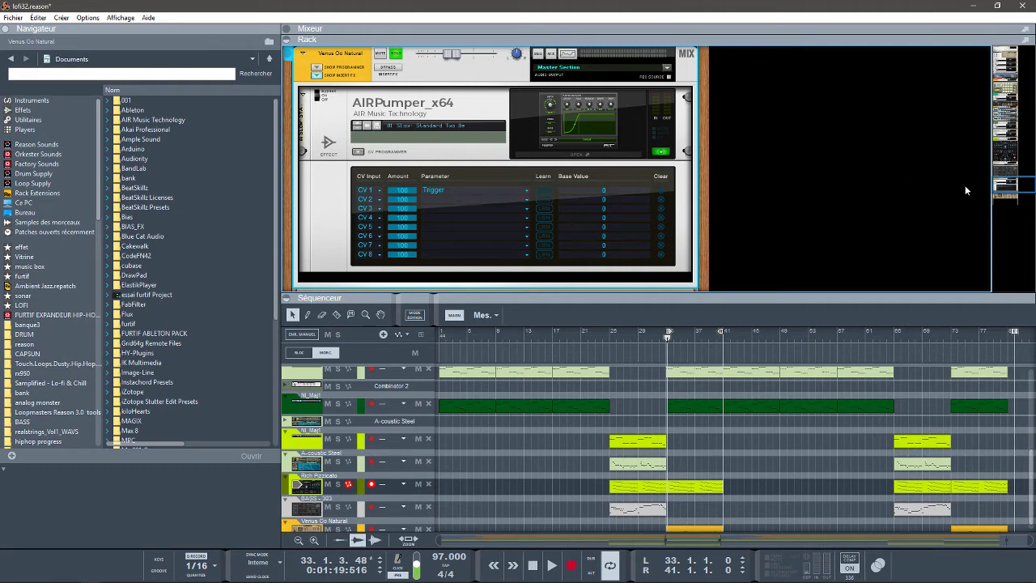
Delete AIRPumper_x64 from the Venus Oo Natural channel's insert effects
mouse_move(1018, 185)
left_mouse_down()
mouse_move(1018, 196)
mouse_move(1013, 178)
left_mouse_up()
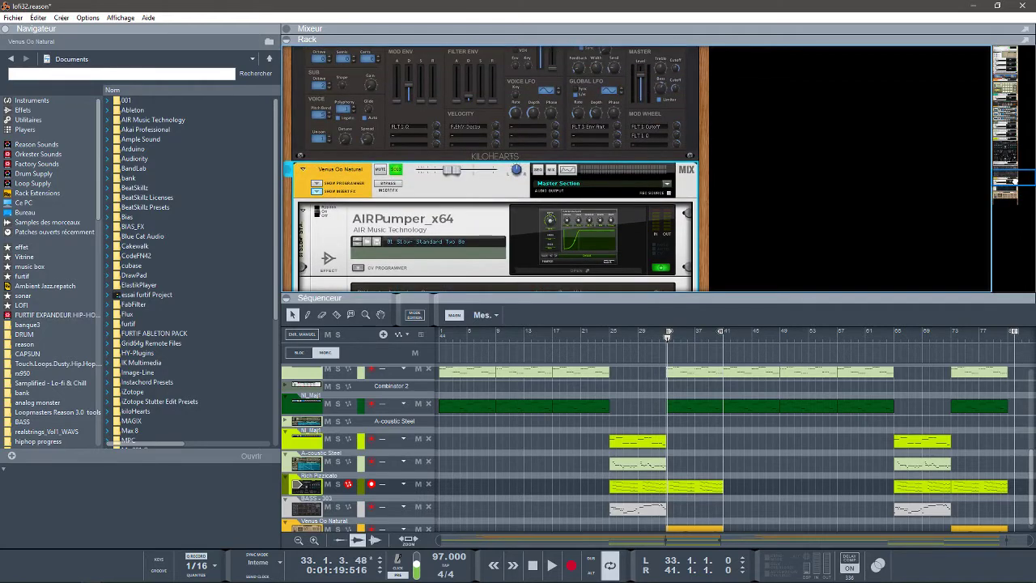
left_click(467, 222)
key("Delete")
key("Return")
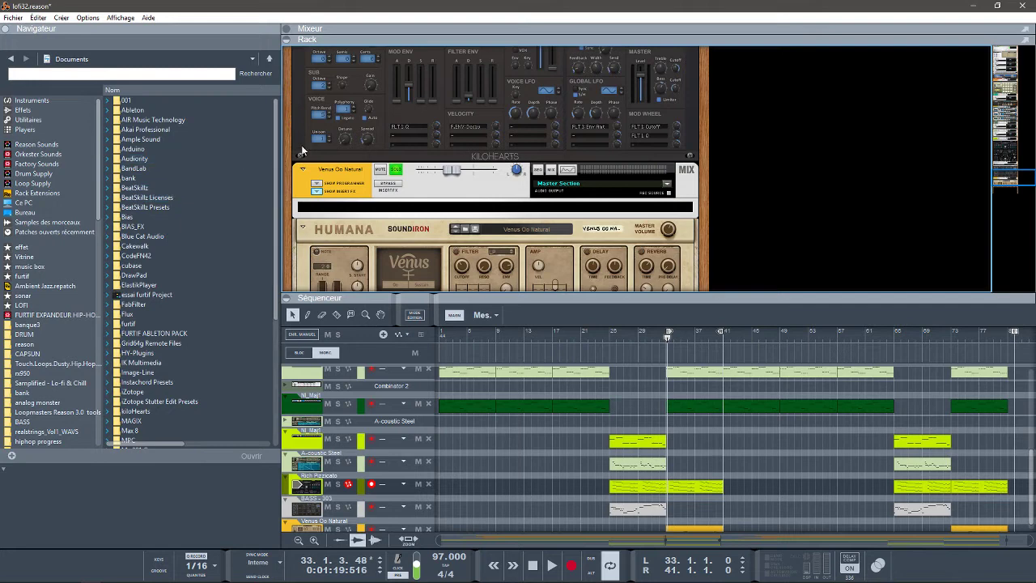
Insert AIRChorus_x64 on the Venus Oo Natural channel, start playback, and place its window in the empty area beside the rack
left_click(60, 110)
mouse_move(215, 160)
left_mouse_down()
mouse_move(485, 212)
mouse_move(465, 209)
mouse_move(470, 217)
left_mouse_up()
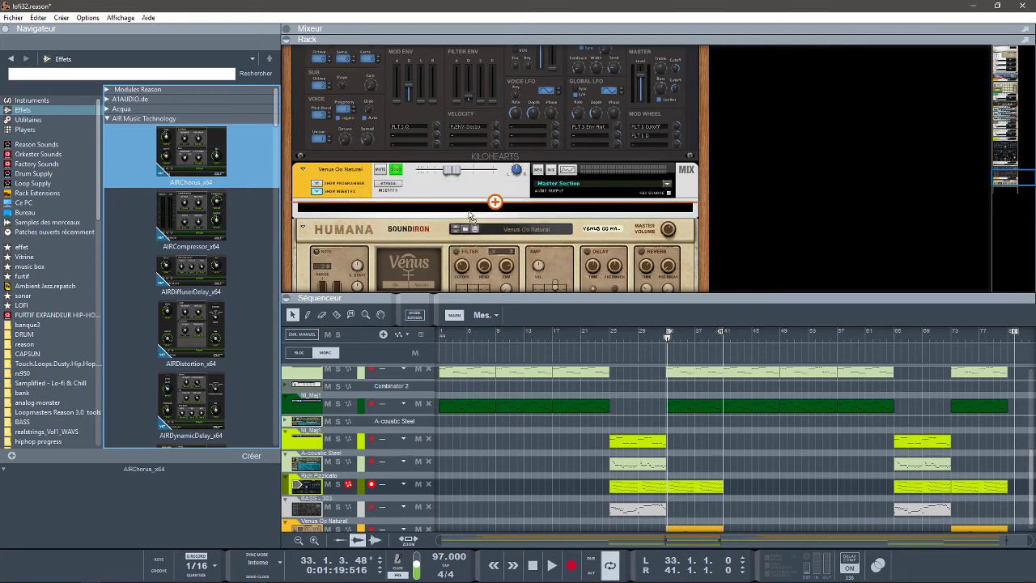
left_click_drag(470, 217, 466, 214)
key("space")
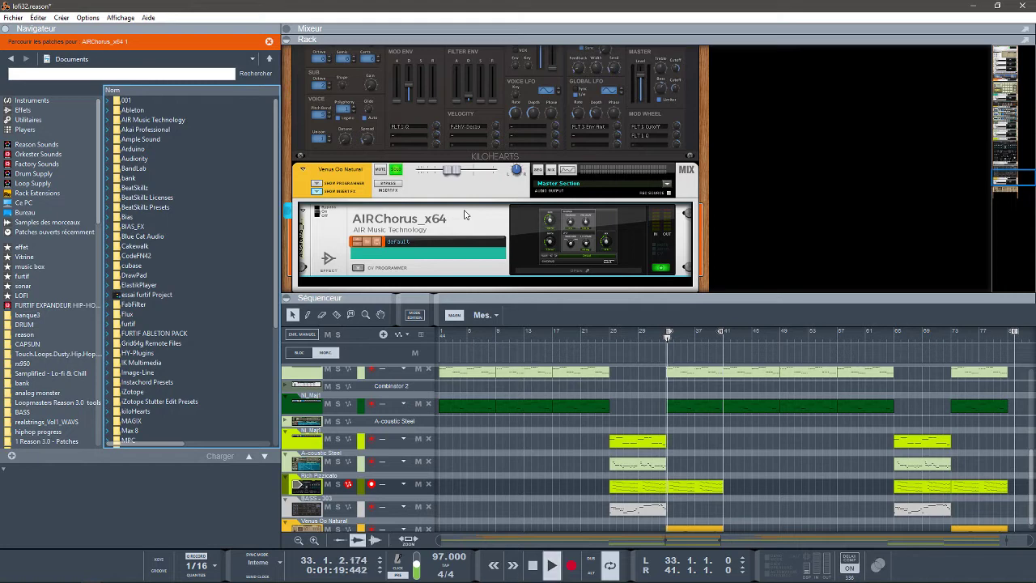
left_click(544, 267)
left_click_drag(112, 38, 839, 68)
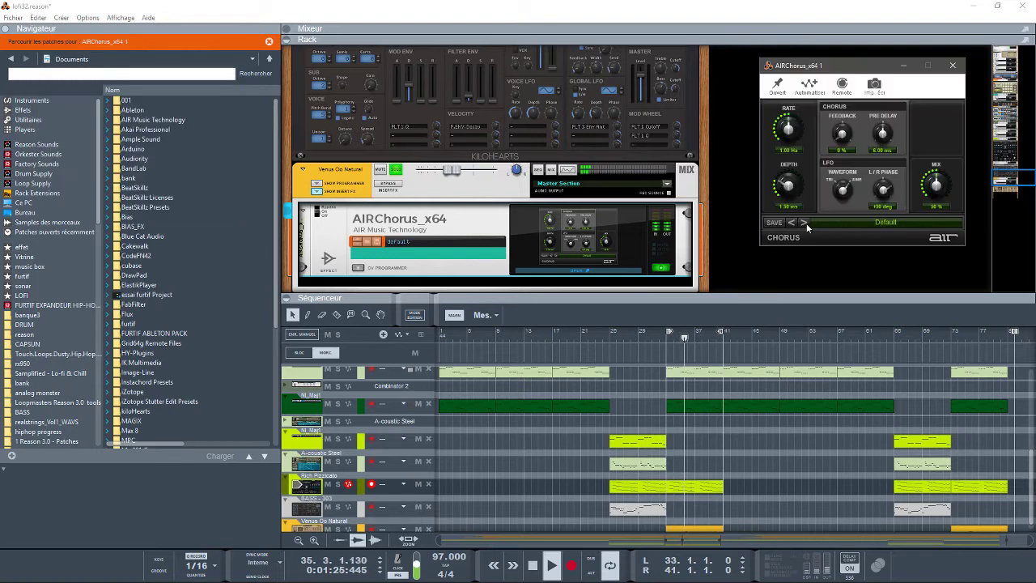
Load the Chorus preset 02 Riches and raise its rate to 2.43 Hz and feedback to 71 %, with more pre-delay and mix
left_click(840, 219)
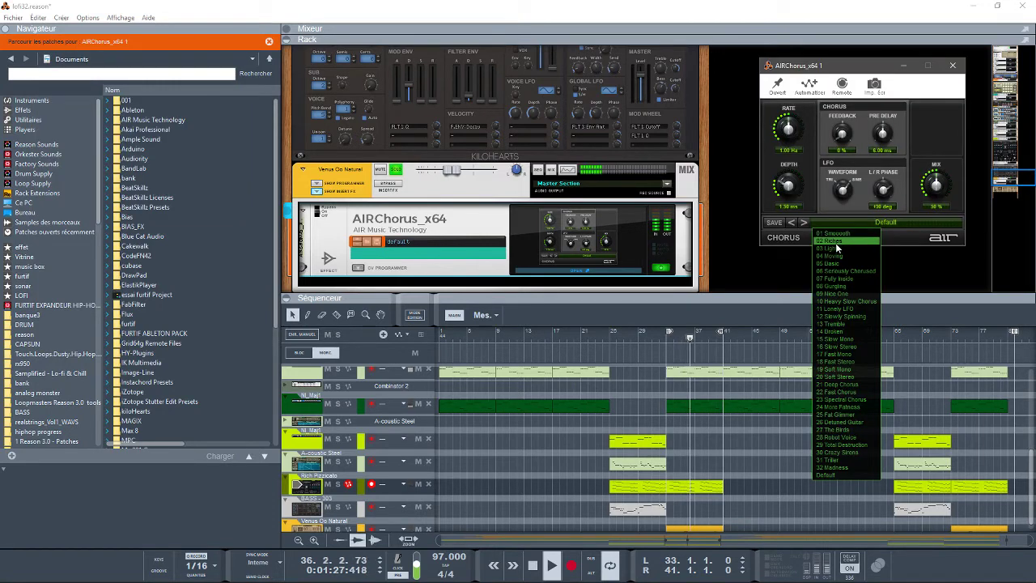
left_click(835, 242)
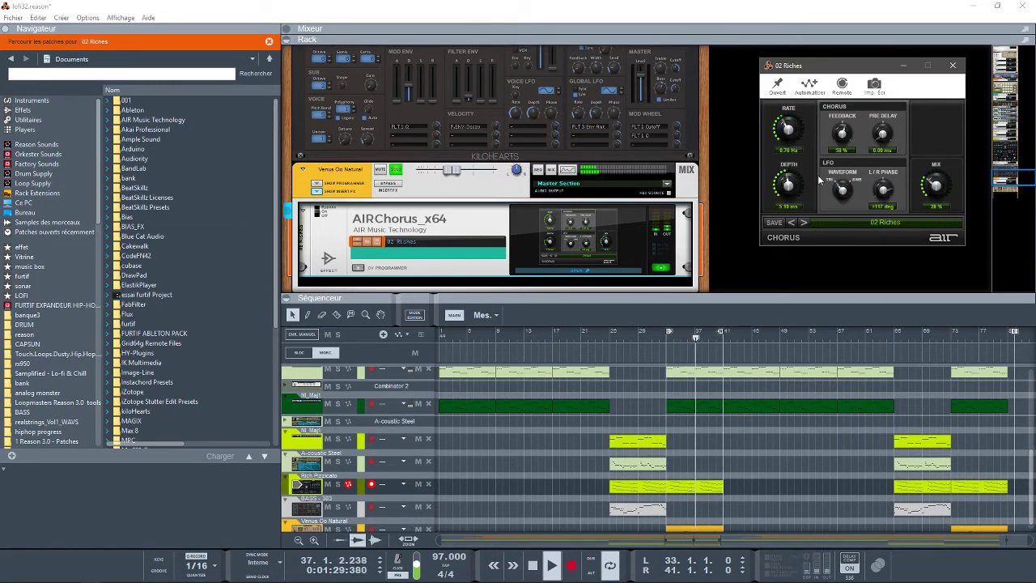
left_click_drag(787, 132, 781, 91)
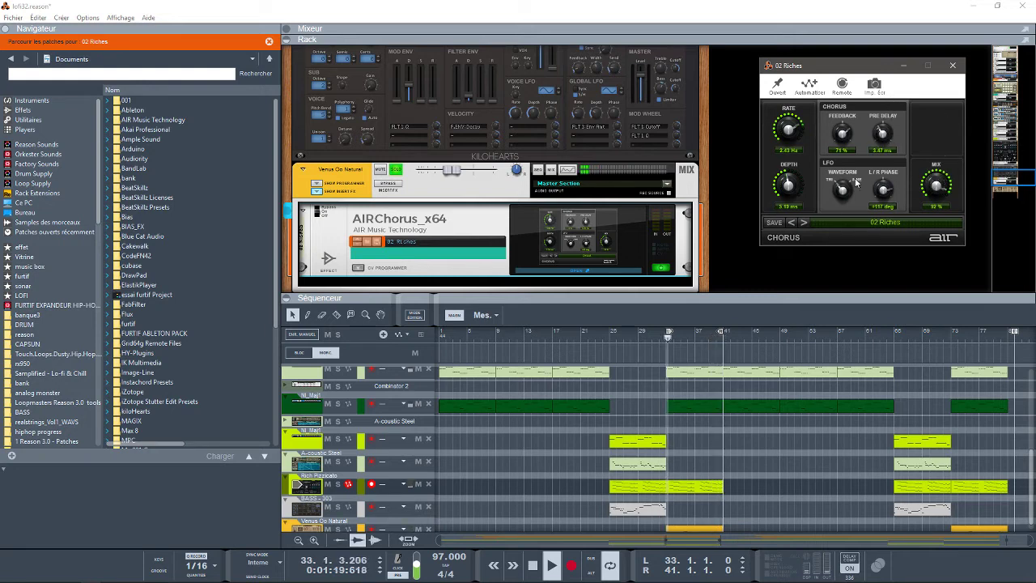
Step through the Chorus presets from 03 Light to 07 Fully Inside during playback, raising the mix on 05 Basic
left_click(802, 222)
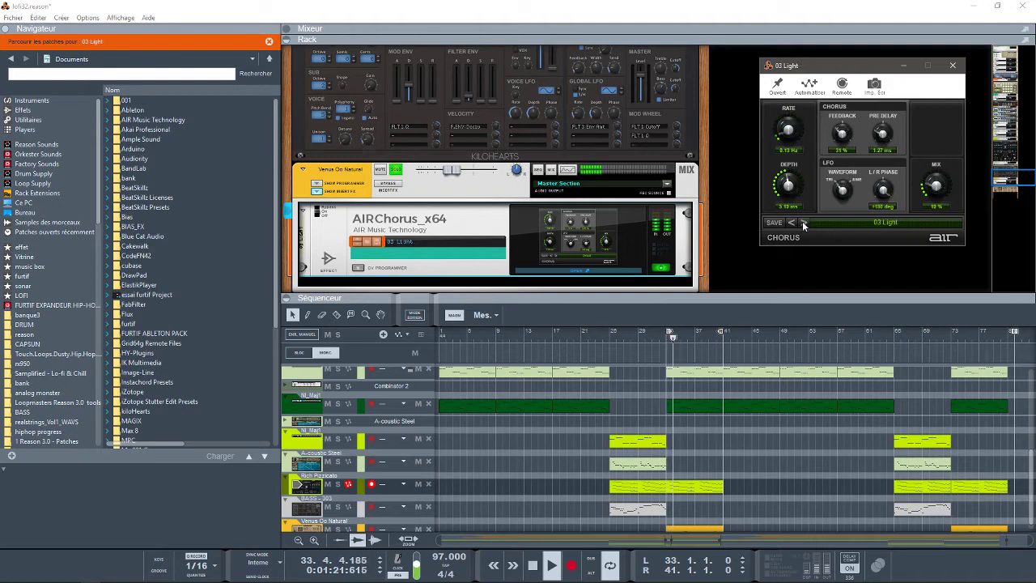
left_click(802, 222)
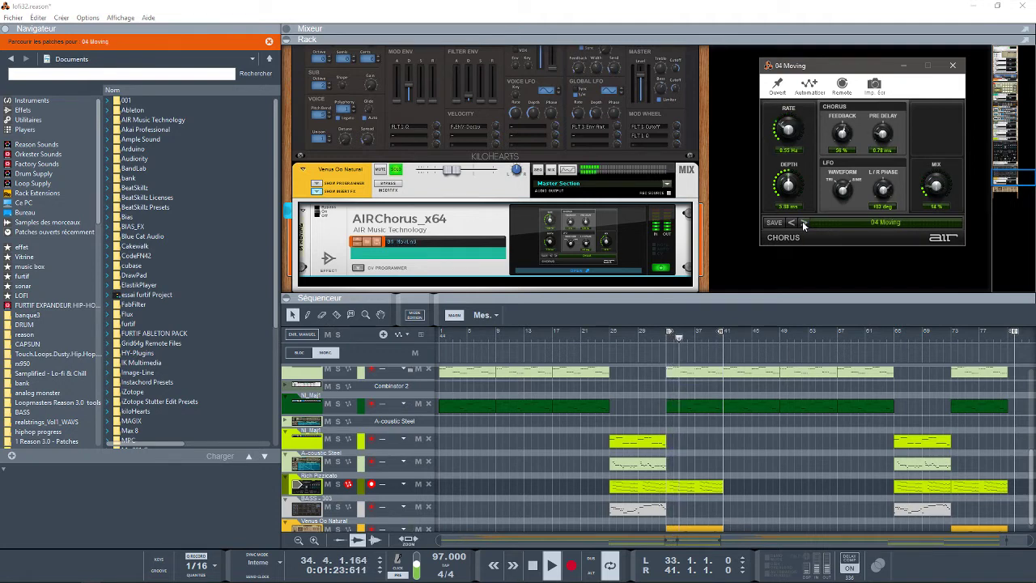
left_click(802, 222)
left_click_drag(935, 186, 934, 165)
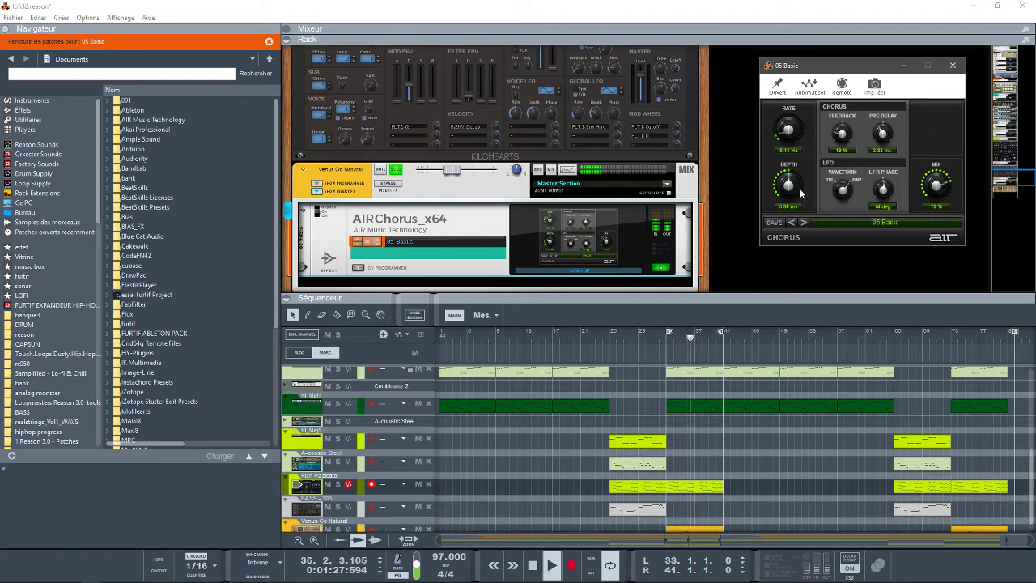
left_click(803, 222)
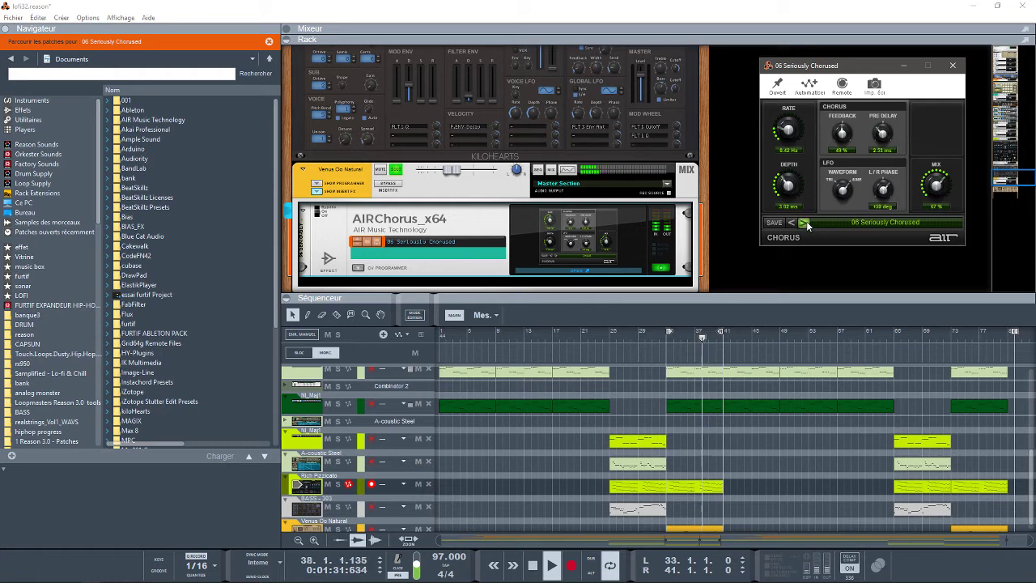
left_click(804, 222)
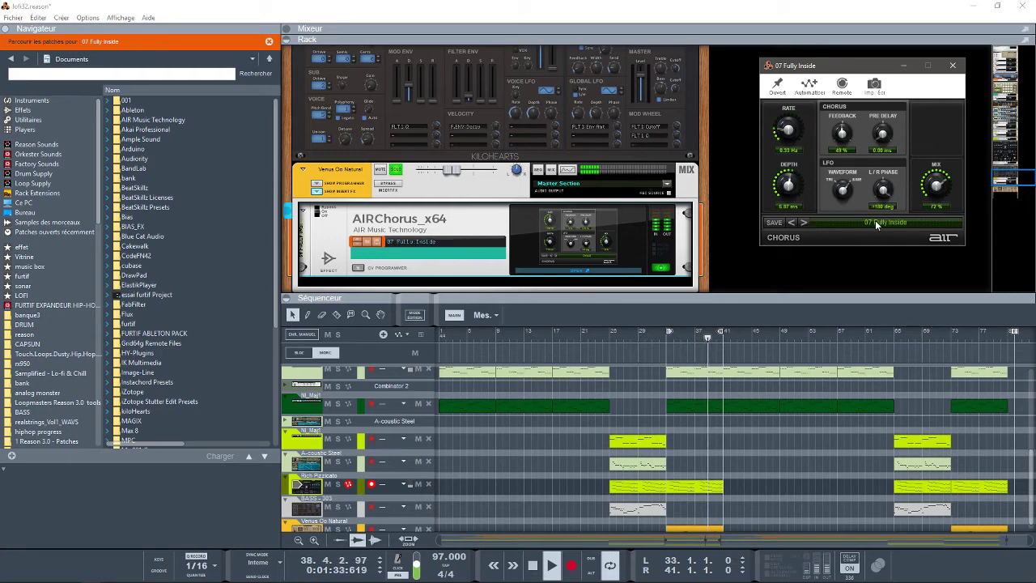
Stop playback and delete AIRChorus_x64 from the Venus Oo Natural channel
key("space")
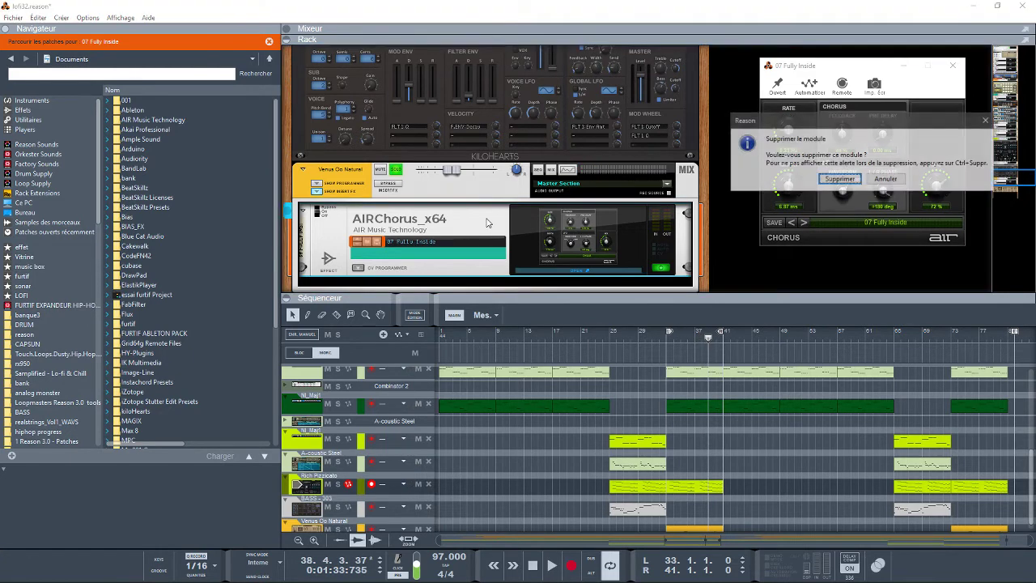
key("Delete")
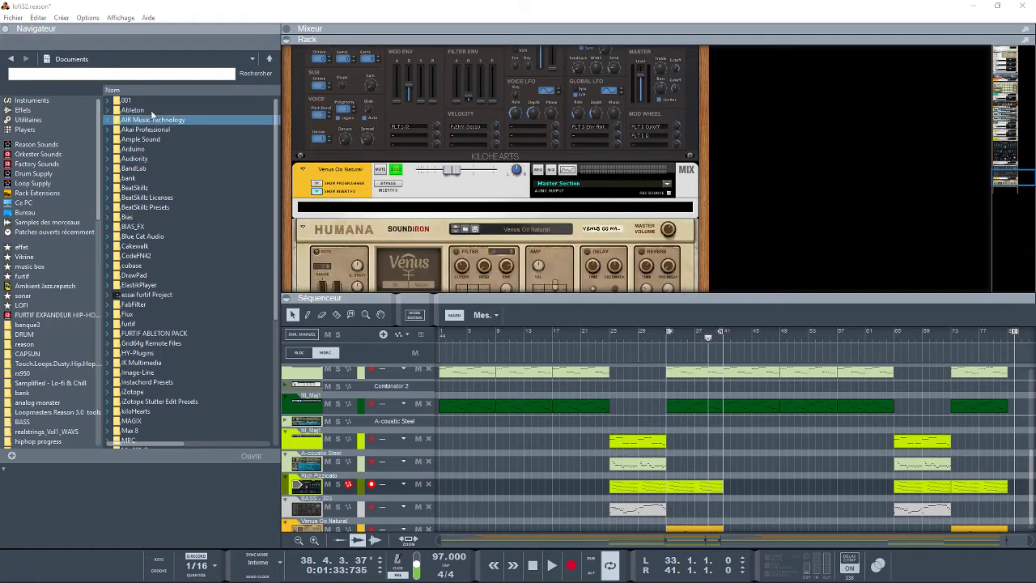
Insert AIRTalkbox_x64 on the Venus Oo Natural channel, place its window in the empty area beside the rack, and start playback
left_click(58, 112)
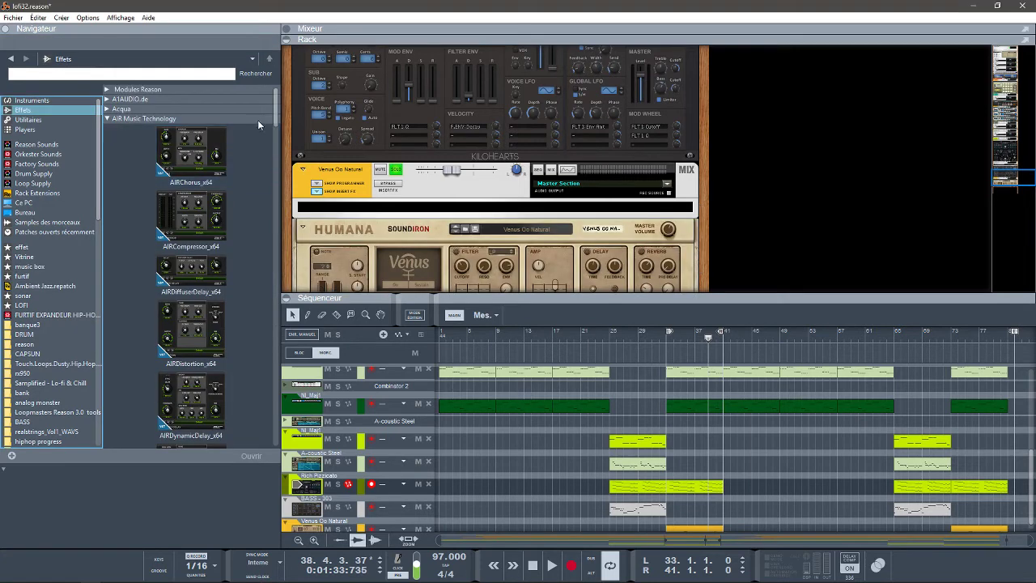
scroll(275, 140, "down", 3)
scroll(275, 139, "down", 5)
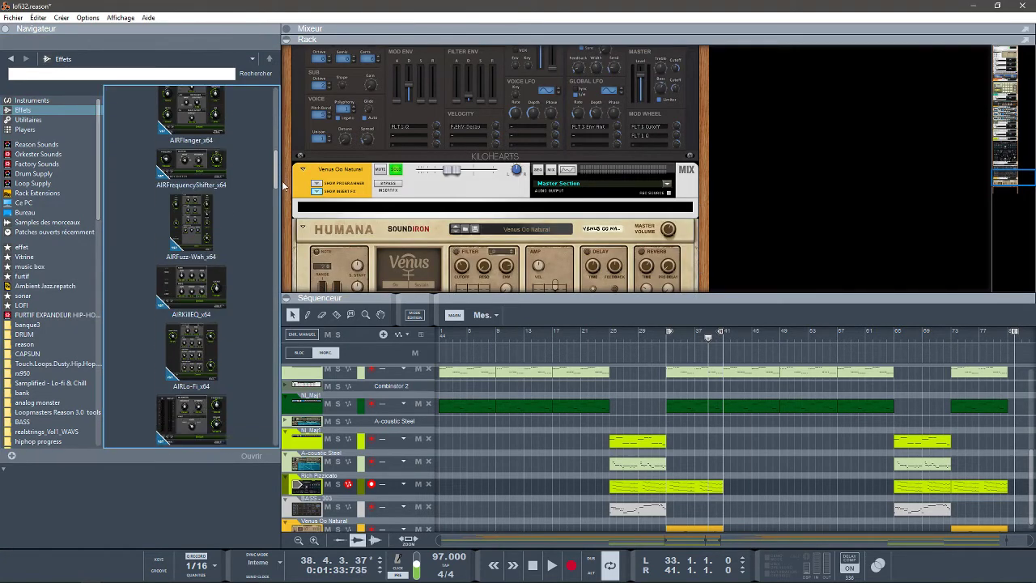
scroll(291, 214, "down", 5)
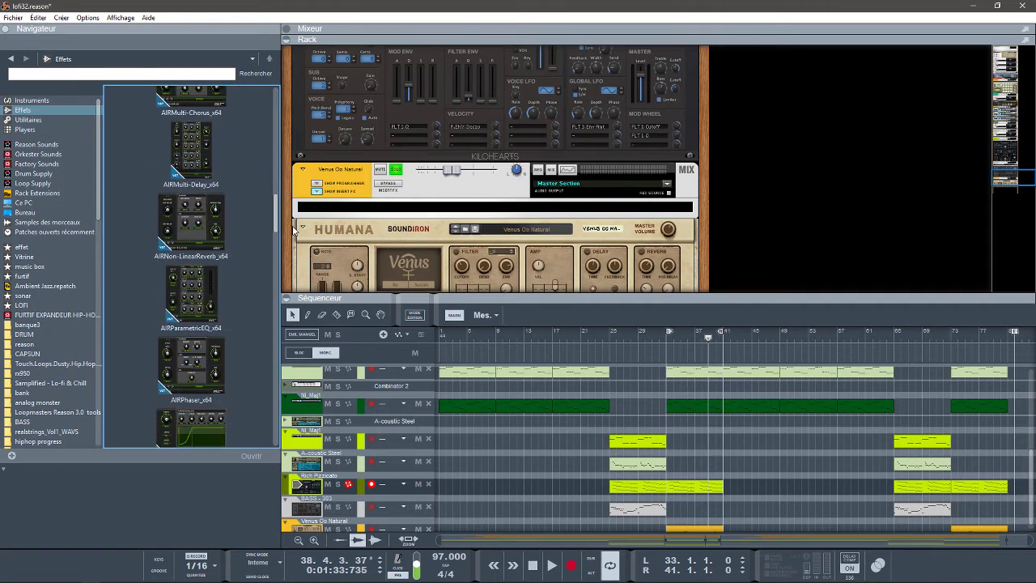
left_click_drag(297, 267, 306, 290)
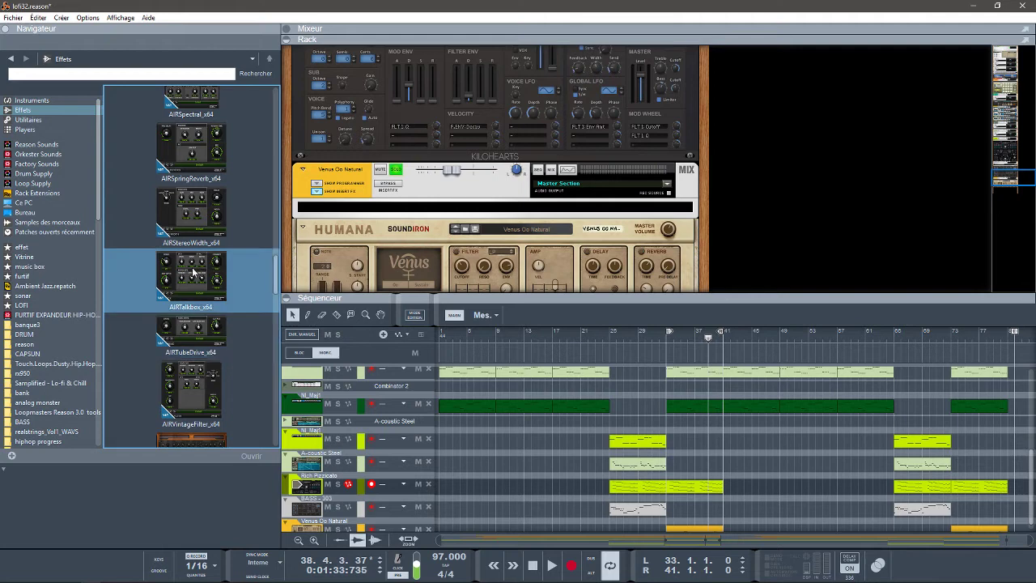
mouse_move(197, 268)
left_mouse_down()
mouse_move(221, 234)
mouse_move(422, 235)
mouse_move(432, 220)
left_mouse_up()
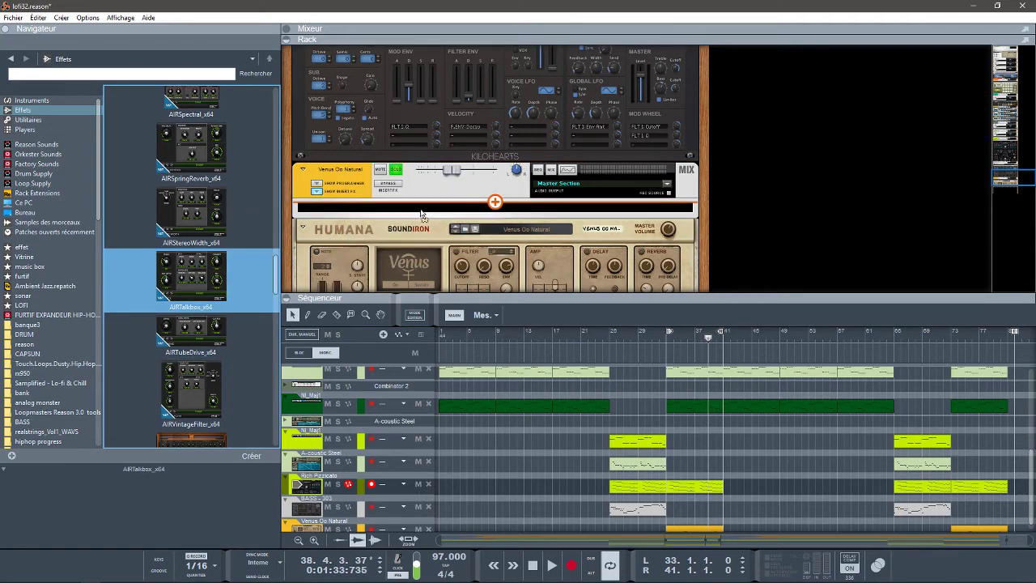
left_click_drag(422, 213, 421, 213)
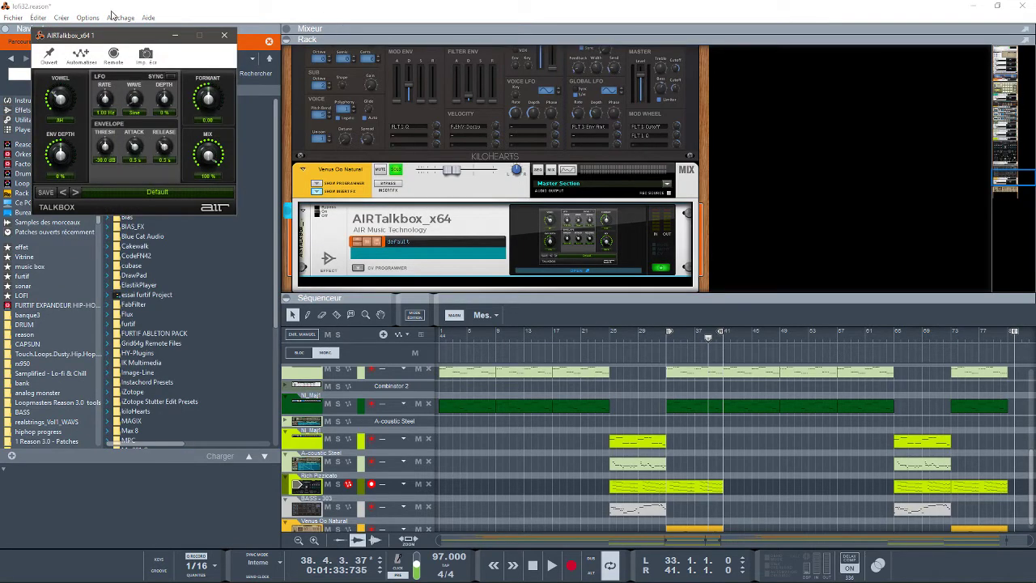
left_click_drag(117, 36, 801, 56)
key("space")
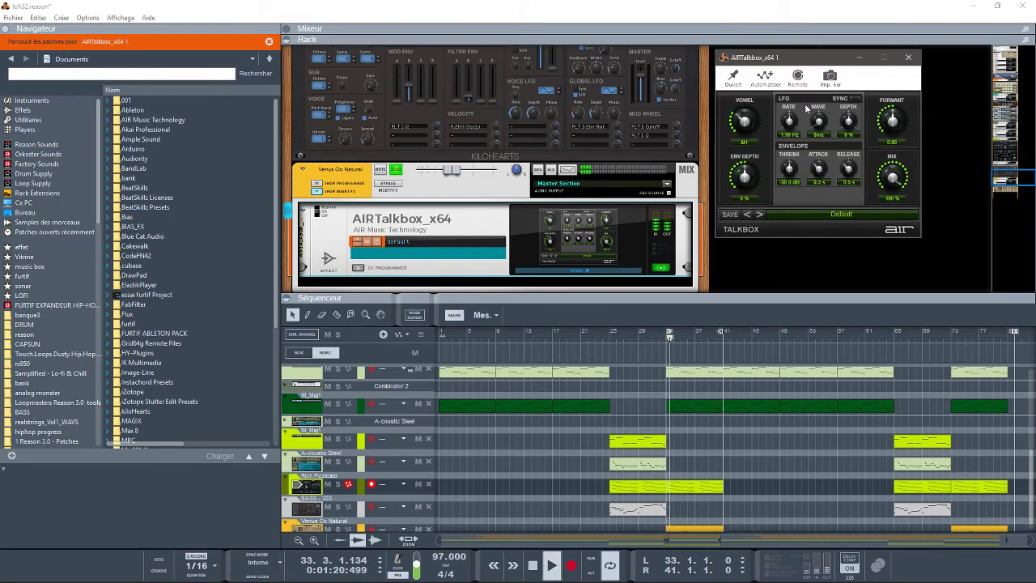
Load the Talkbox preset 02 Stone Age Choir, shift its vowel to AA, and step through the presets up to 05 U Ah
left_click(817, 215)
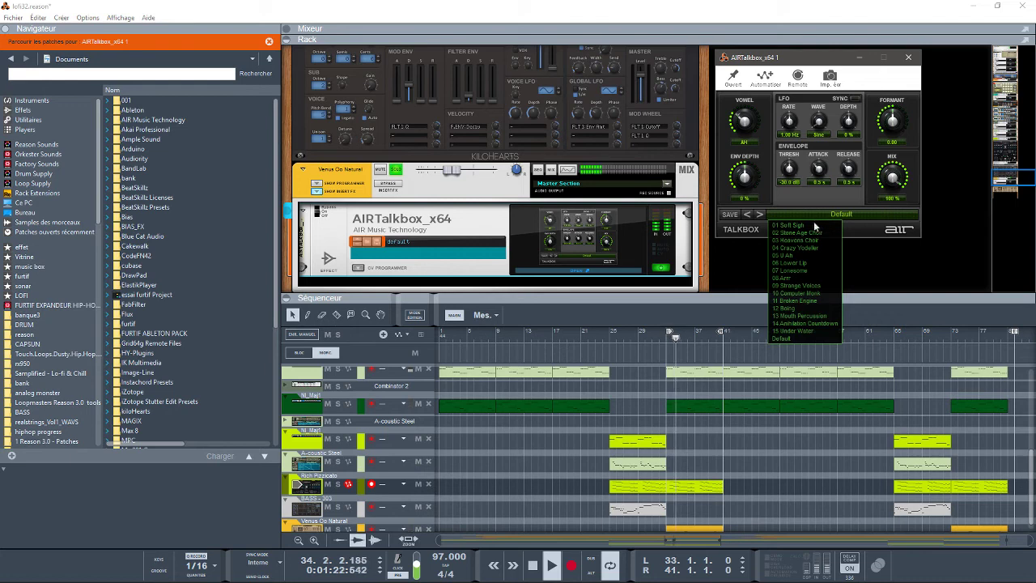
left_click(808, 234)
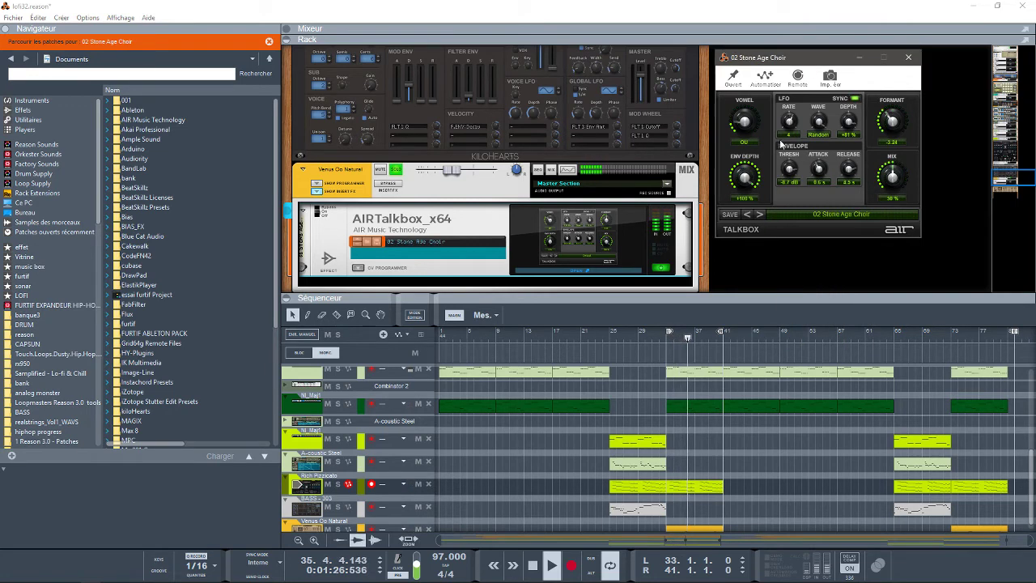
left_click_drag(744, 124, 748, 102)
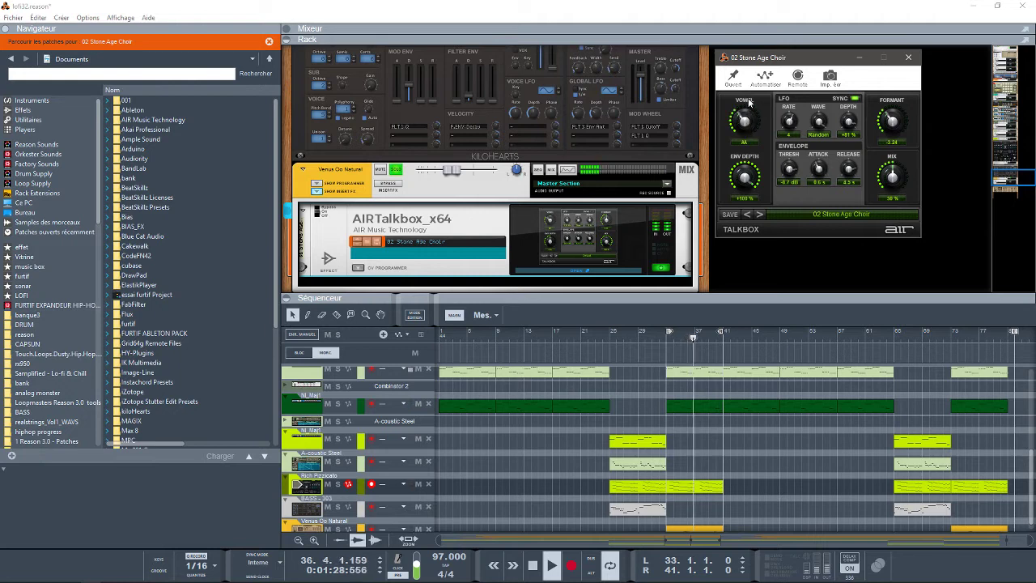
left_click(759, 215)
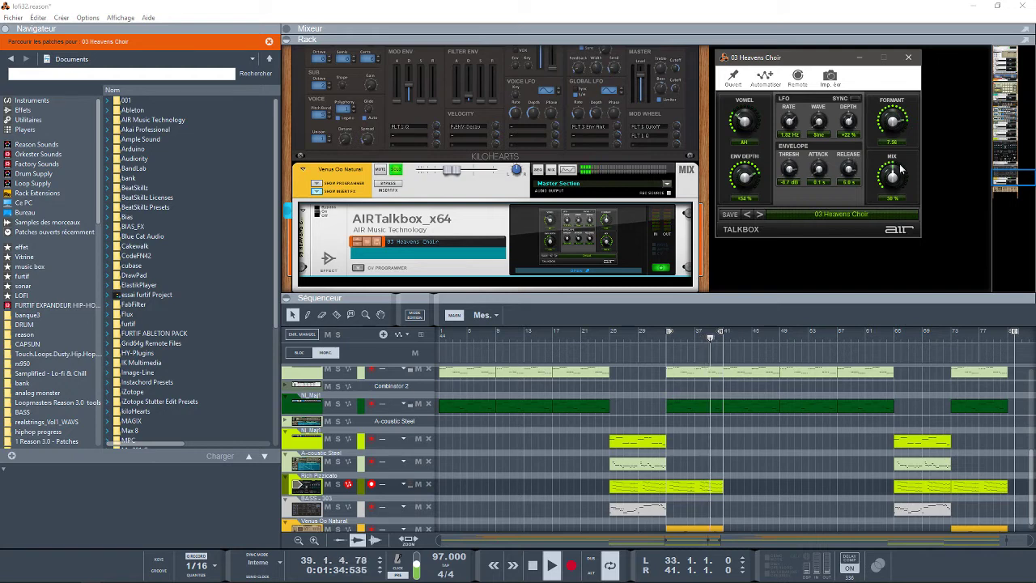
left_click(759, 216)
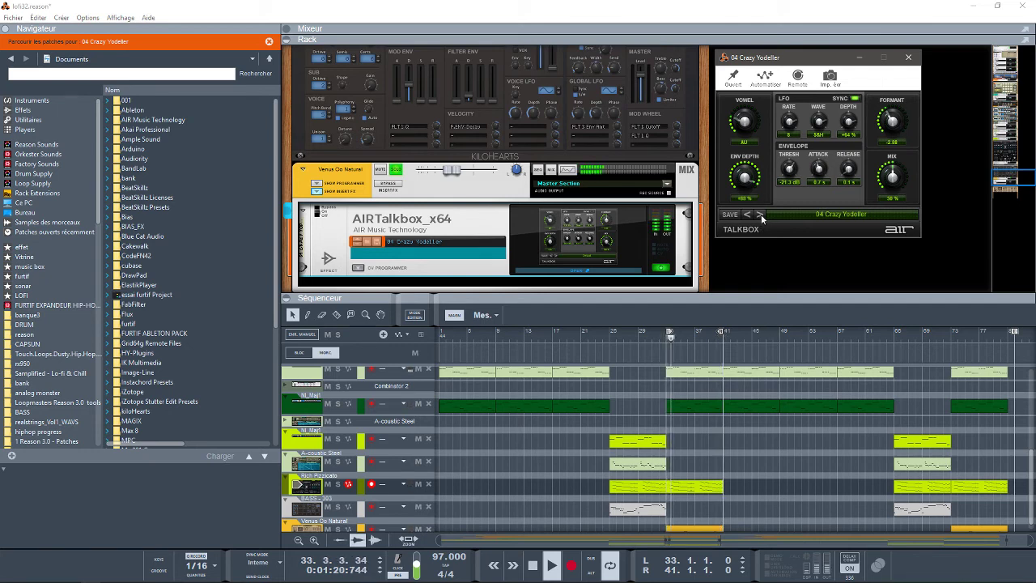
left_click(759, 215)
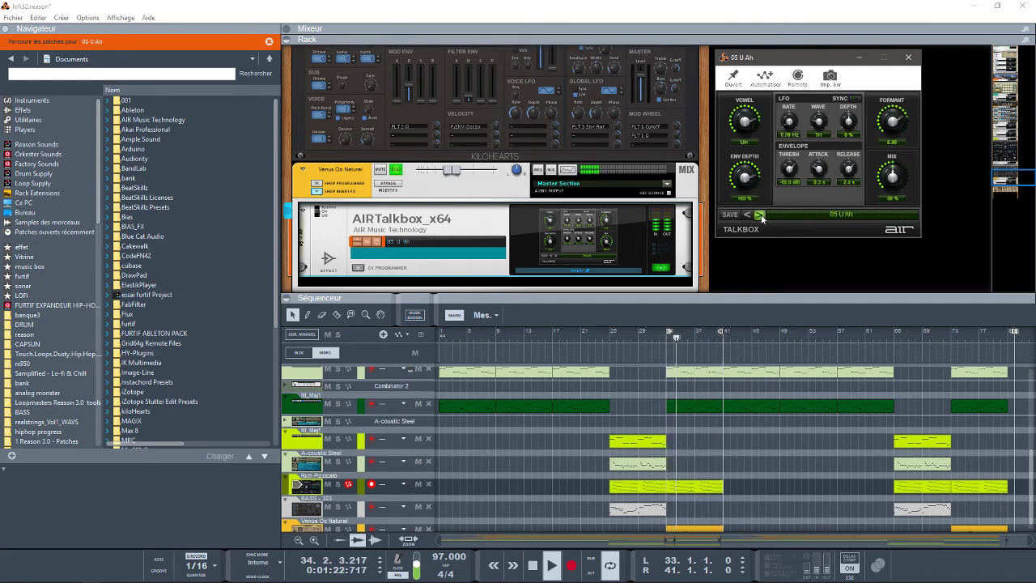
Load the Talkbox preset 06 Lower Lip, set its vowel to AE, reduce the envelope depth to +33 %, and turn on LFO sync
left_click(758, 215)
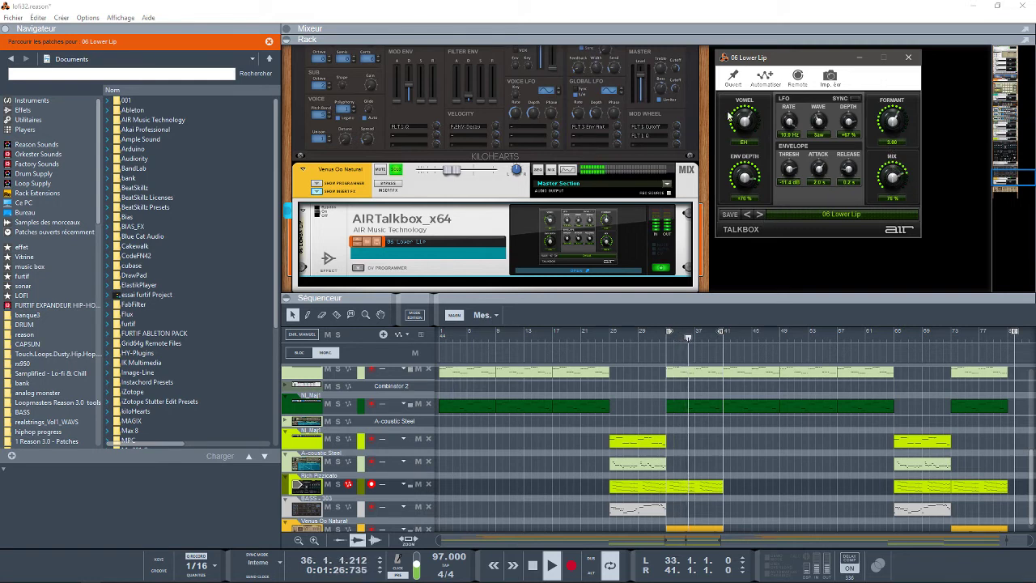
left_click_drag(743, 119, 742, 136)
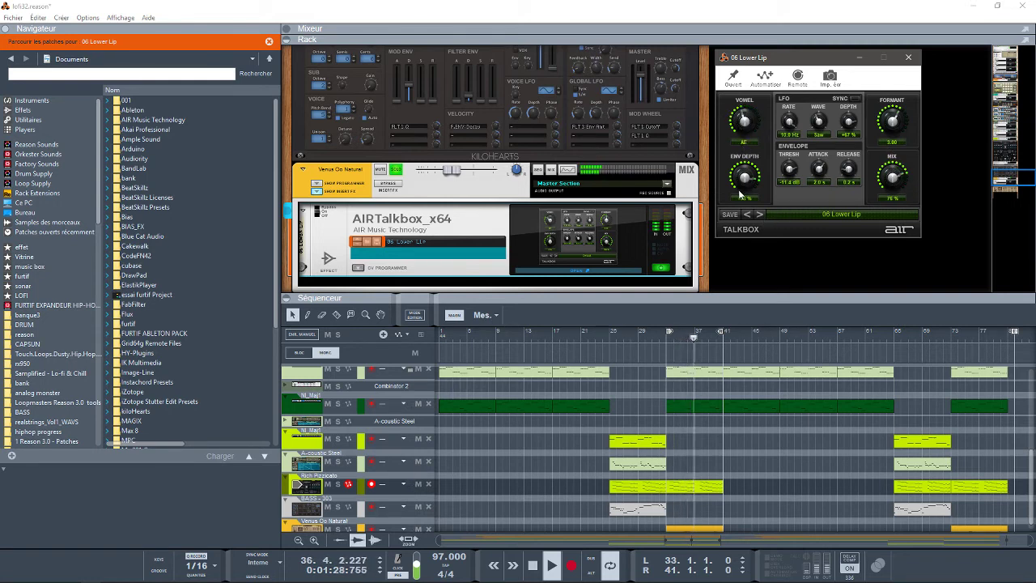
left_click_drag(741, 191, 741, 174)
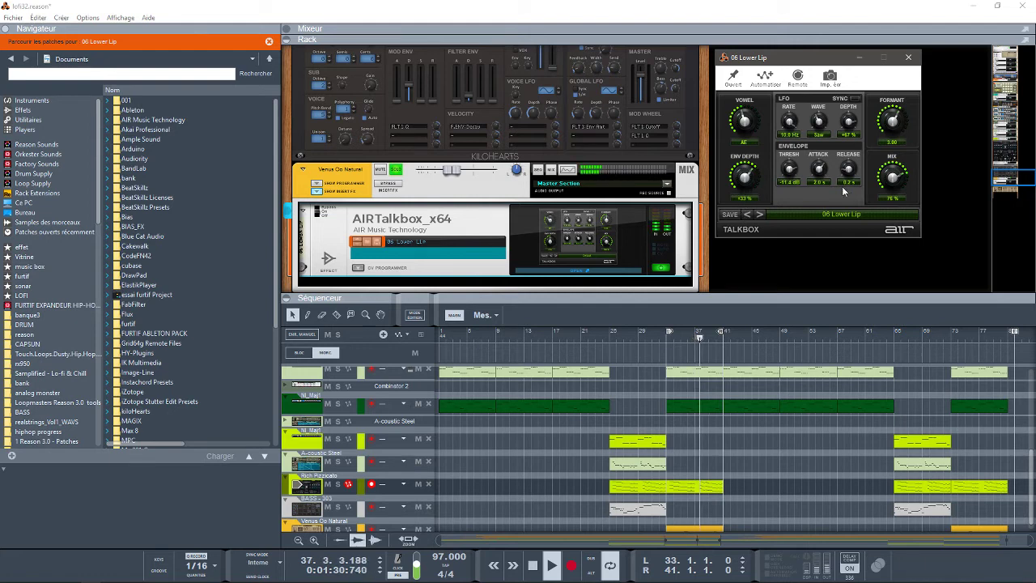
left_click(855, 98)
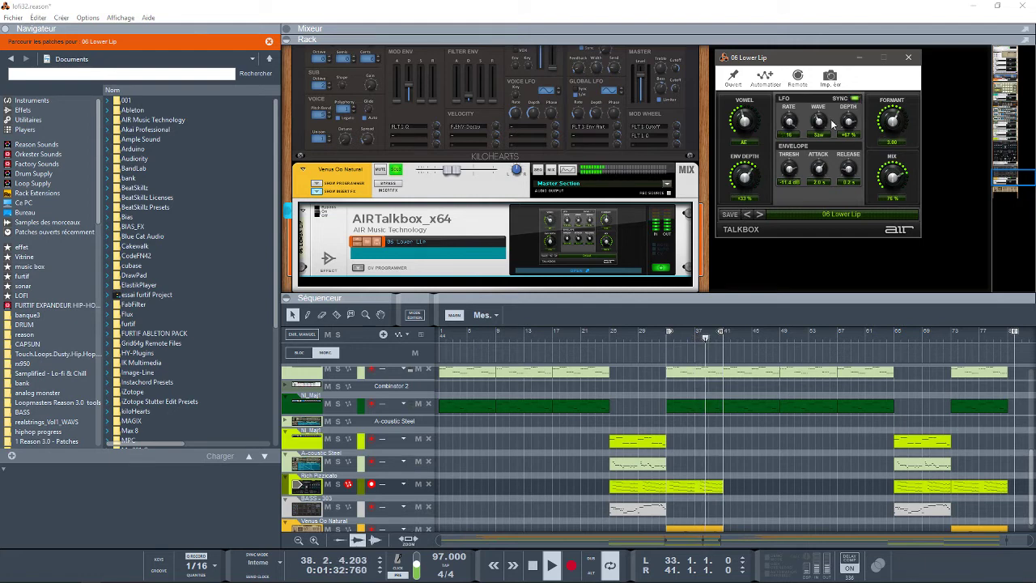
Step through the Talkbox presets from 07 Lonesome to 09 Strange Voices, raising the mix to 100 % on 09 Strange Voices
left_click(759, 215)
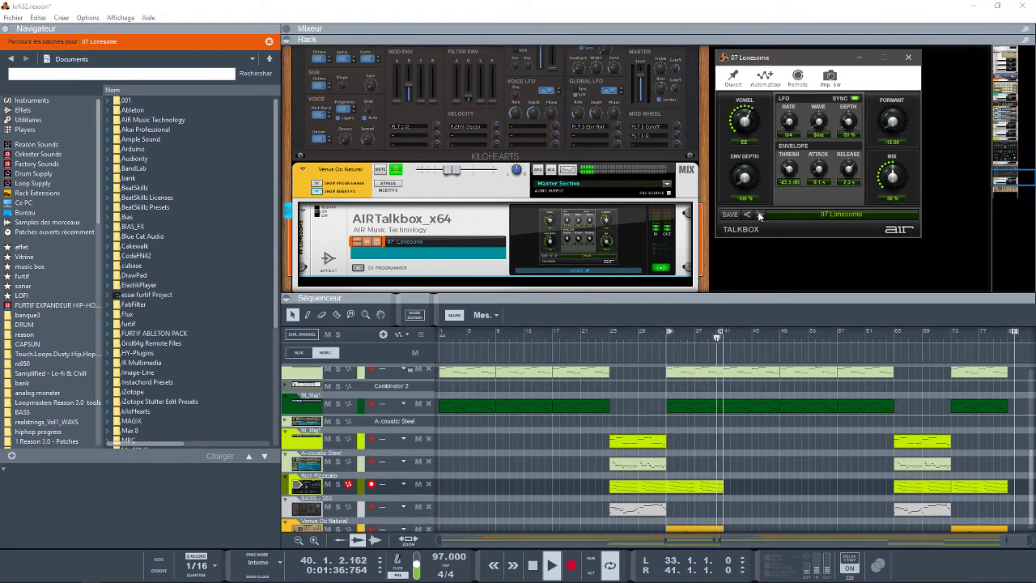
left_click(759, 214)
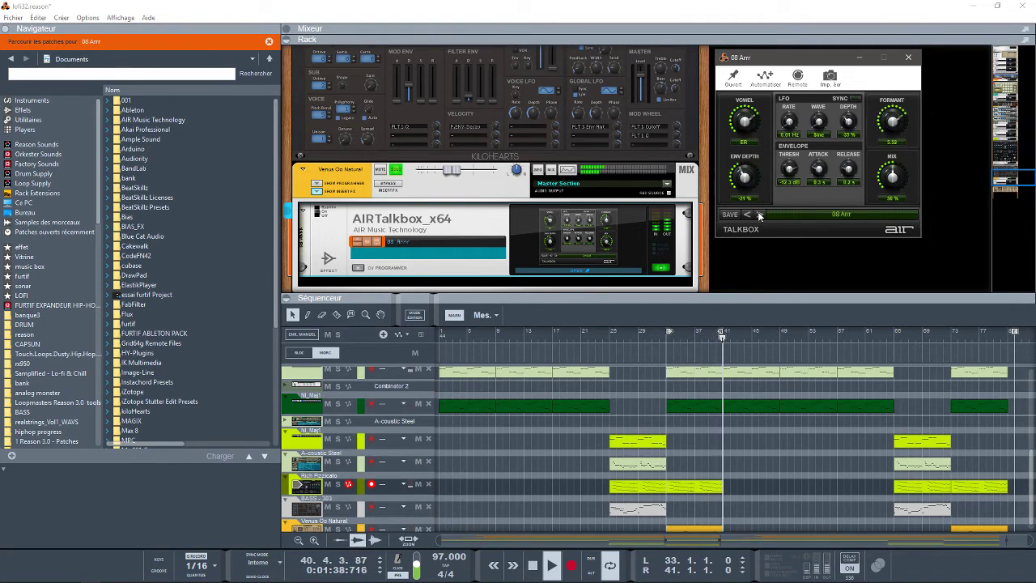
left_click(757, 215)
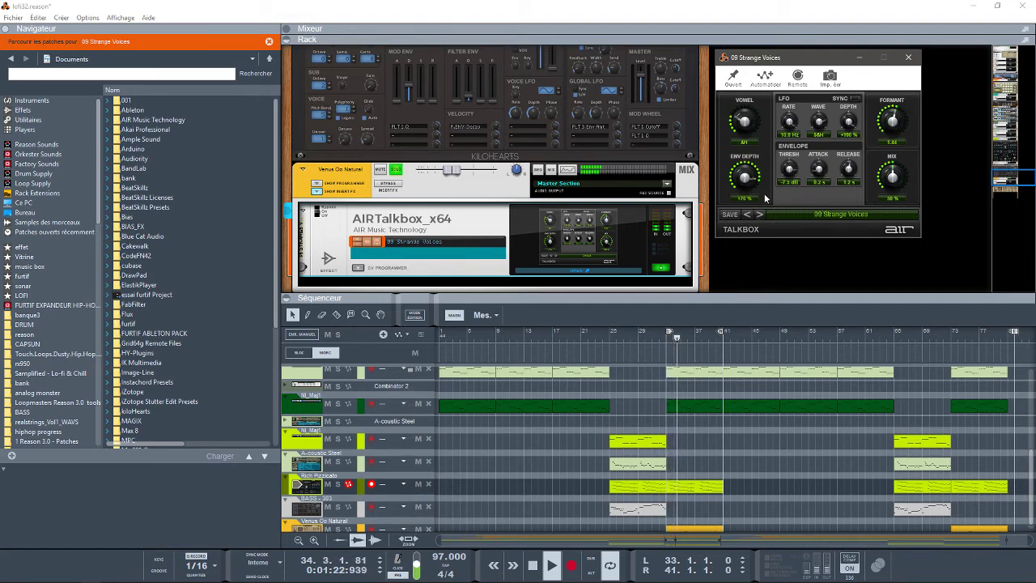
left_click_drag(890, 178, 892, 161)
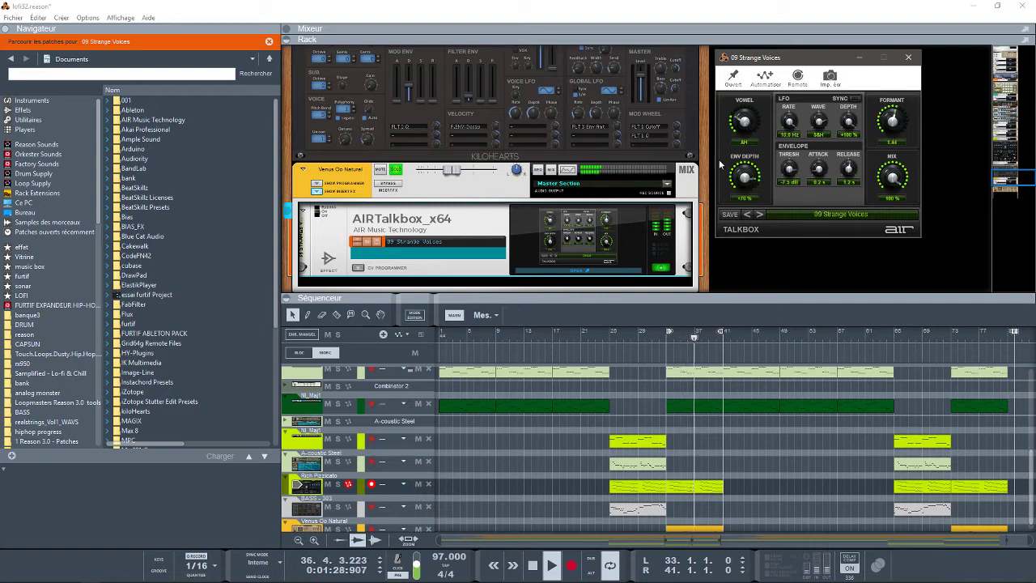
Step through presets 10 Computer Monk to 12 Boing, lowering the envelope depth on 11 Broken Engine and changing the vowel to ER on 12 Boing
left_click(759, 215)
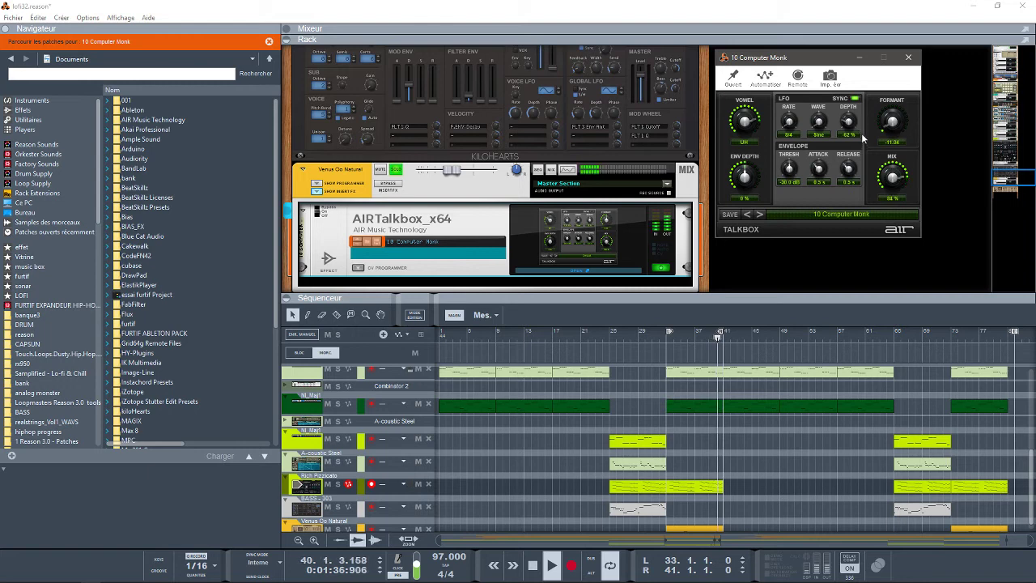
left_click(759, 214)
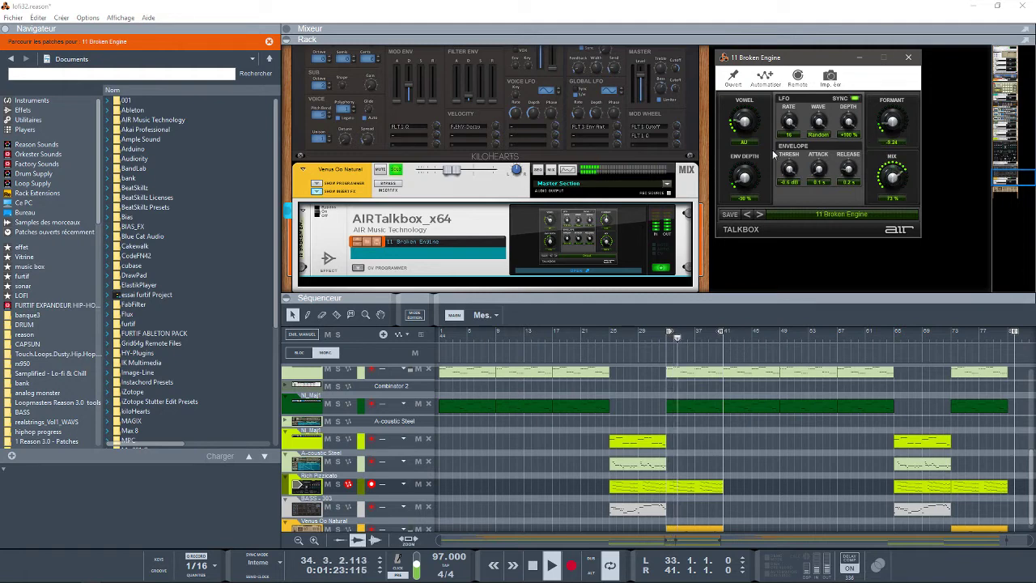
left_click_drag(743, 174, 743, 183)
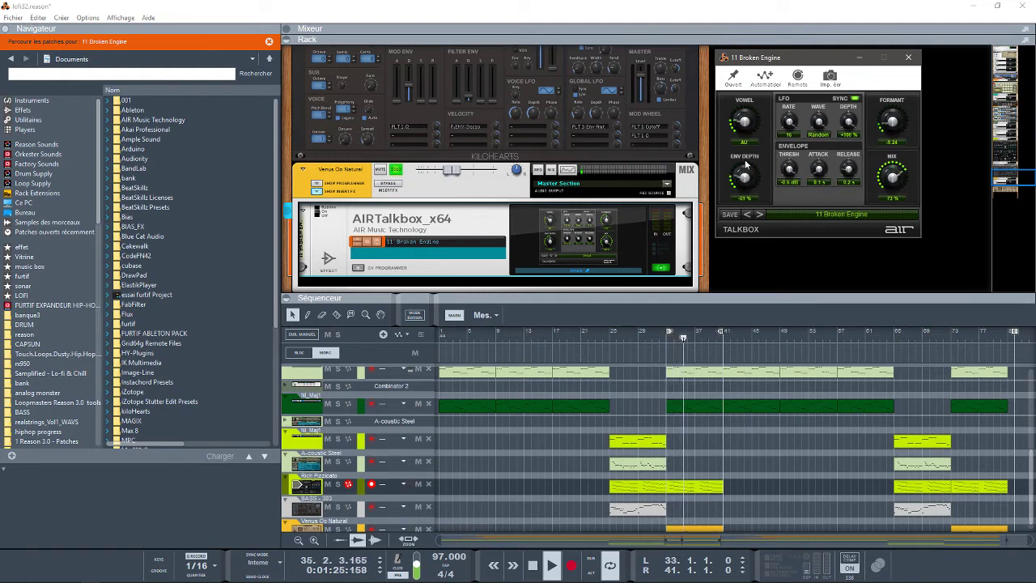
left_click(759, 214)
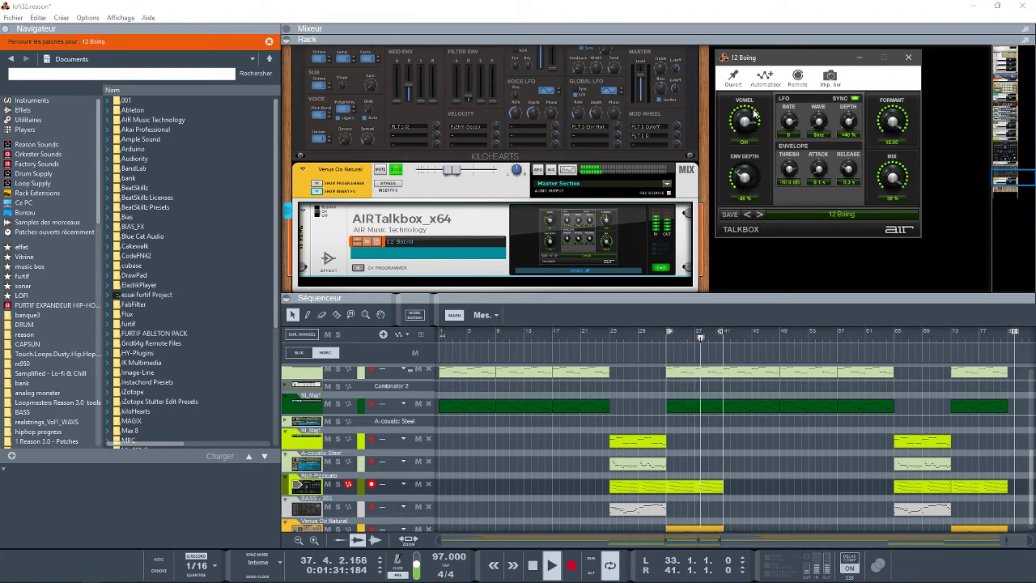
left_click_drag(746, 121, 742, 131)
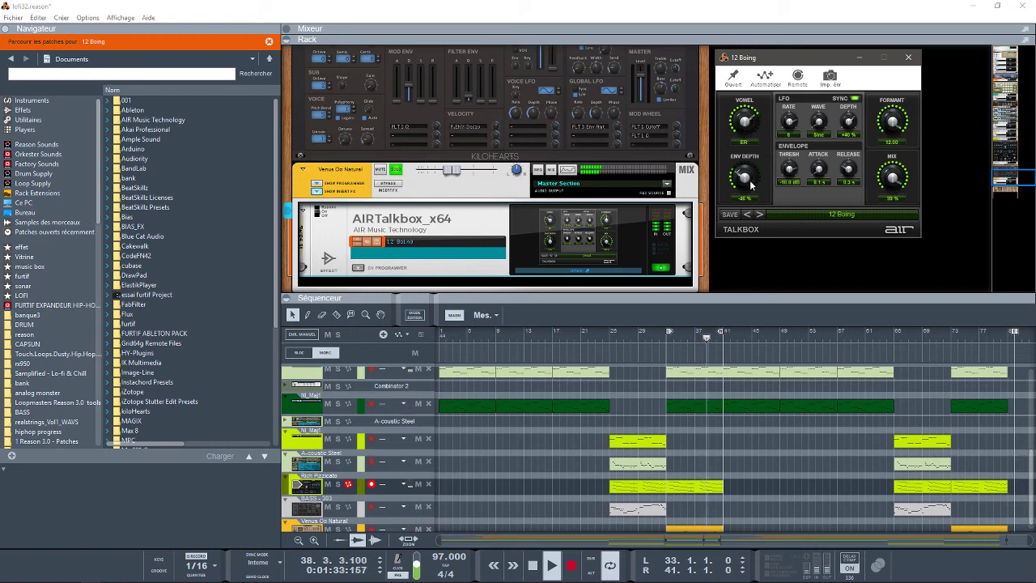
Load the Talkbox preset 13 Mouth Percussion, set its vowel to AE, and reduce its envelope depth to +36 %
left_click(759, 214)
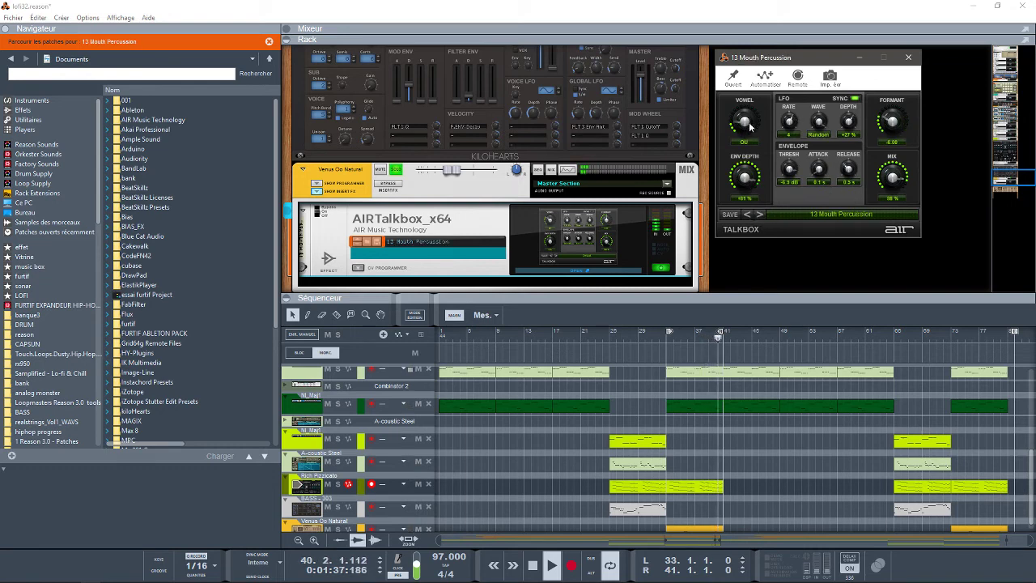
left_click_drag(742, 121, 745, 95)
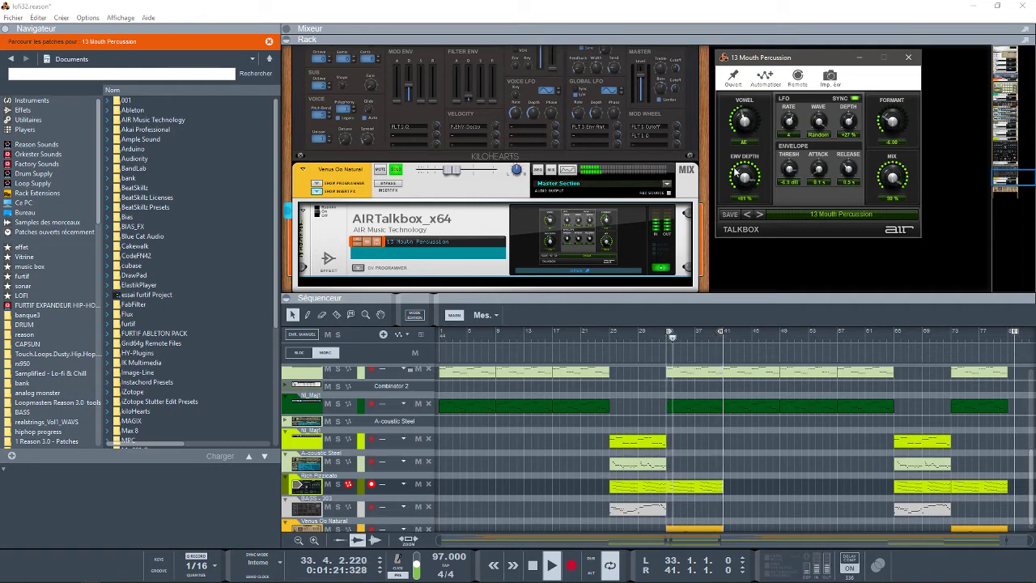
left_click_drag(744, 174, 749, 198)
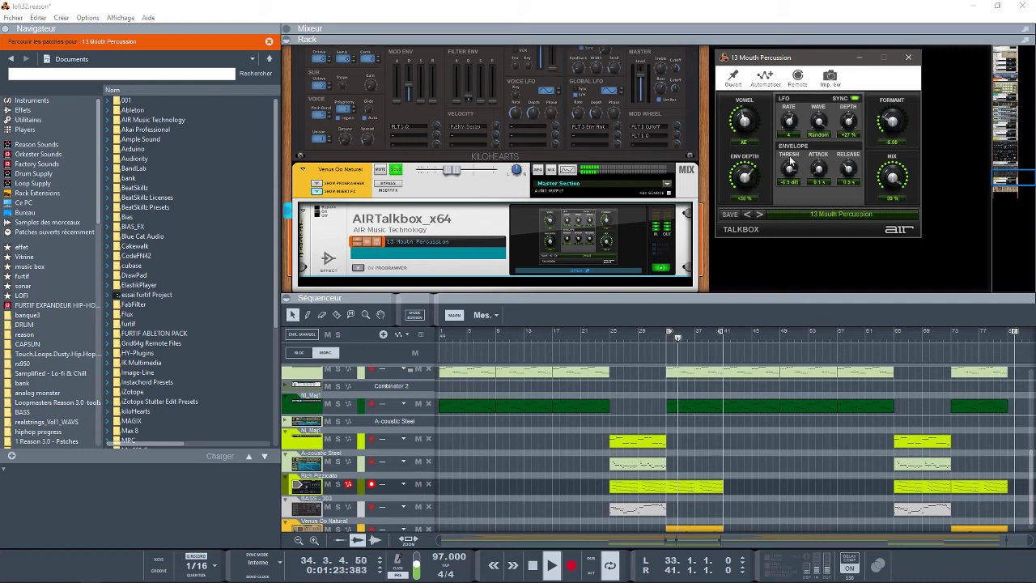
Stop playback and delete AIRTalkbox_x64 from the Venus Oo Natural channel
key("space")
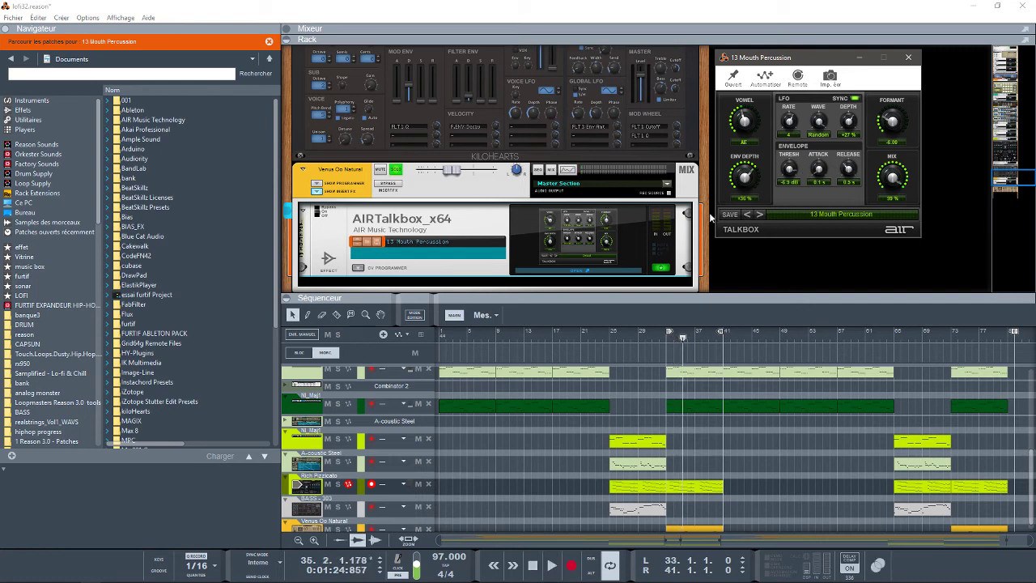
left_click(815, 216)
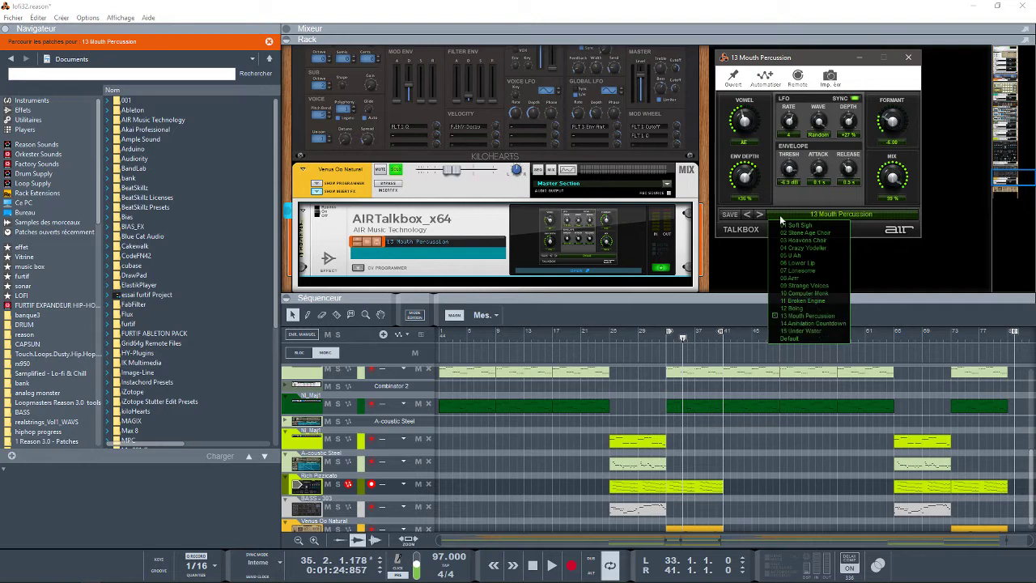
left_click(727, 188)
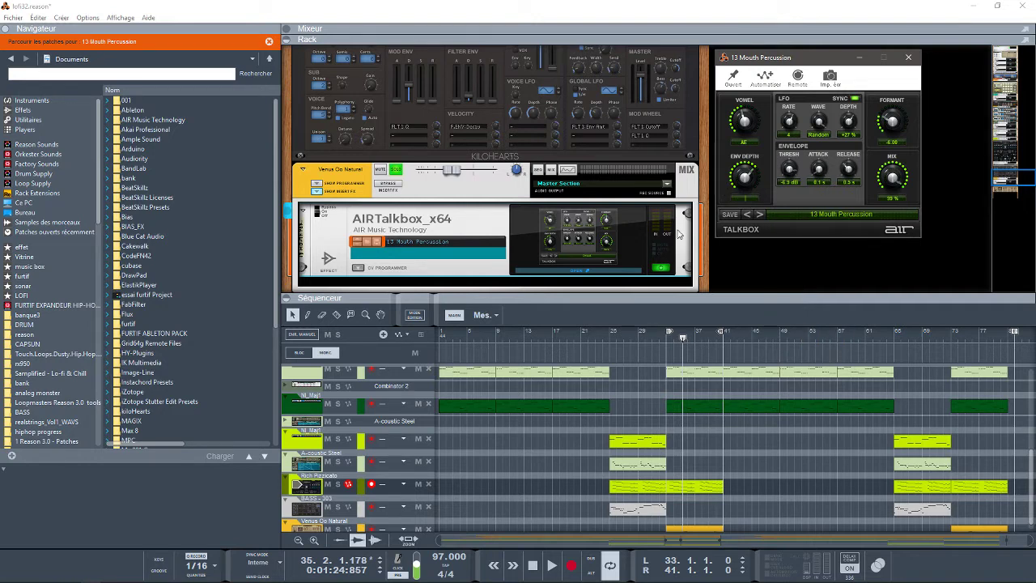
left_click(473, 235)
key("Delete")
key("Return")
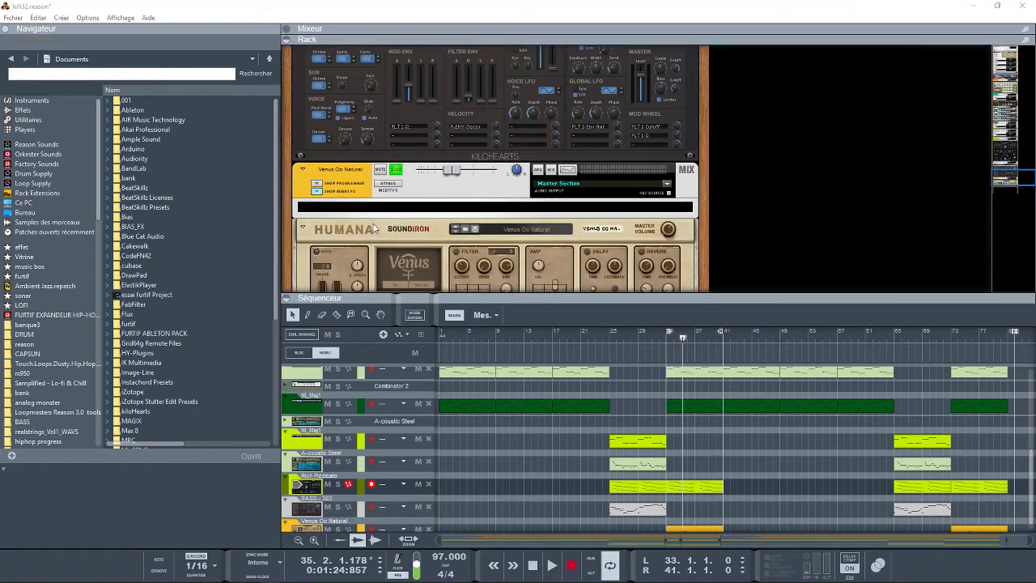
Show the AIR Music Technology devices in the browser's list of effects
left_click(23, 110)
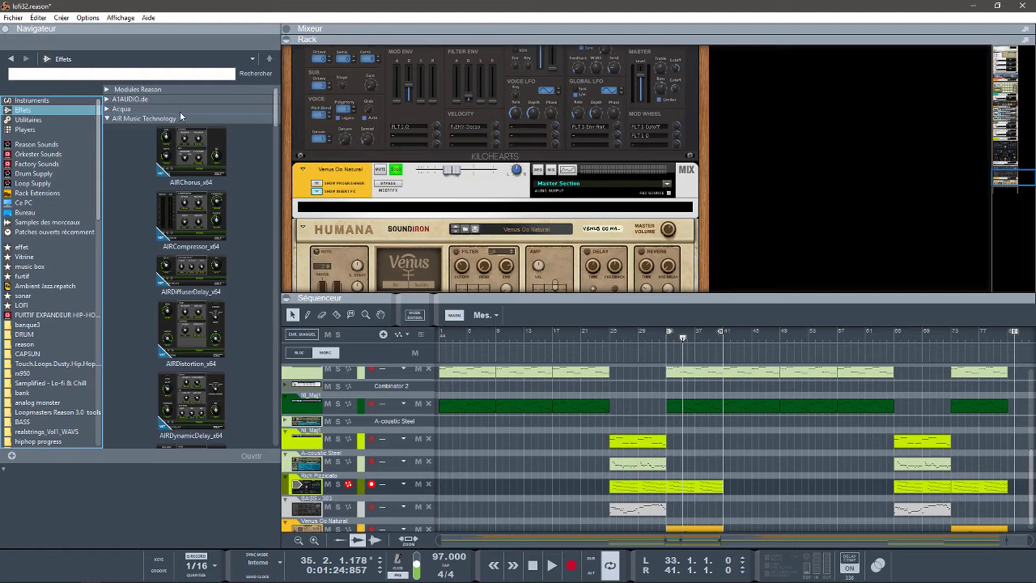
mouse_move(275, 114)
left_mouse_down()
mouse_move(295, 173)
mouse_move(305, 299)
mouse_move(293, 114)
left_mouse_up()
left_click(140, 125)
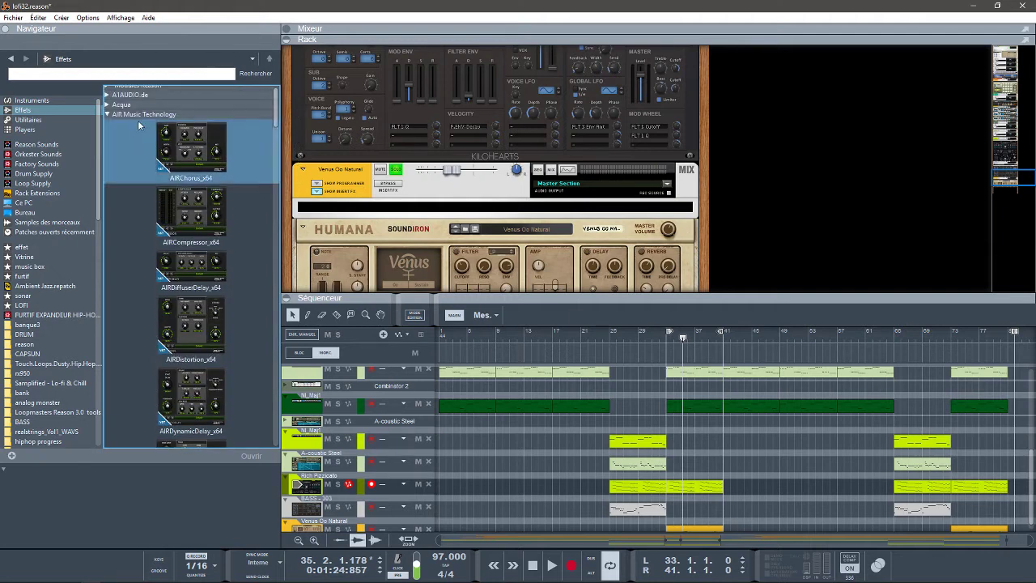
Turn off solo on the Venus Oo Natural channel
left_click(118, 117)
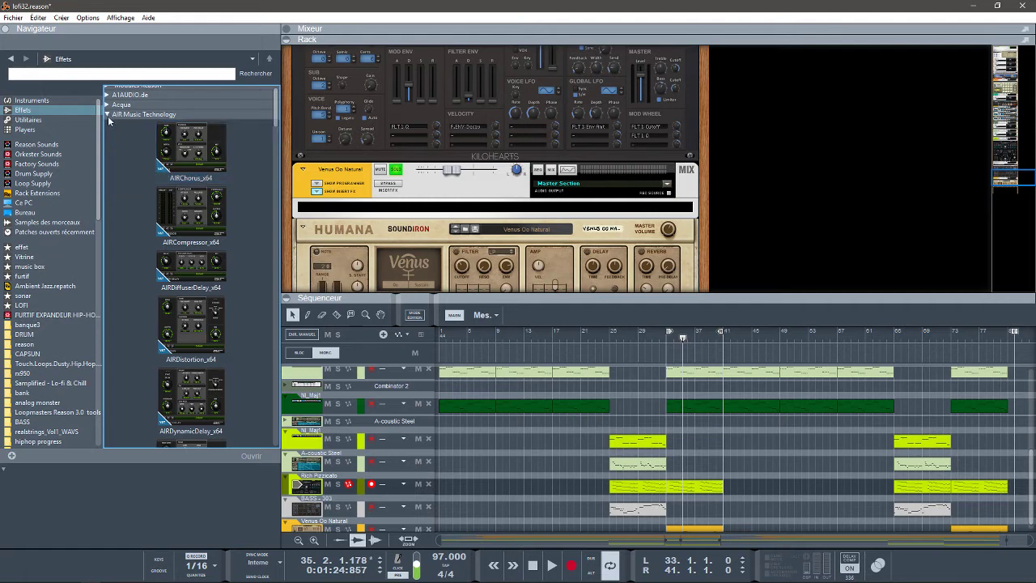
mouse_move(278, 117)
left_mouse_down()
mouse_move(285, 148)
mouse_move(290, 108)
left_mouse_up()
left_click(396, 170)
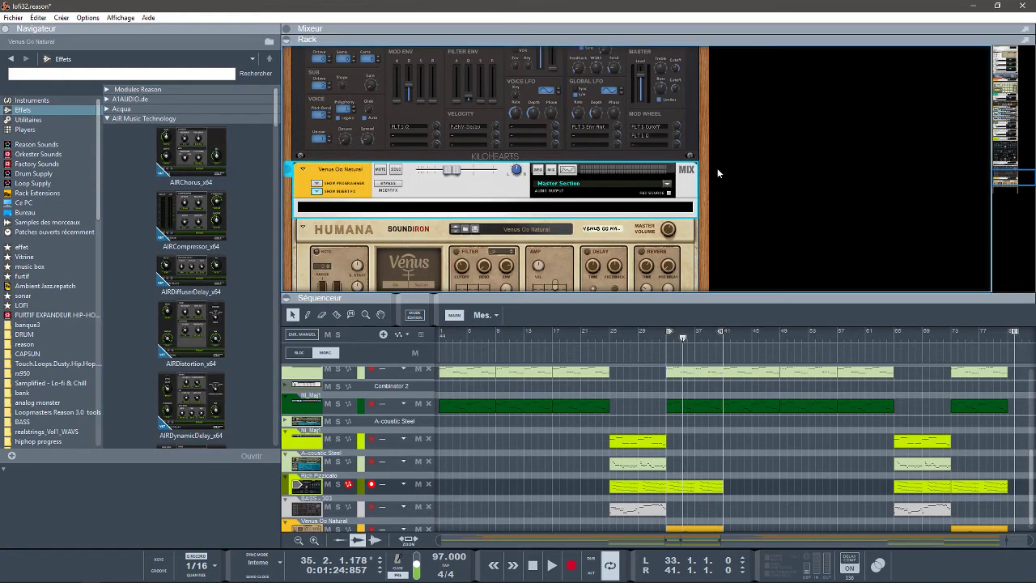
Extend the sequencer loop over the whole song, from bar 1 to bar 81
left_click_drag(1001, 179, 994, 141)
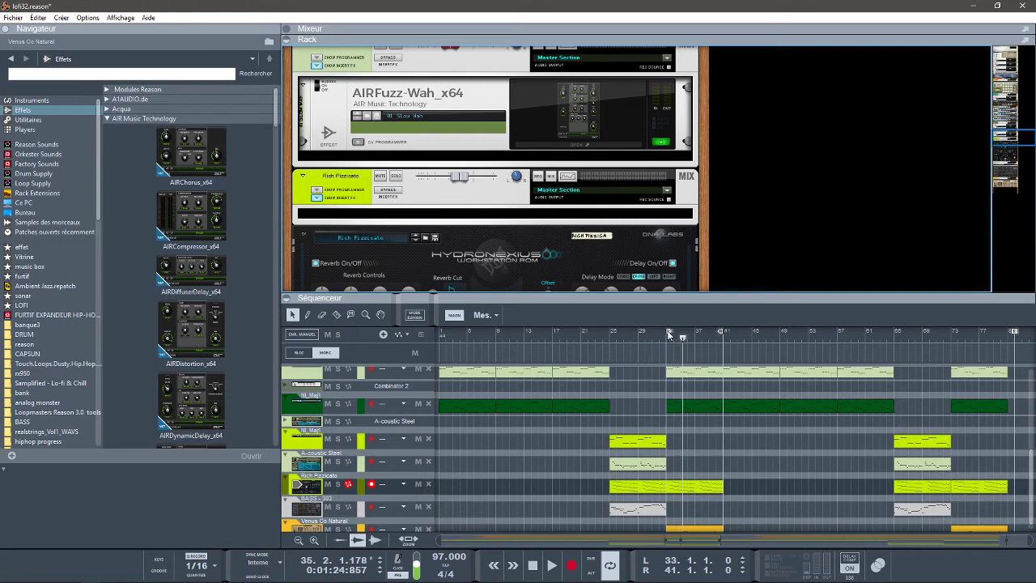
left_click_drag(669, 334, 402, 334)
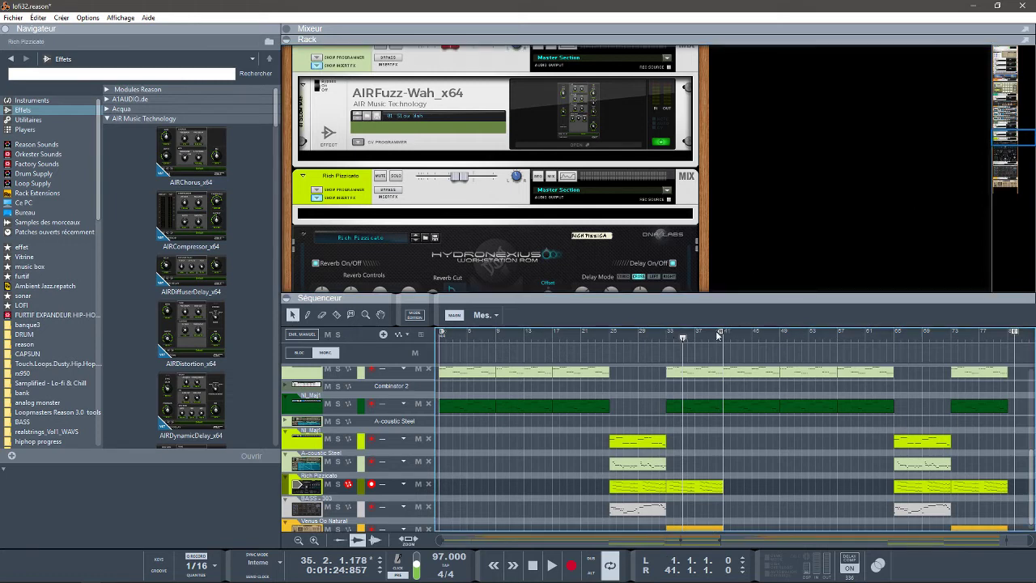
left_click_drag(718, 335, 1008, 374)
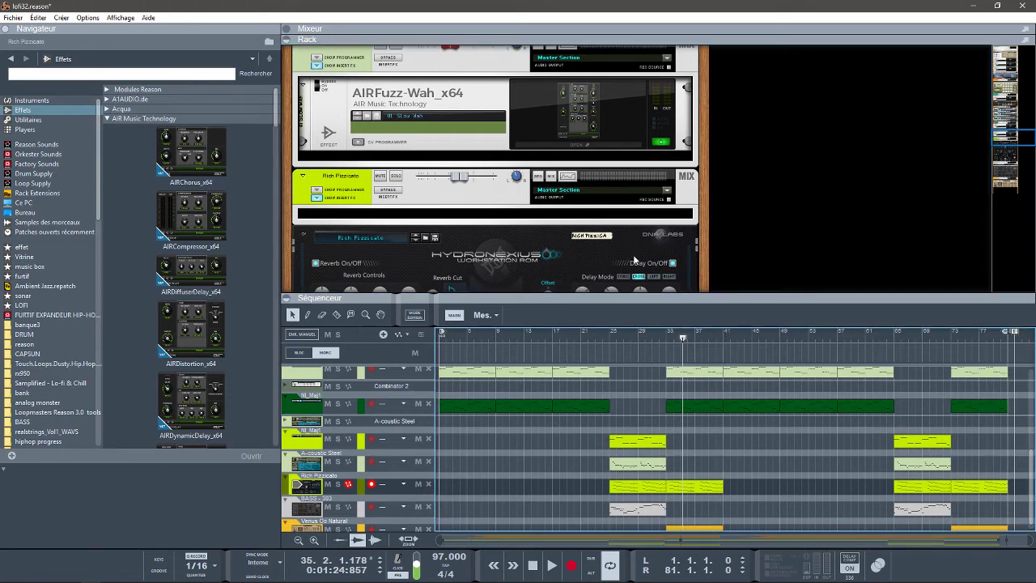
Collapse the AIR Music Technology group in the effects browser and expand the Dead Duck Software group
left_click(202, 182)
left_click(137, 118)
left_click(107, 118)
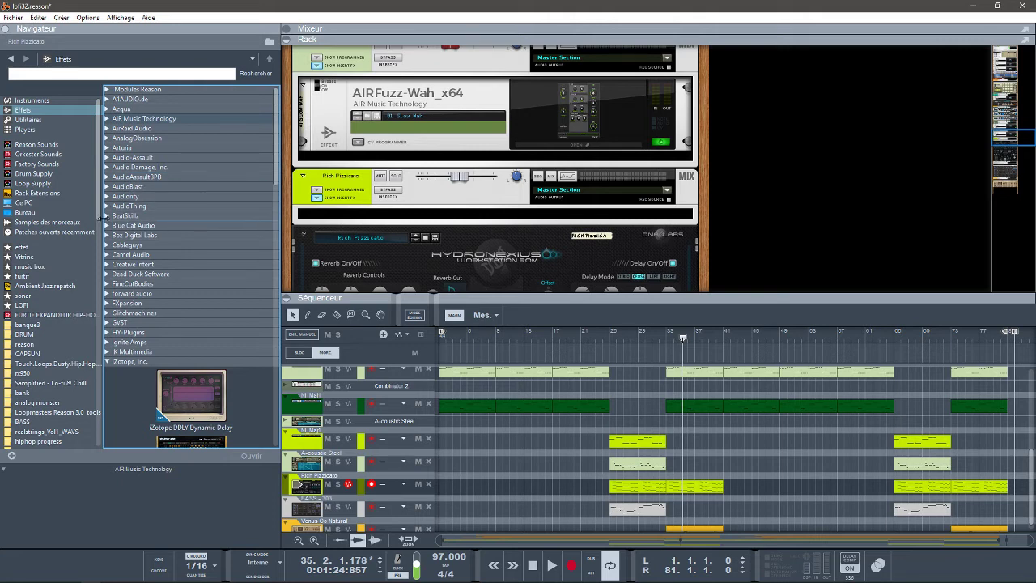
left_click(111, 275)
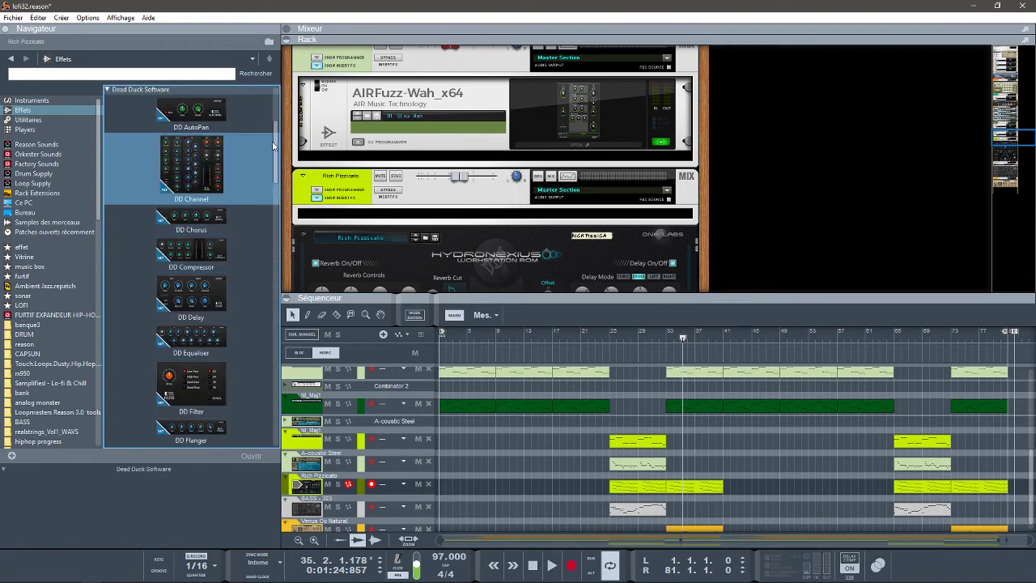
Look through the Dead Duck Software effects from DD AutoPan to DD Utility
left_click_drag(278, 146, 223, 126)
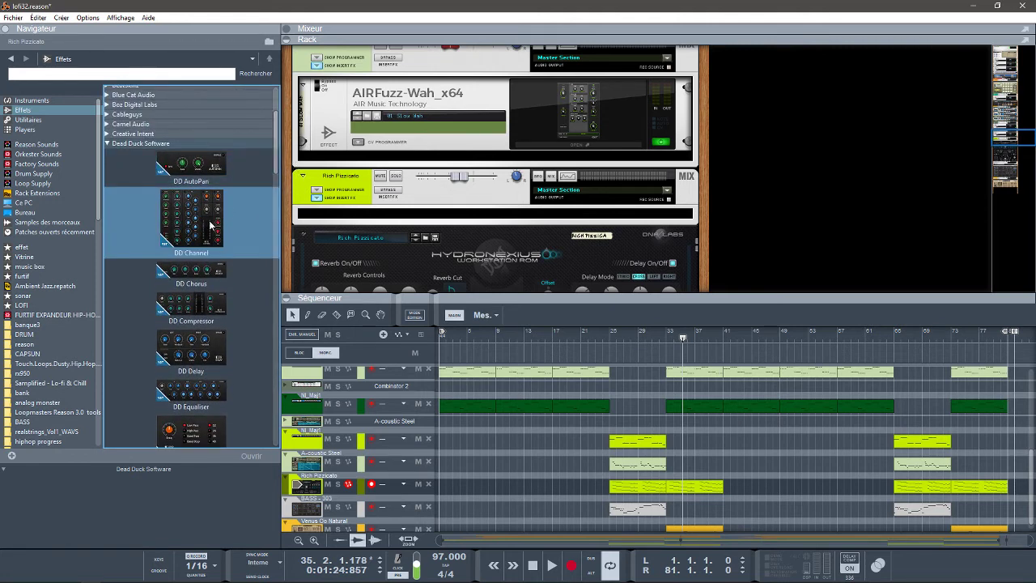
left_click(208, 278)
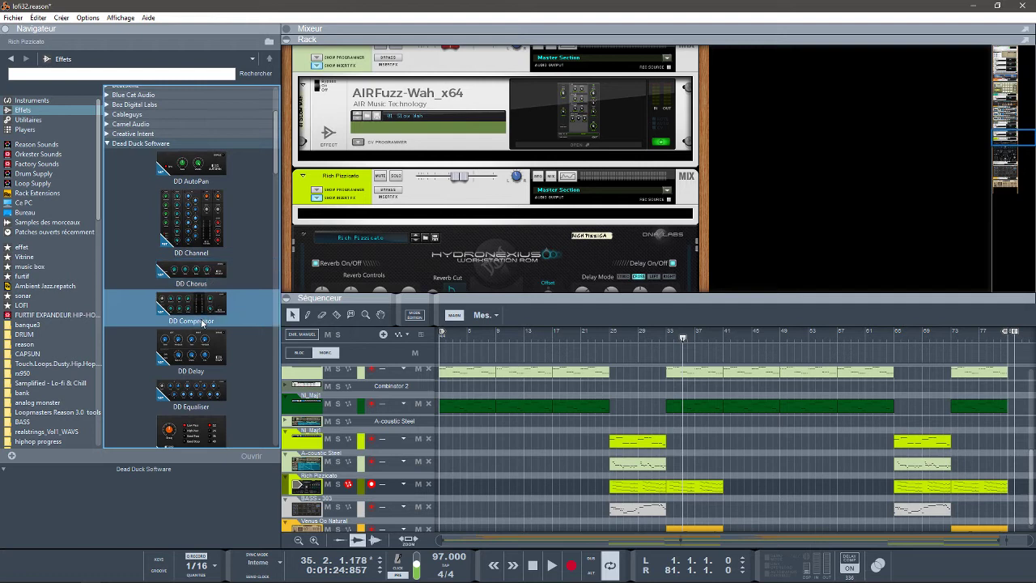
left_click(190, 307)
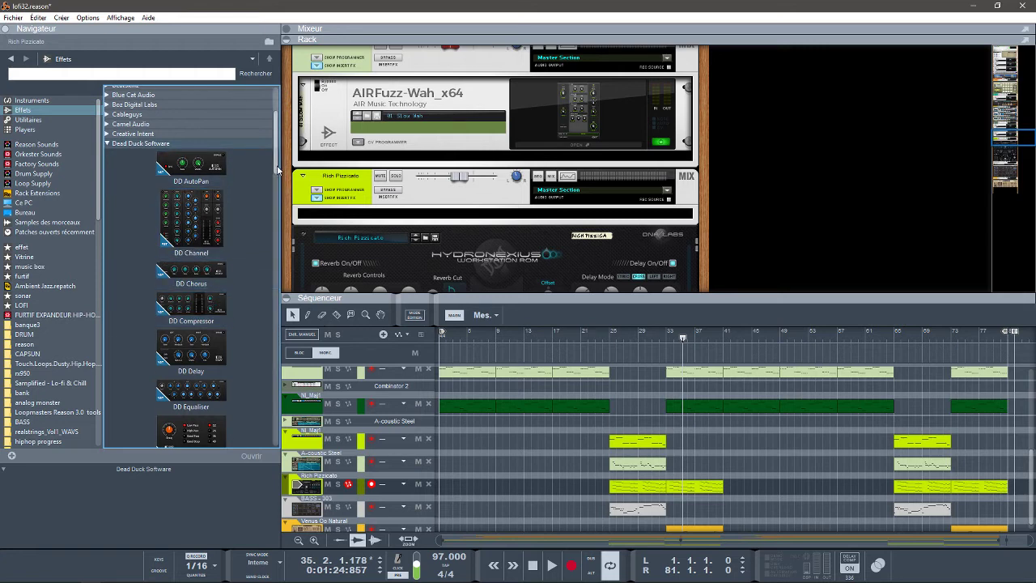
left_click_drag(276, 166, 279, 197)
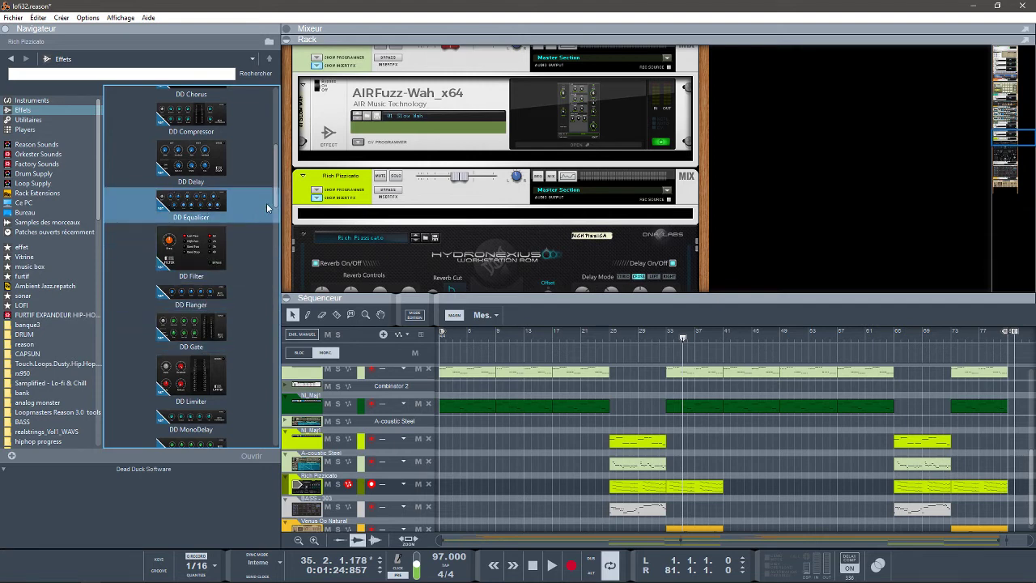
left_click_drag(276, 199, 280, 228)
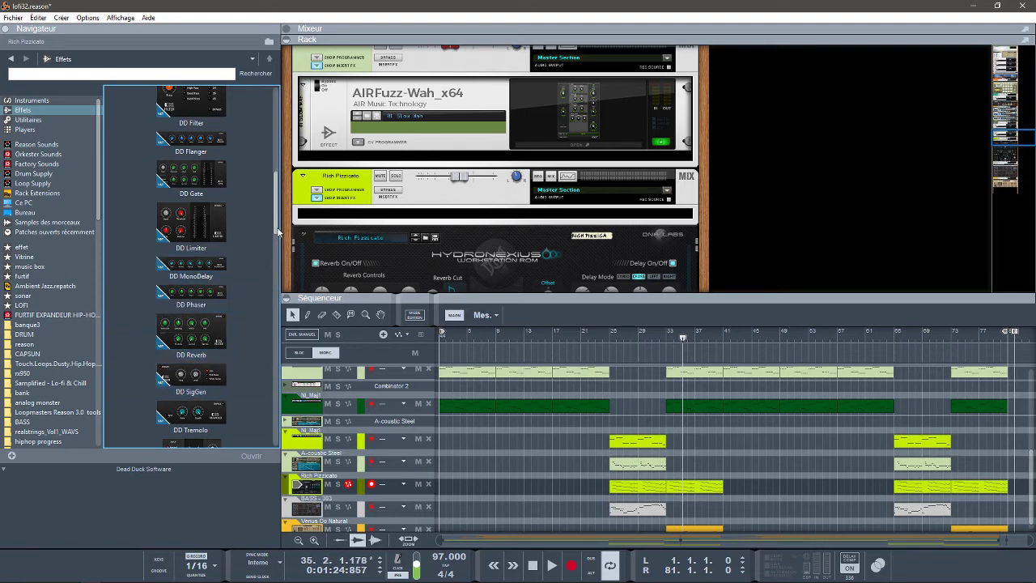
left_click_drag(278, 231, 279, 247)
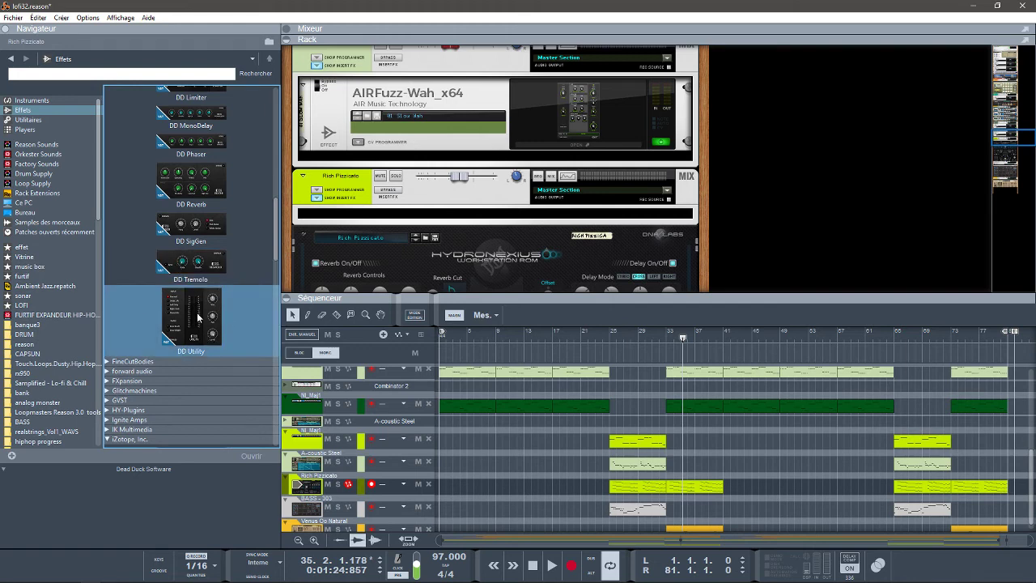
left_click_drag(195, 317, 284, 139)
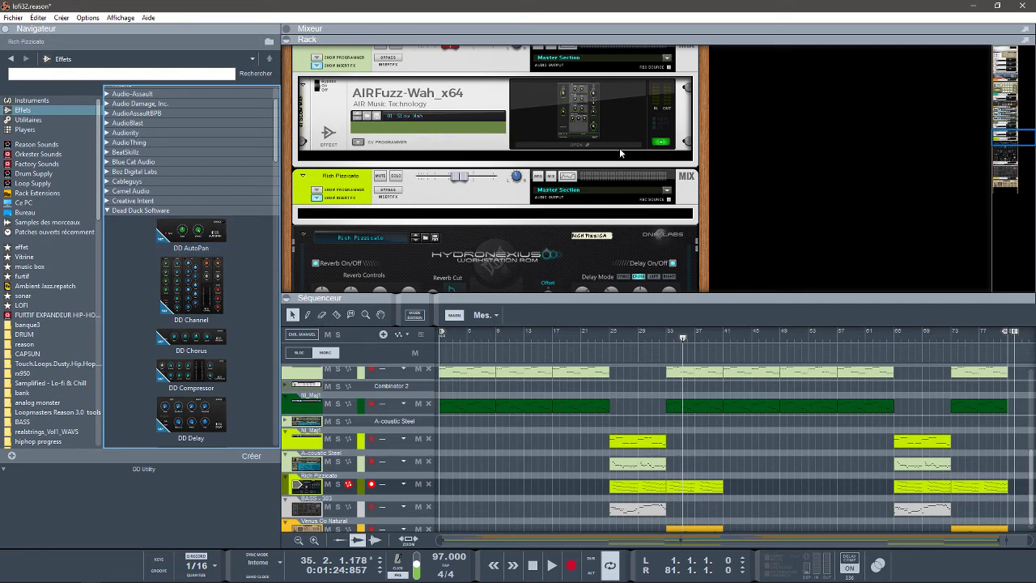
Play the song briefly from bar 1 and stop playback
left_click_drag(1001, 139, 996, 83)
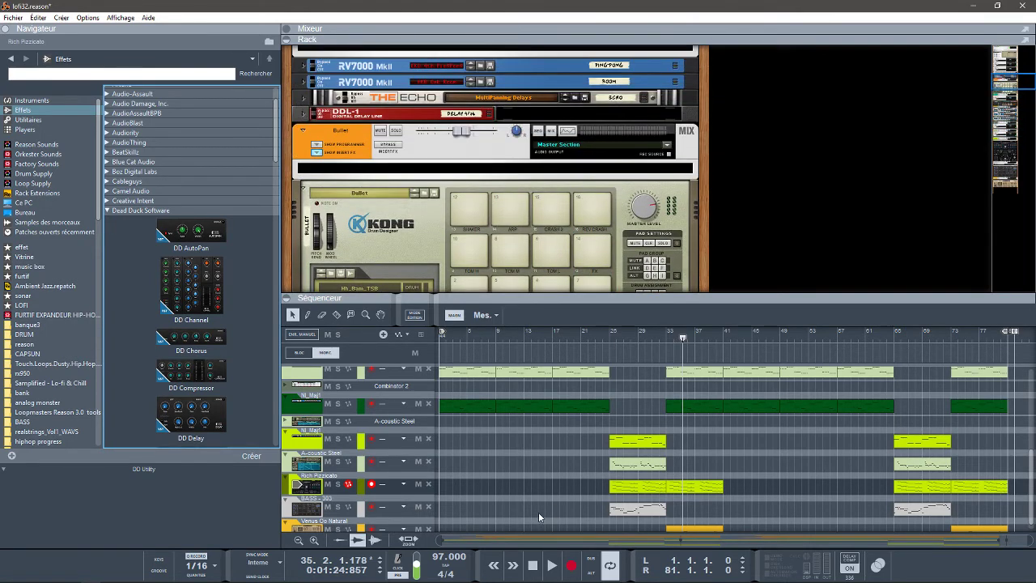
key("KP_Decimal")
key("space")
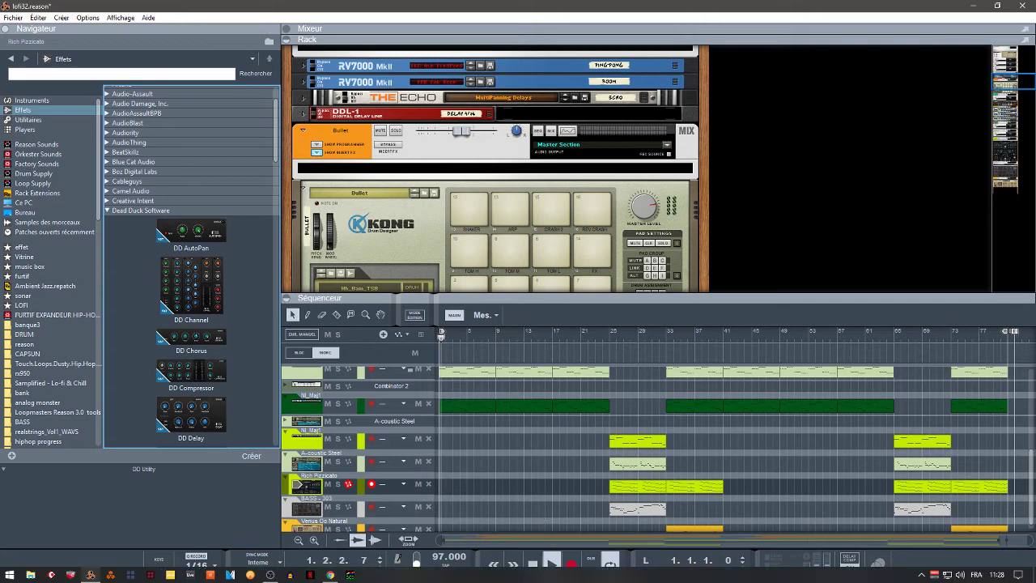
key("space")
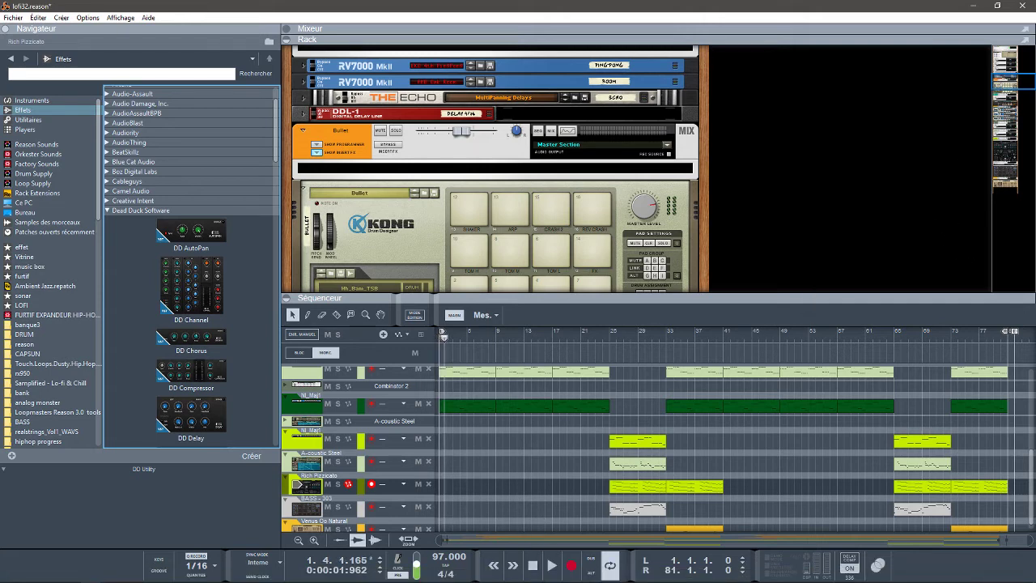
Switch to Chrome and examine the name, supported platforms and price of Creative FX Collection Plus on its Plugin Boutique page
left_click(329, 574)
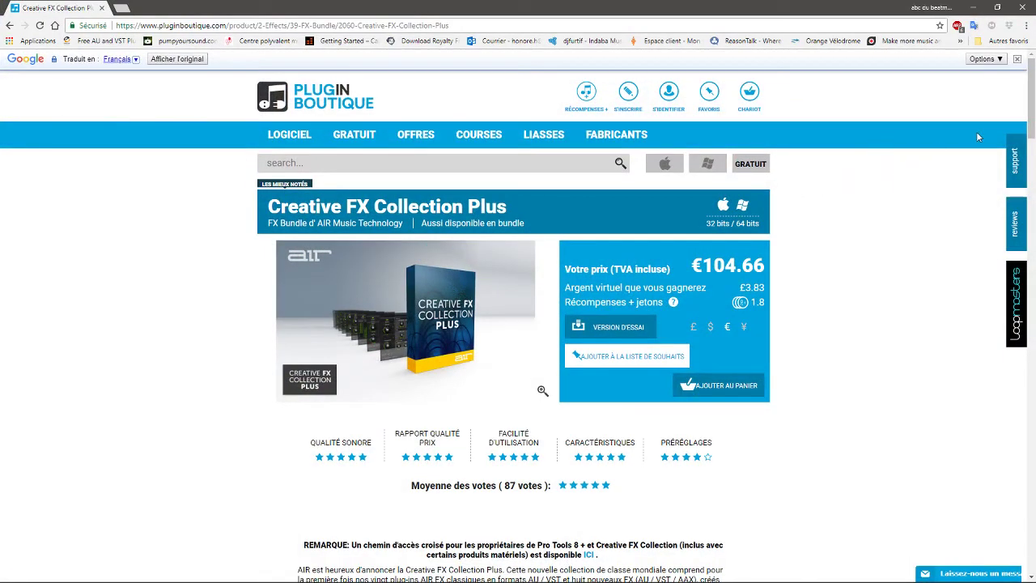
left_click_drag(1031, 105, 1032, 79)
triple_click(474, 217)
left_click(759, 204)
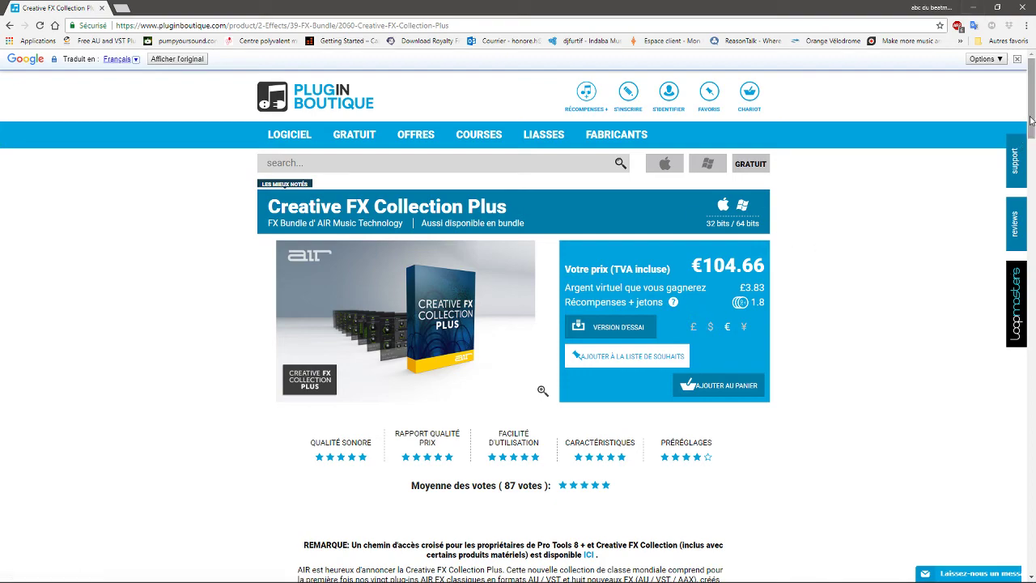
Read through the product page's included effects, features and system requirements, and return to its beginning
scroll(517, 323, "down", 5)
scroll(518, 324, "down", 3)
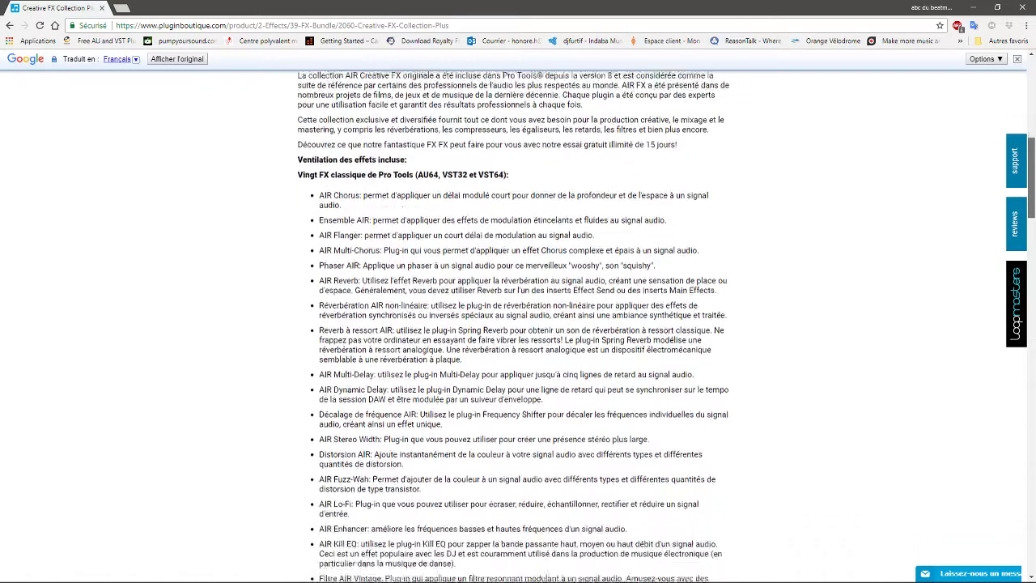
scroll(518, 323, "down", 4)
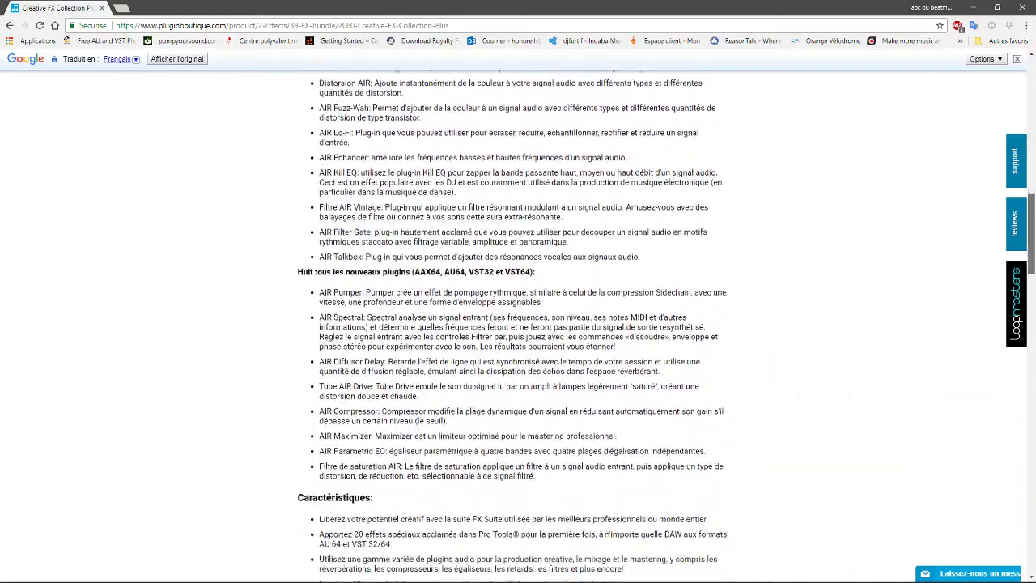
scroll(518, 324, "down", 3)
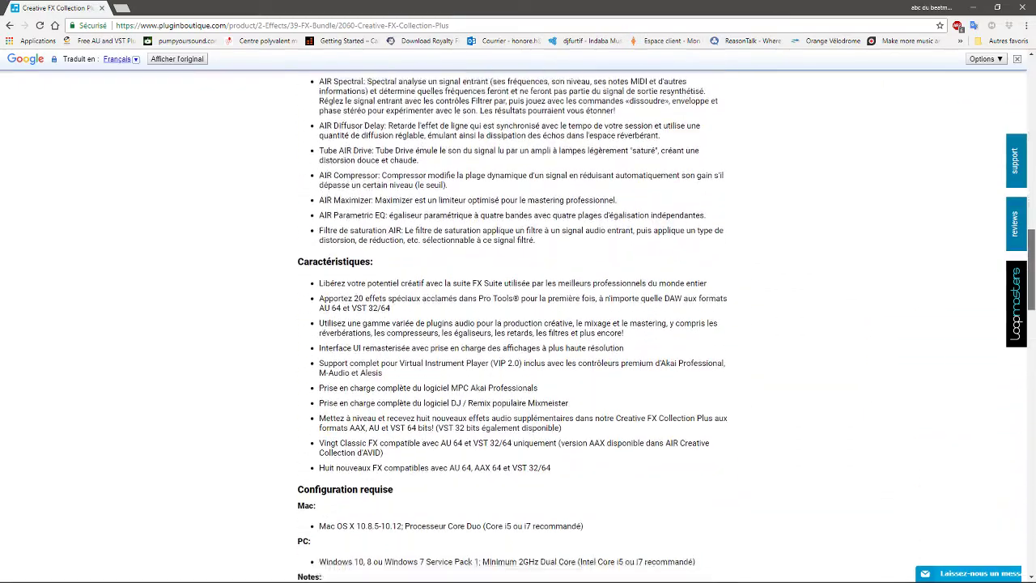
scroll(518, 324, "down", 1)
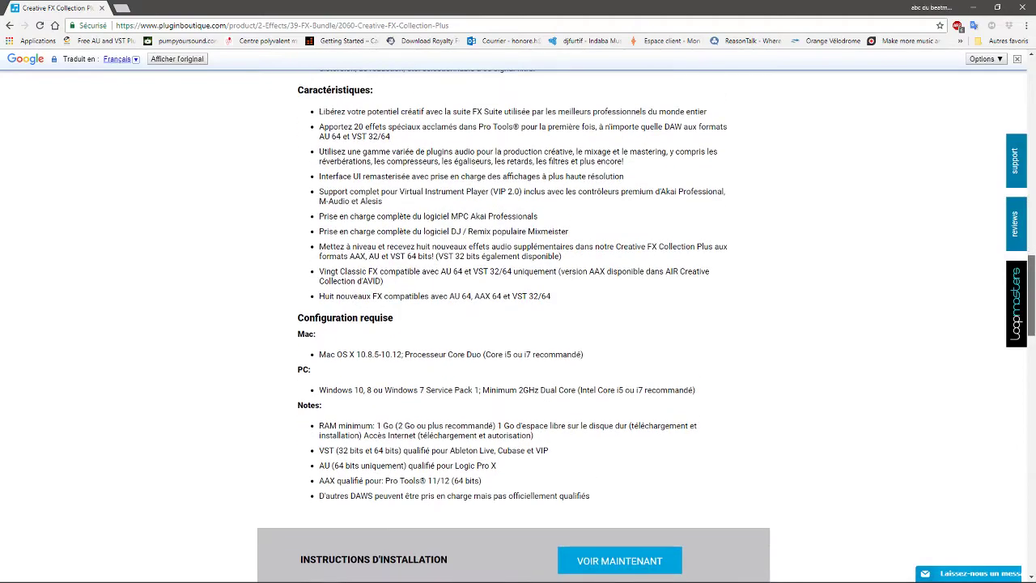
scroll(518, 323, "up", 15)
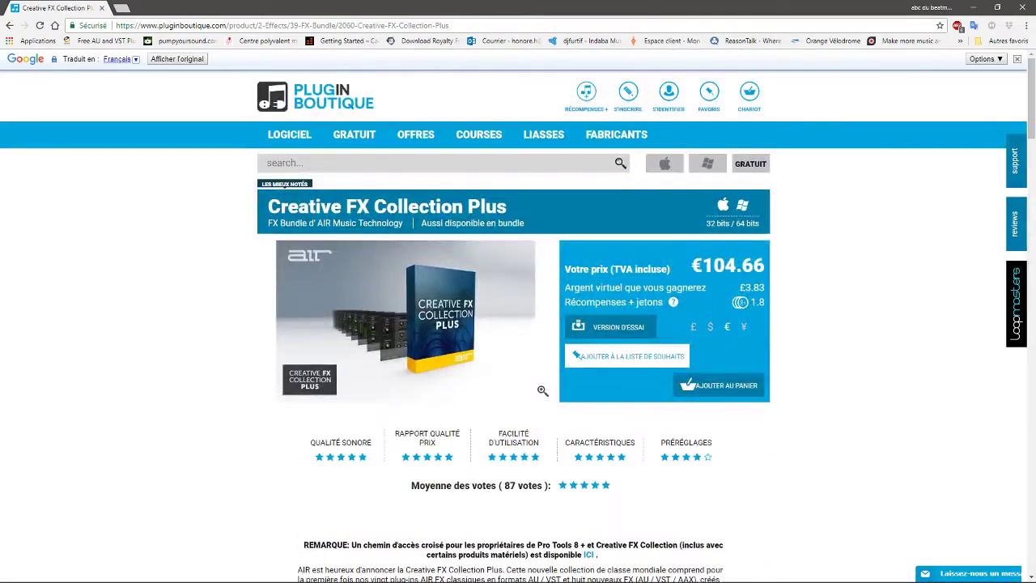
Switch back to Reason and play the song from bar 1
left_click(971, 7)
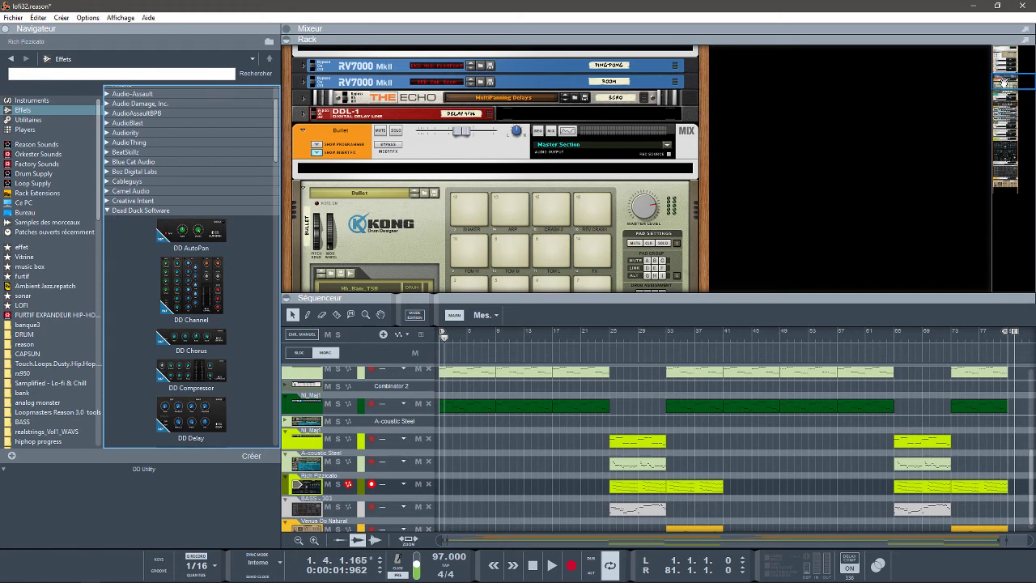
key("Home")
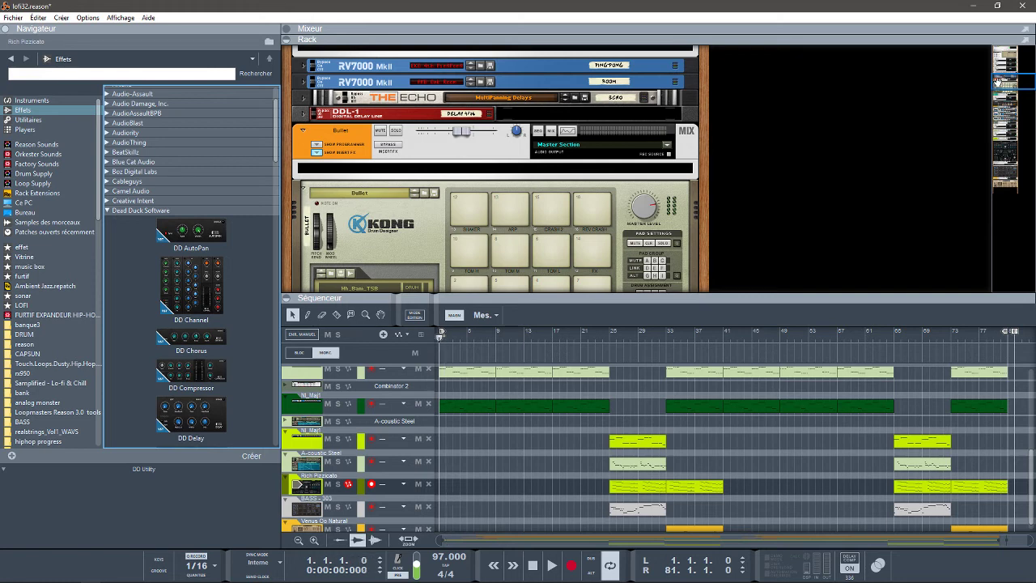
key("space")
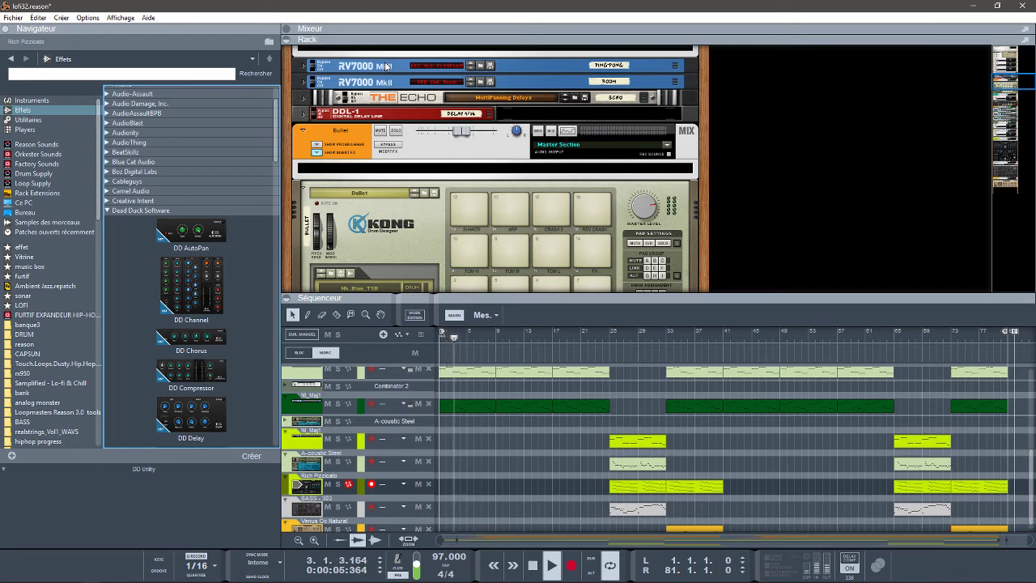
View the mixer with the browser hidden, and switch to the Master Section insert effects in the rack
key("F5")
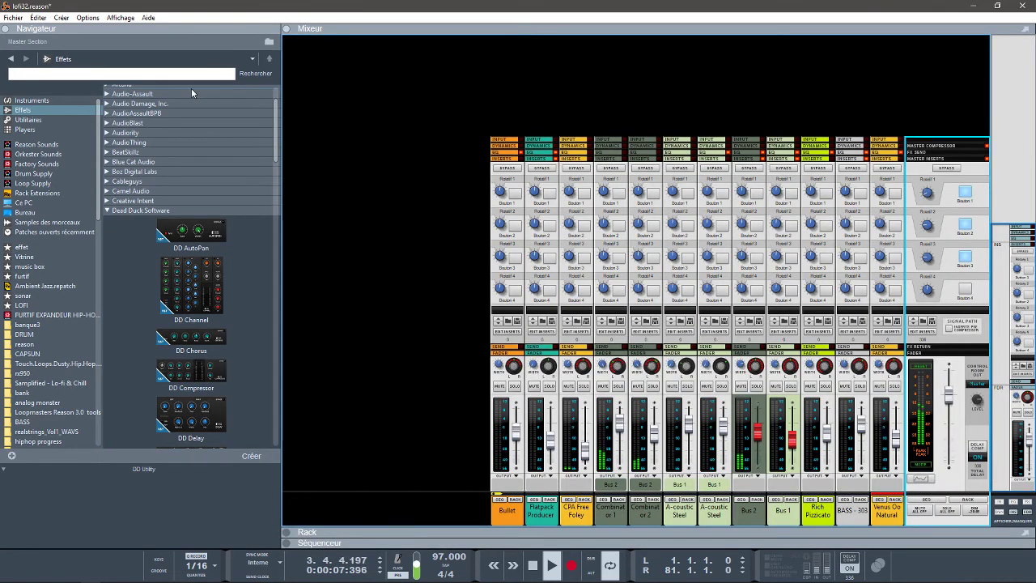
left_click(4, 30)
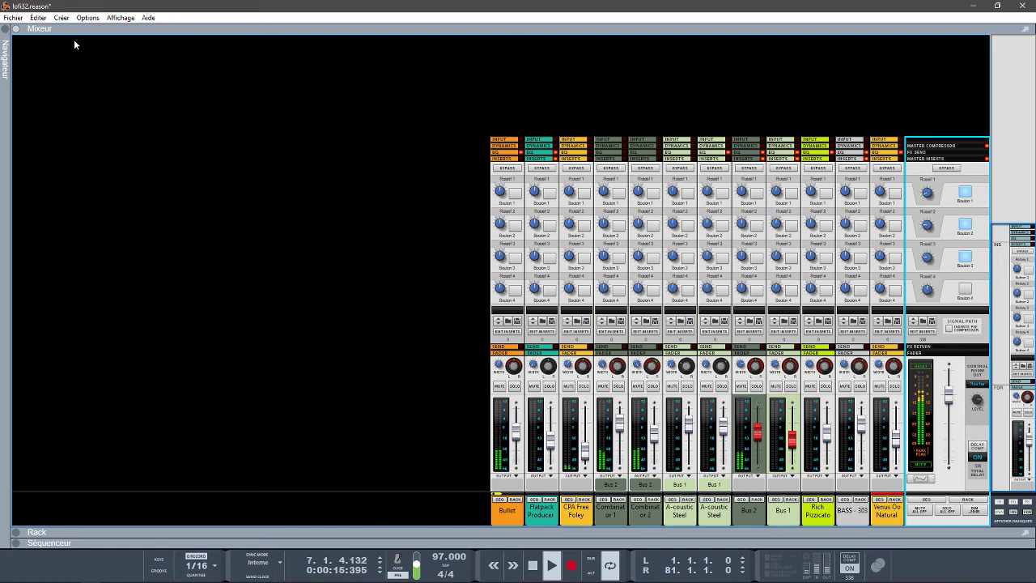
key("F6")
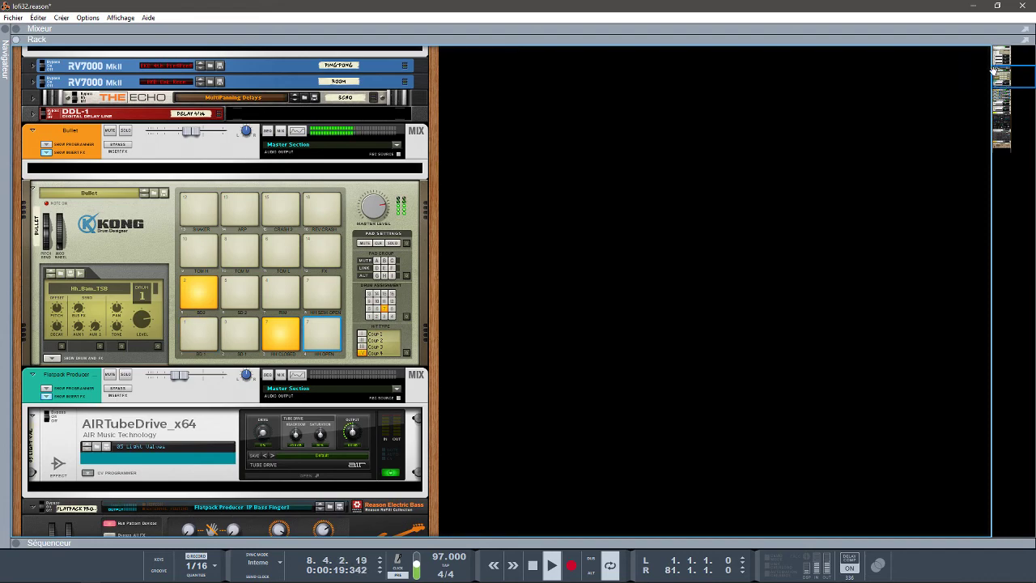
left_click_drag(990, 65, 988, 54)
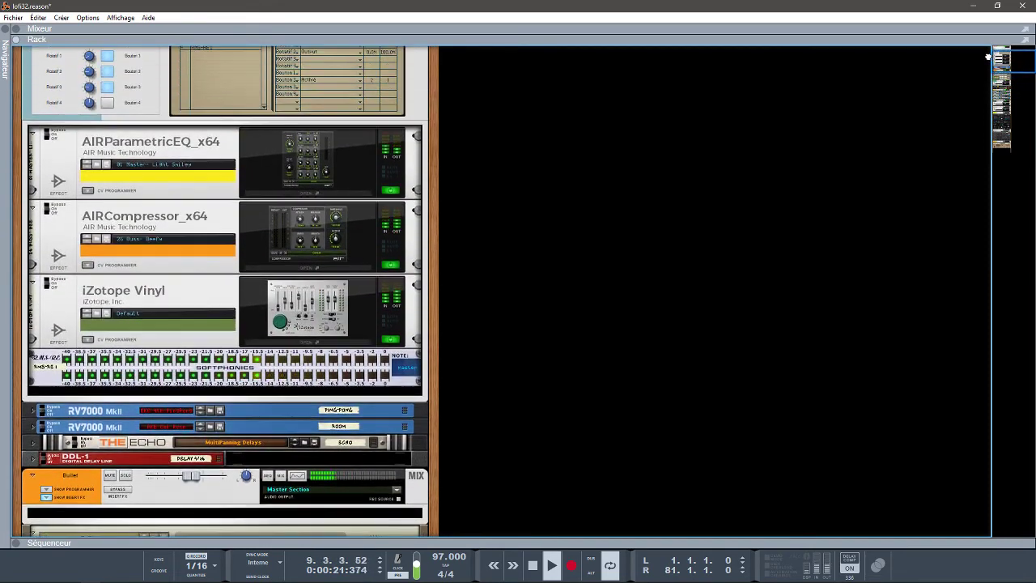
Open the AIRParametricEQ_x64, AIRCompressor_x64 and iZotope Vinyl windows in turn to examine their settings during playback
left_click(364, 193)
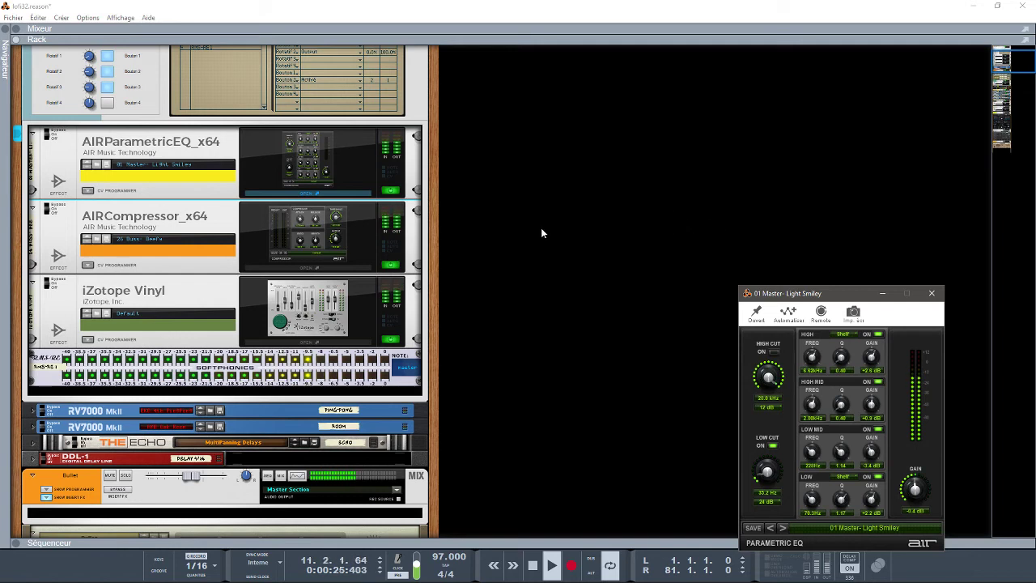
left_click(363, 270)
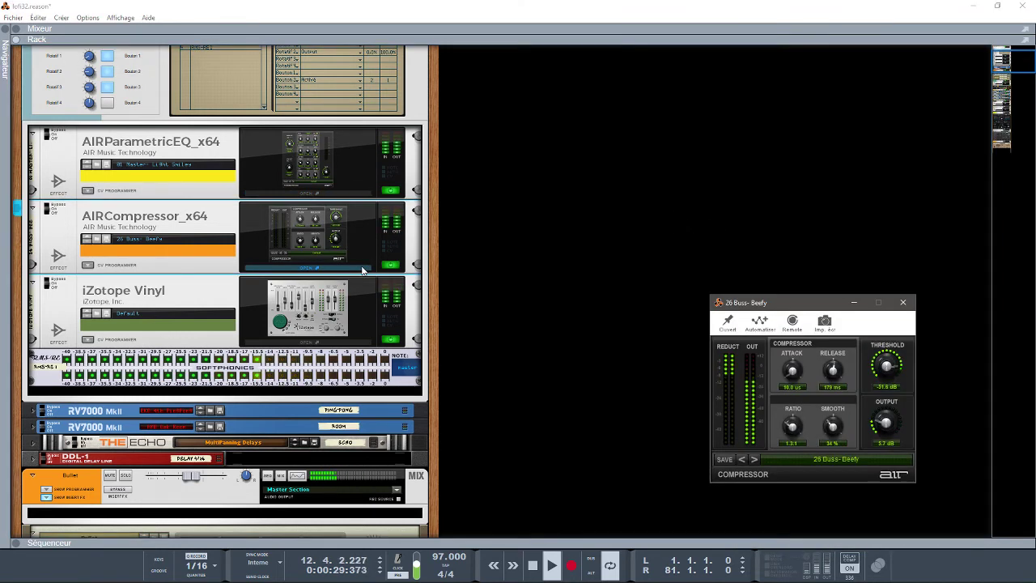
left_click(357, 342)
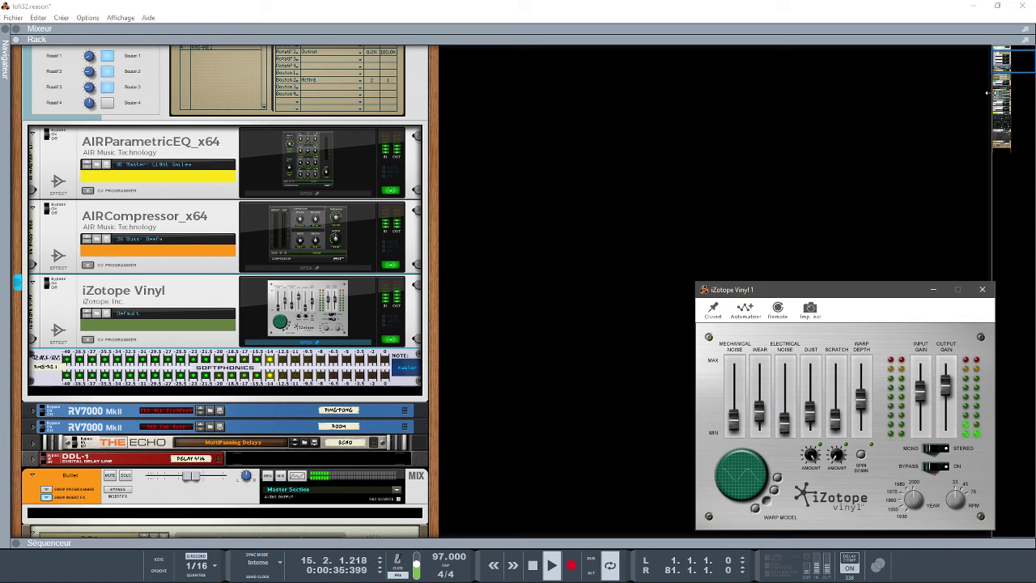
Open the AIRTubeDrive_x64 window from the Flatpack Producer channel's inserts to examine its settings during playback
left_click_drag(1003, 61, 1007, 89)
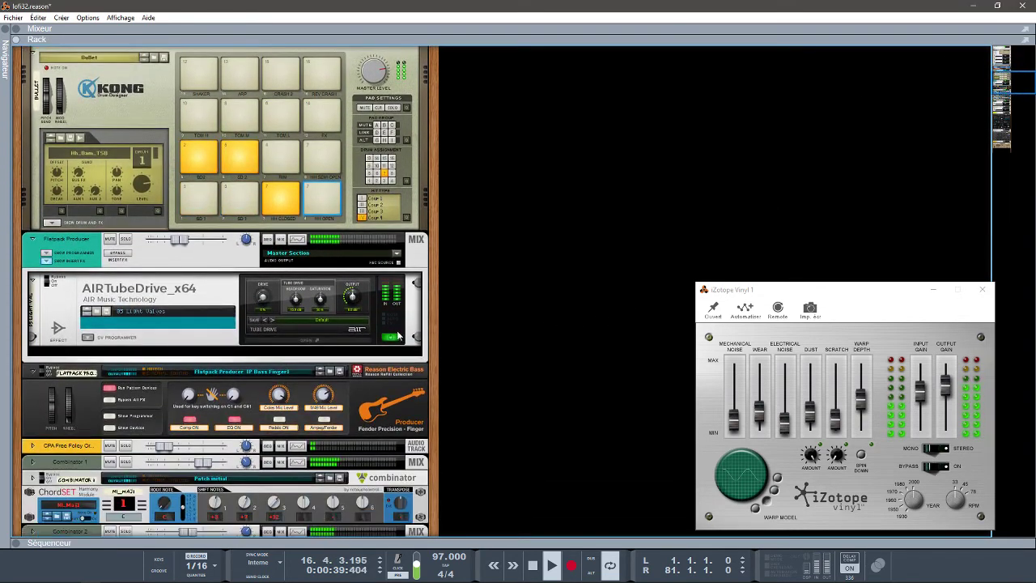
left_click(340, 346)
left_click(340, 347)
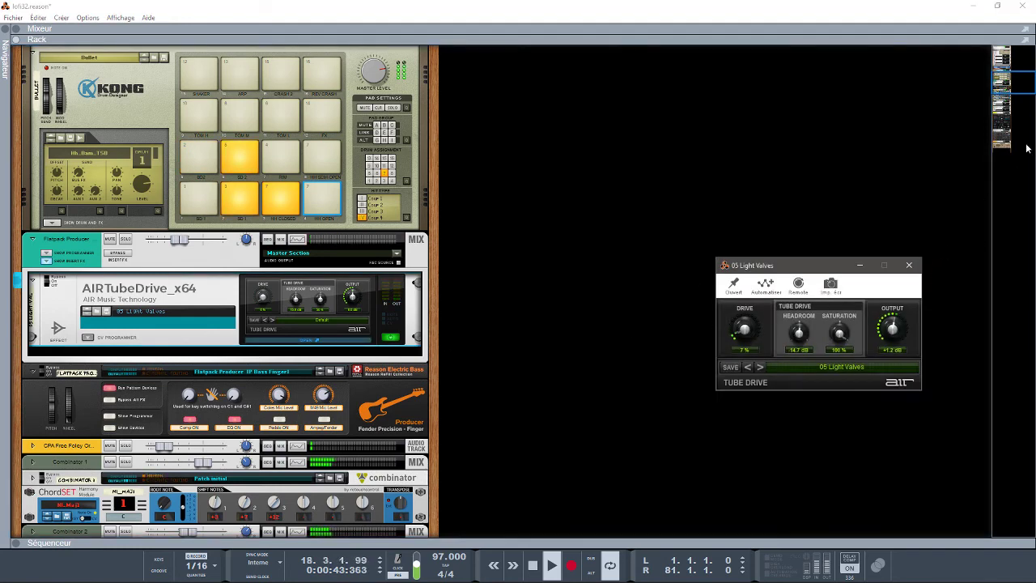
Open the AIRLo-Fi_x64 window on Bus 2 and the AIRFuzz-Wah_x64 window on Bus 1 to examine their settings
left_click_drag(1007, 88, 1012, 108)
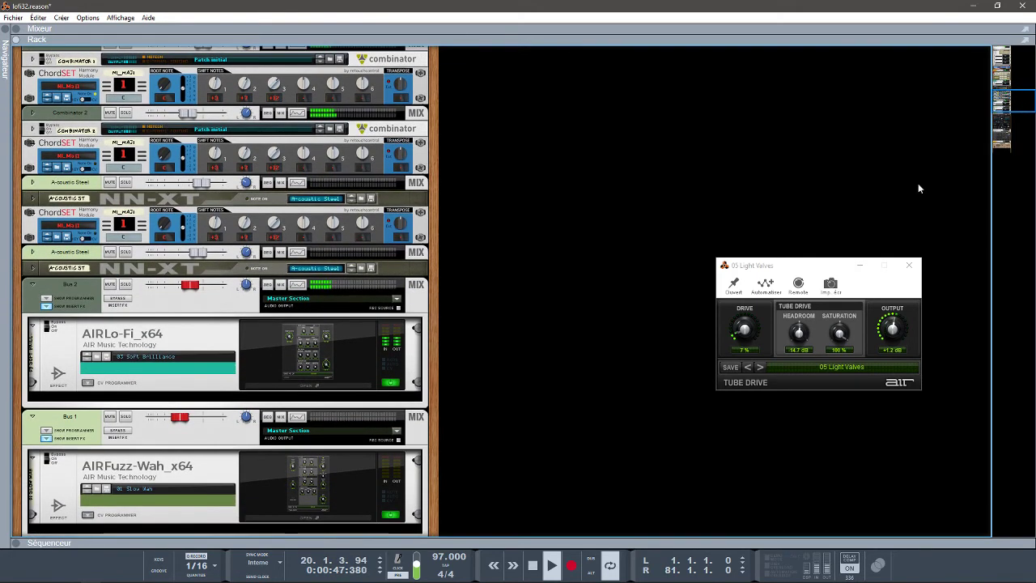
left_click(358, 386)
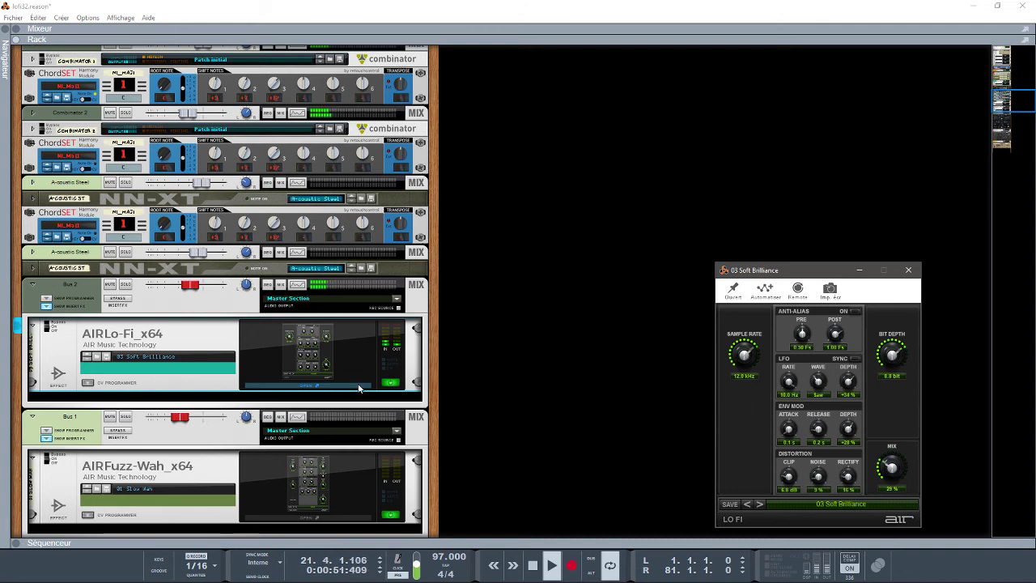
left_click(348, 518)
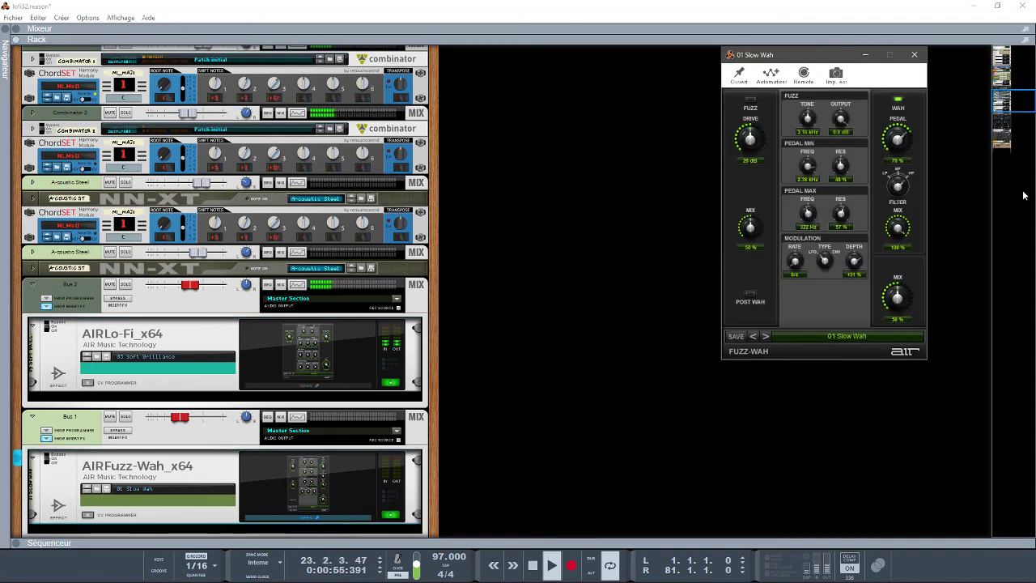
Open the AIRFilterGate_x64 window on the BASS - 303 channel and unfold the device in the rack
left_click_drag(1010, 102, 1021, 125)
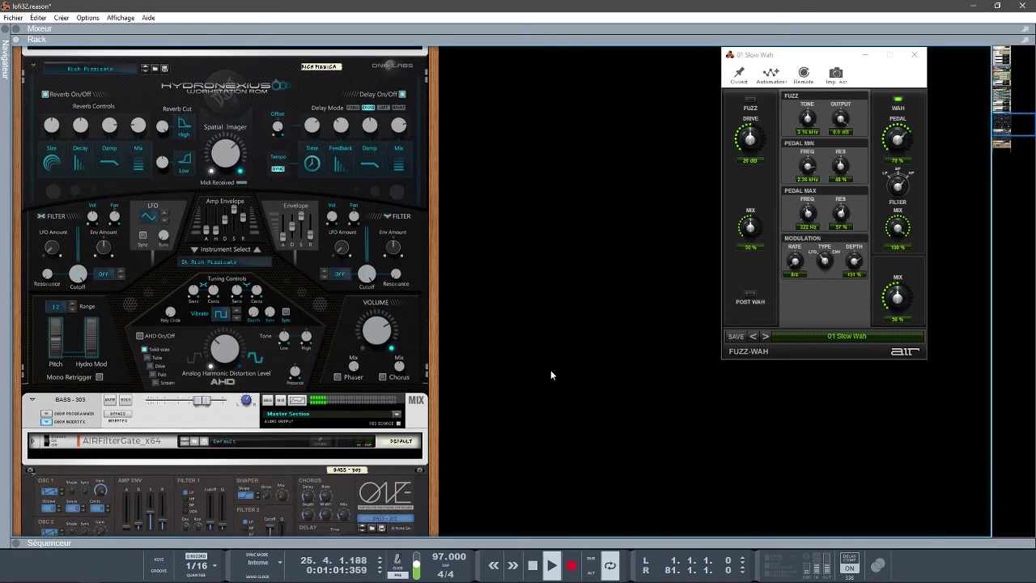
left_click(175, 438)
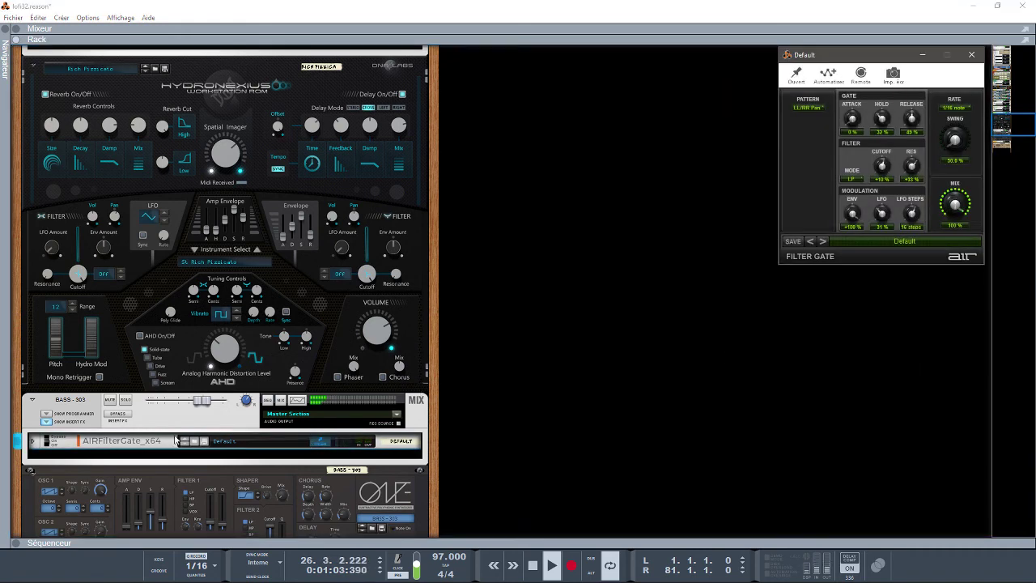
left_click(33, 441)
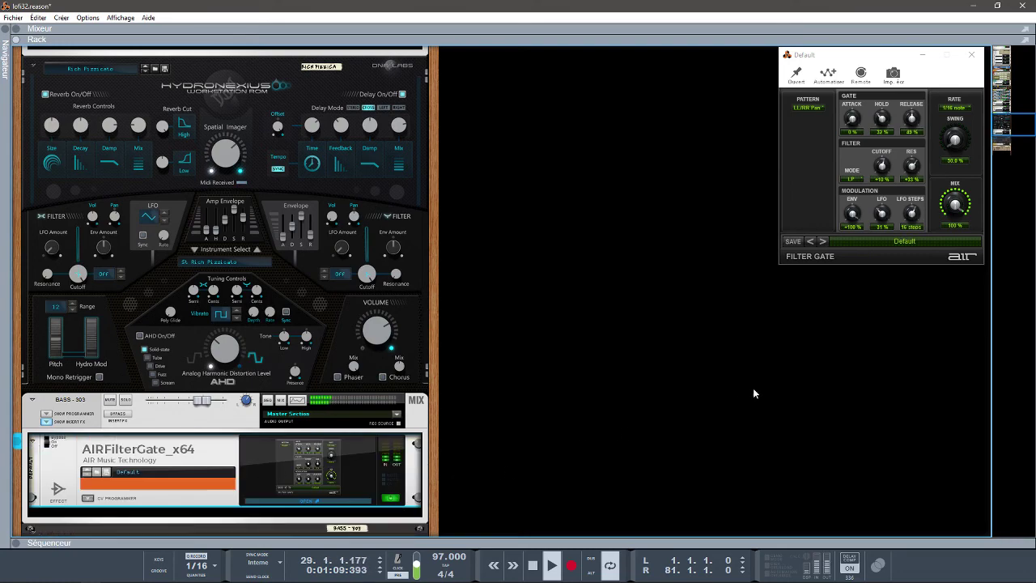
Look through the rack devices below AIRFilterGate_x64, down to the HUMANA instrument
key("Down")
key("Down")
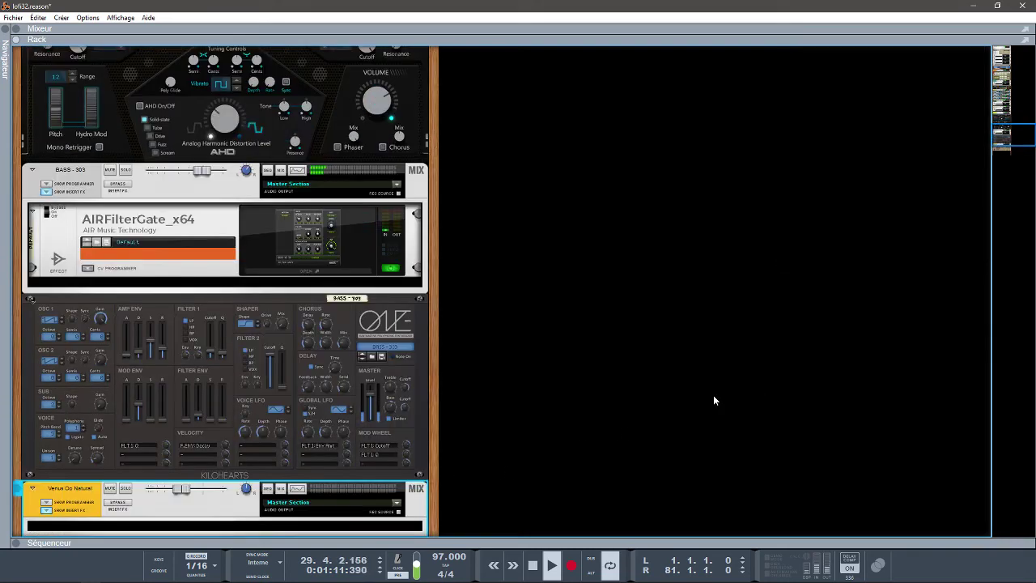
key("Down")
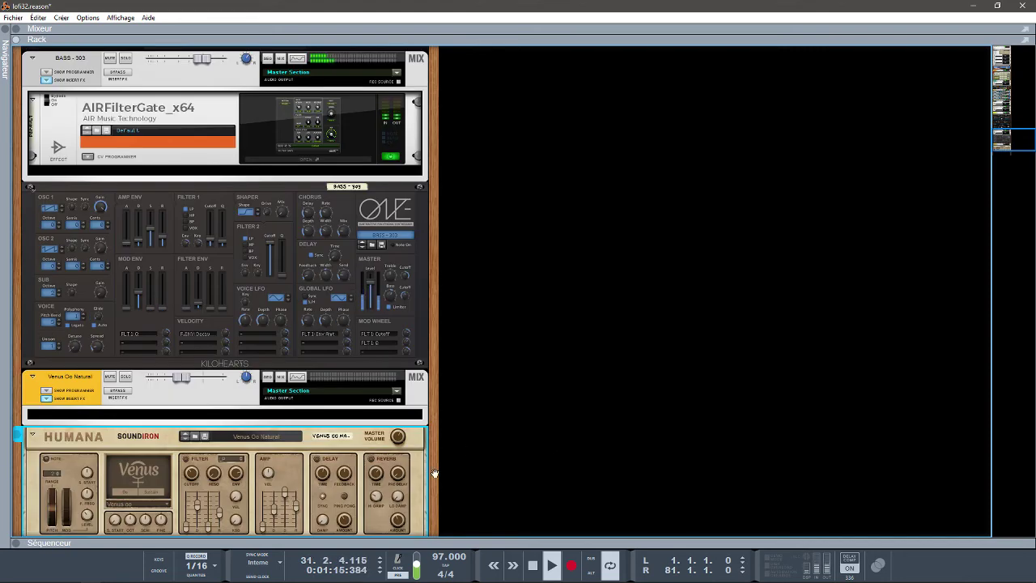
Review the sequencer arrangement alongside the neighbouring rack devices during playback, and return to the rack with the sequencer hidden
left_click(17, 543)
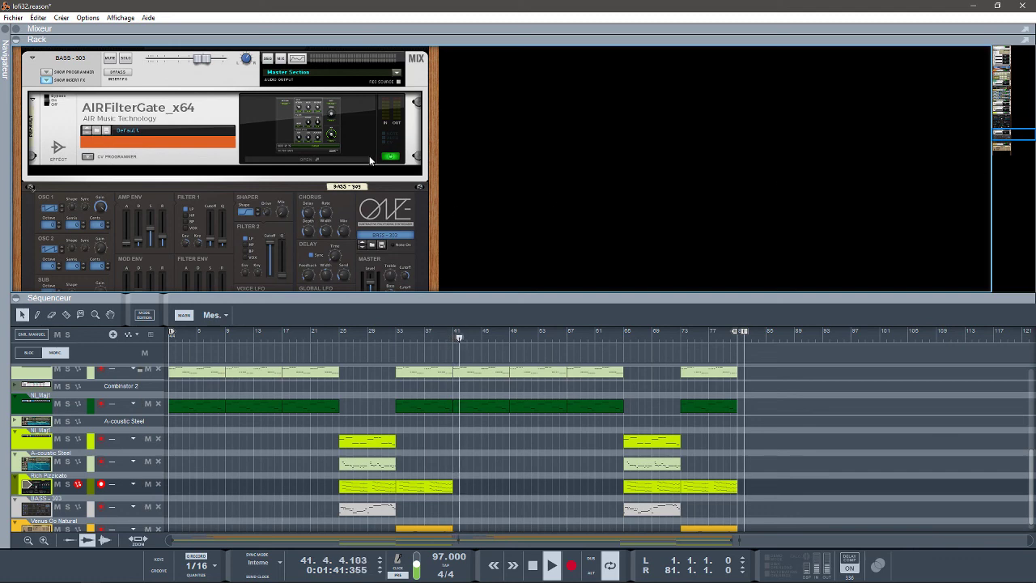
left_click(212, 110)
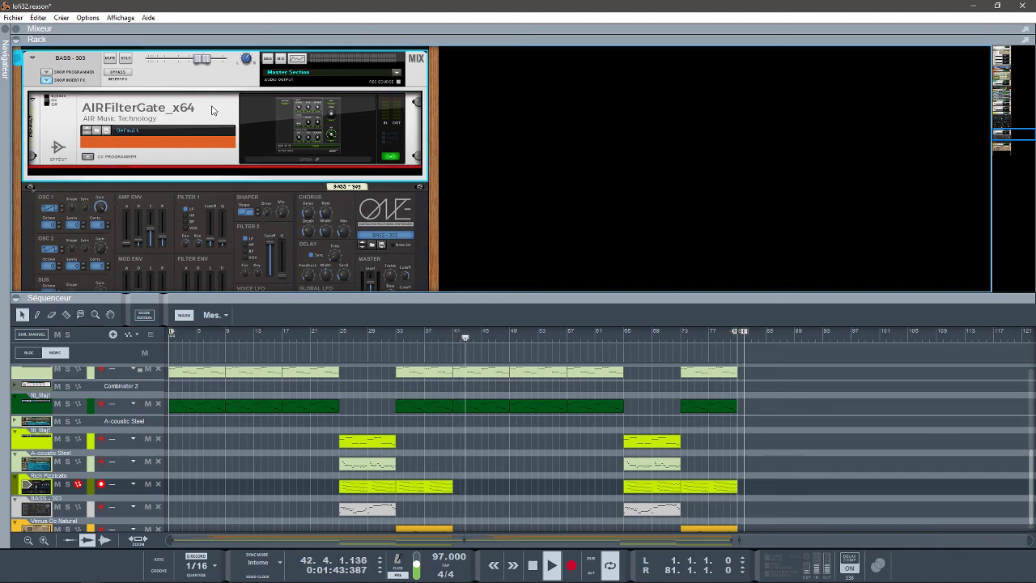
scroll(211, 105, "down", 5)
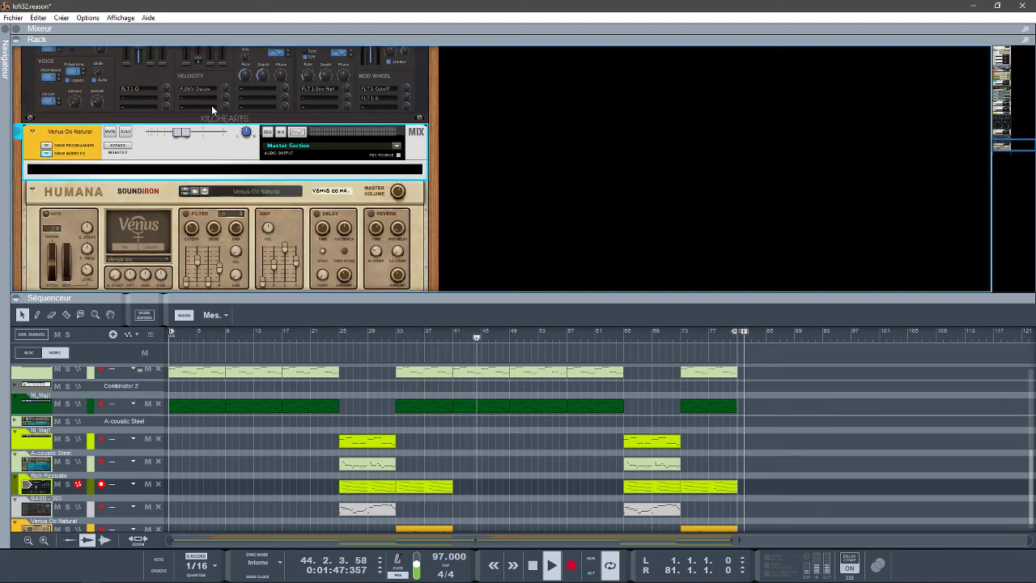
scroll(212, 109, "up", 4)
scroll(211, 106, "up", 3)
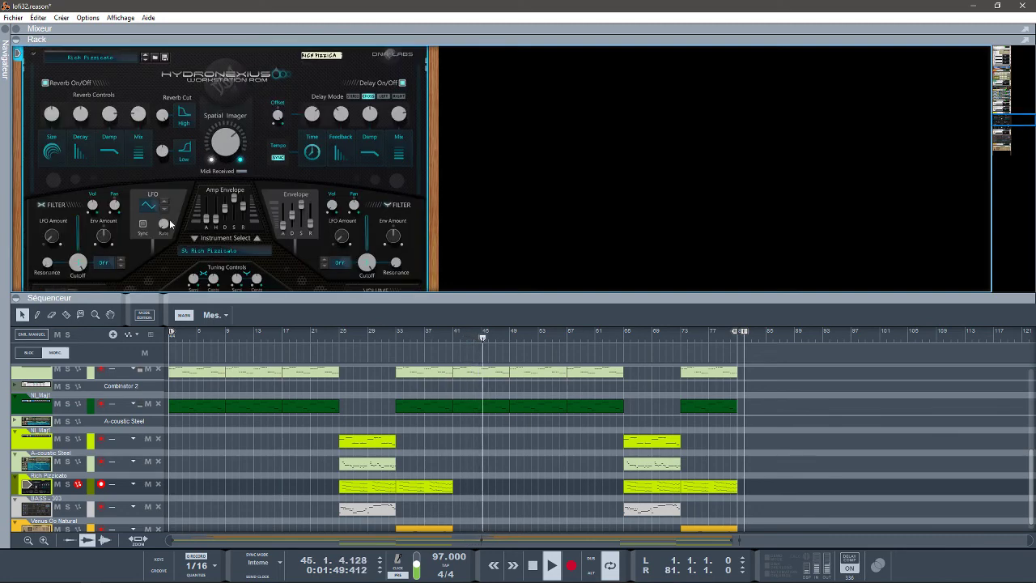
scroll(169, 219, "up", 1)
scroll(169, 219, "down", 1)
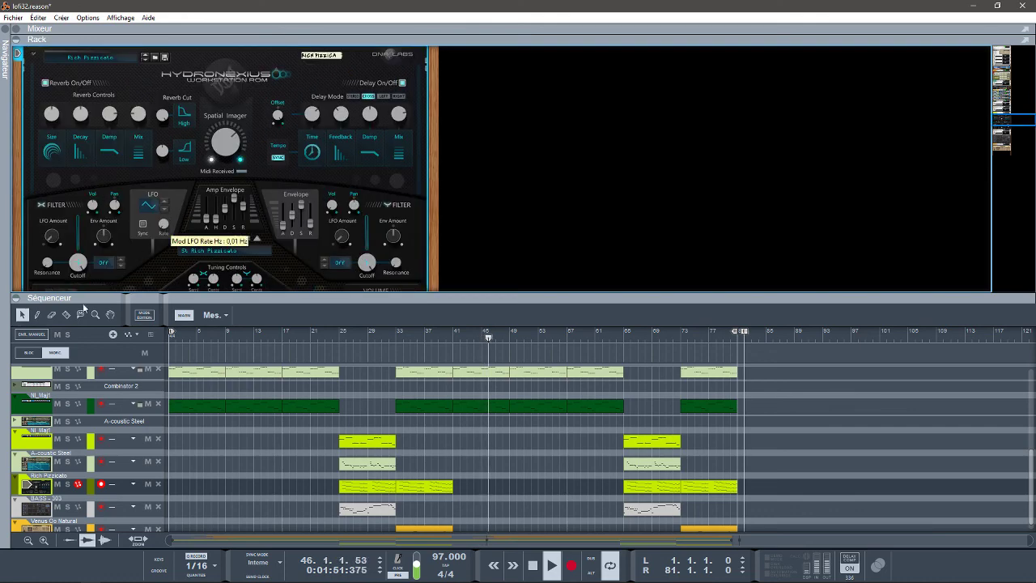
left_click(16, 297)
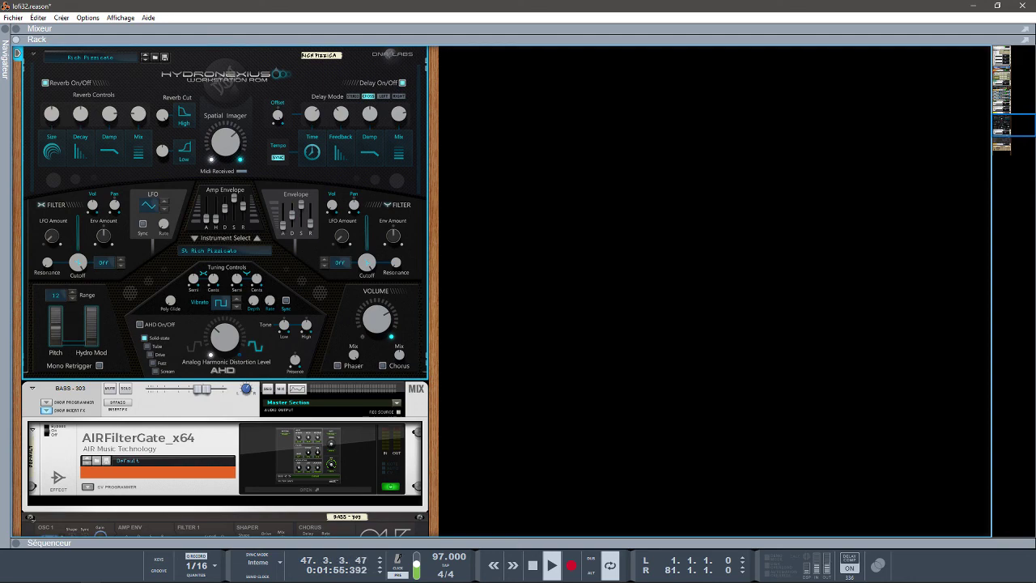